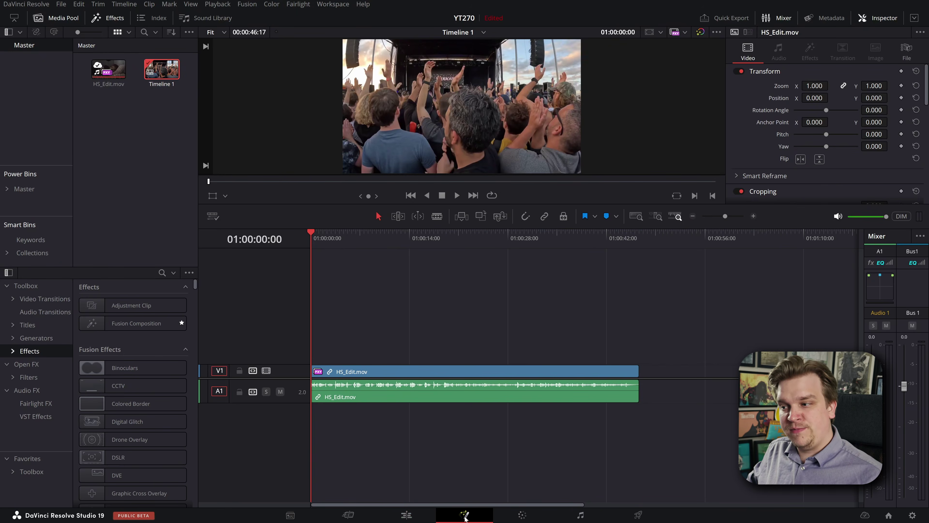
Add a Fusion Composition on track V2 at the start of the timeline, above HS_Edit.mov, and open it on the Fusion page.
left_click_drag(450, 270, 567, 265)
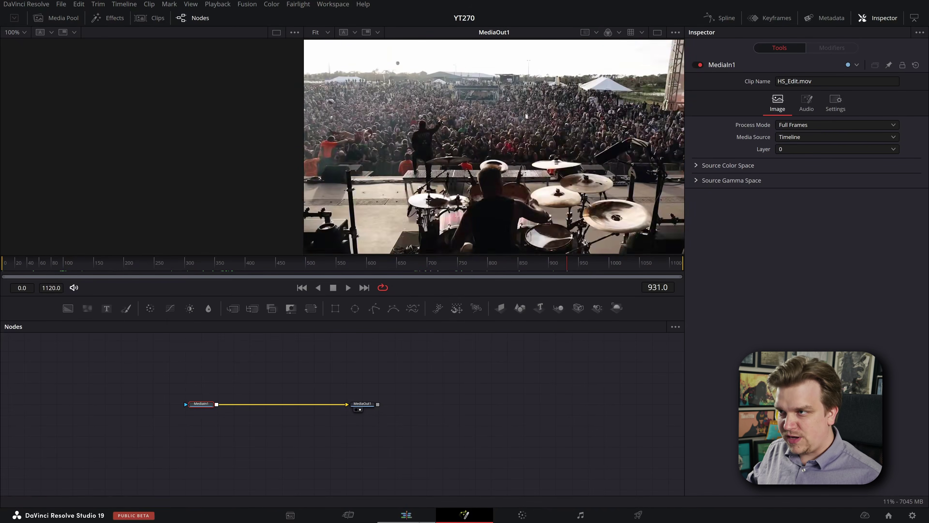
left_click(407, 514)
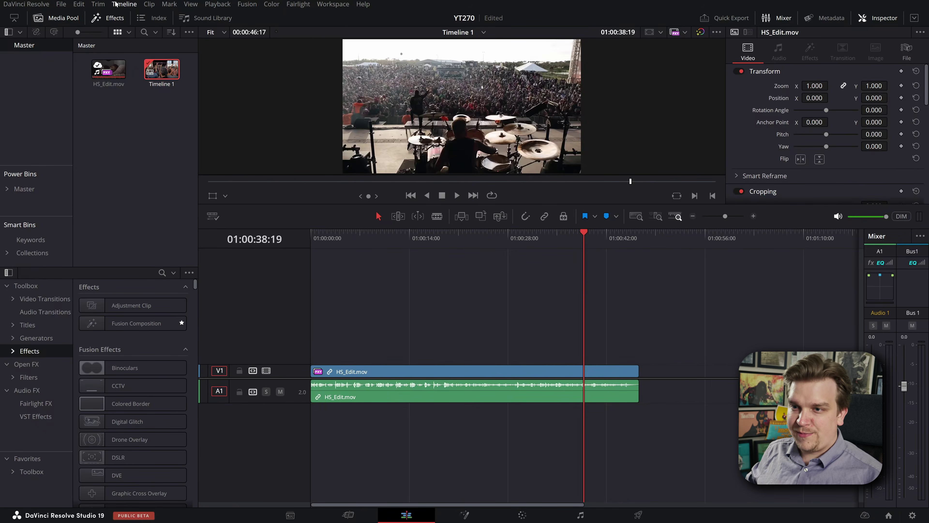
left_click_drag(136, 323, 306, 359)
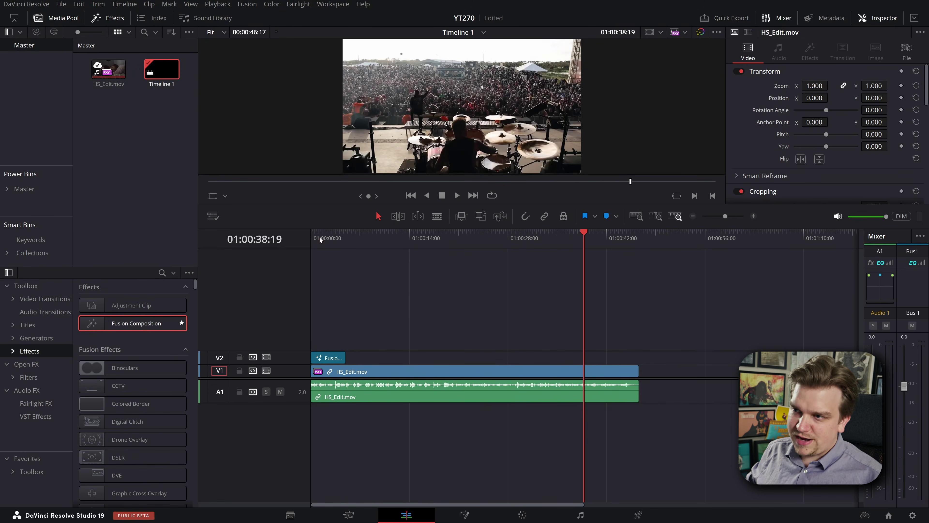
left_click(324, 238)
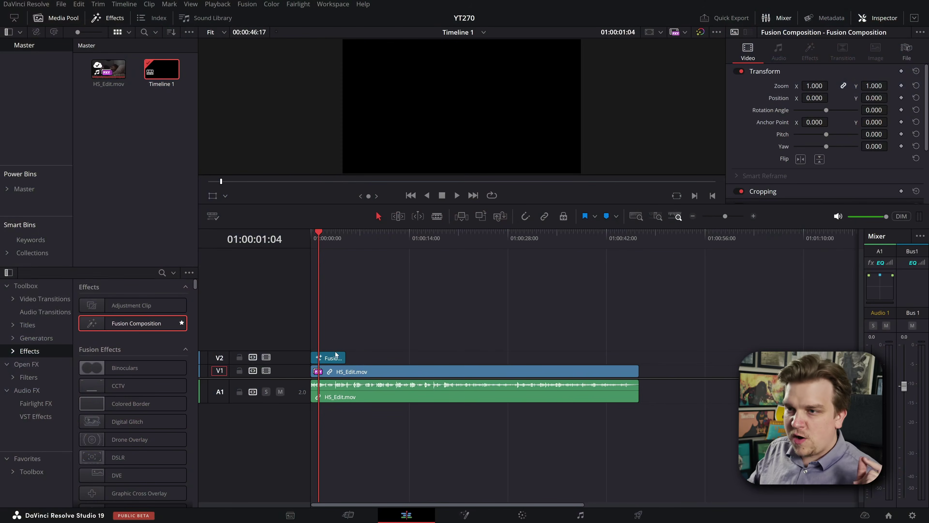
left_click(463, 516)
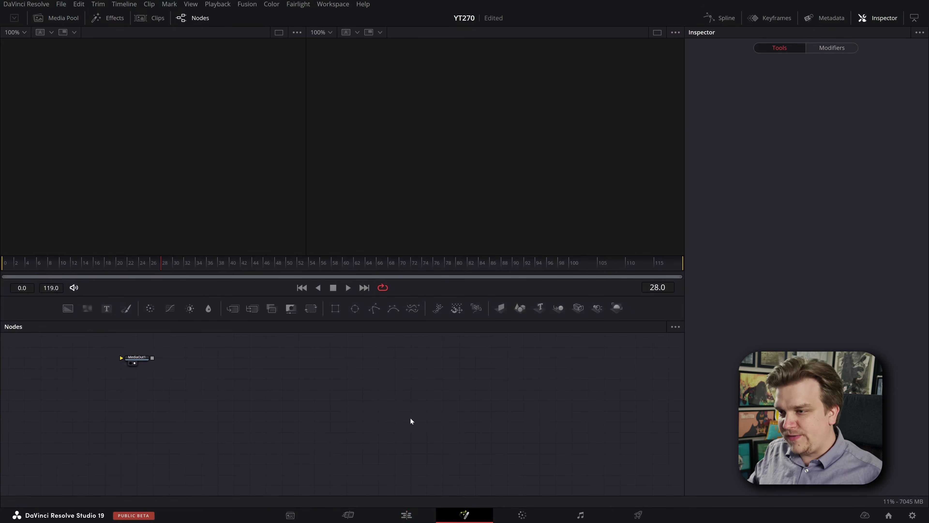
Reposition the MediaOut1 node so there is free space before its input for other nodes.
left_click_drag(179, 432, 361, 461)
scroll(362, 462, "up", 2)
left_click_drag(265, 399, 432, 434)
scroll(432, 435, "up", 1)
left_click(488, 375)
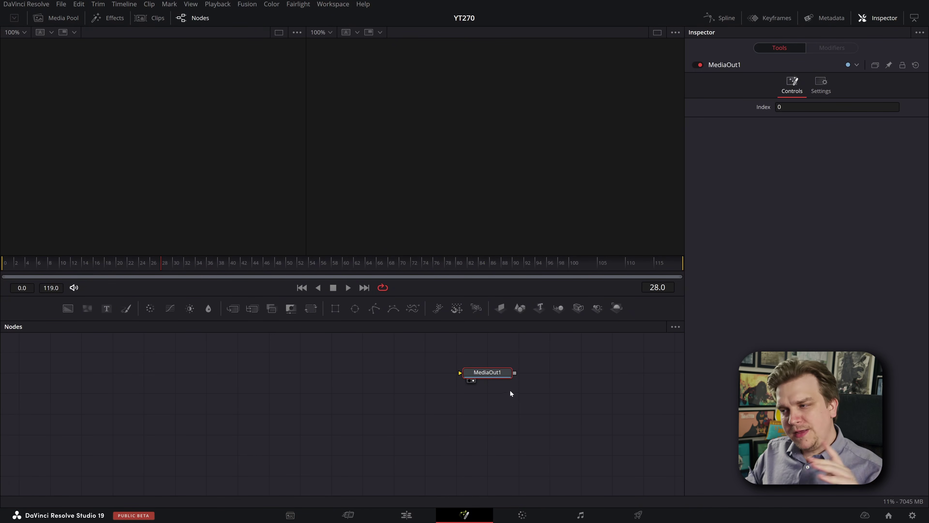
left_click_drag(488, 401, 528, 432)
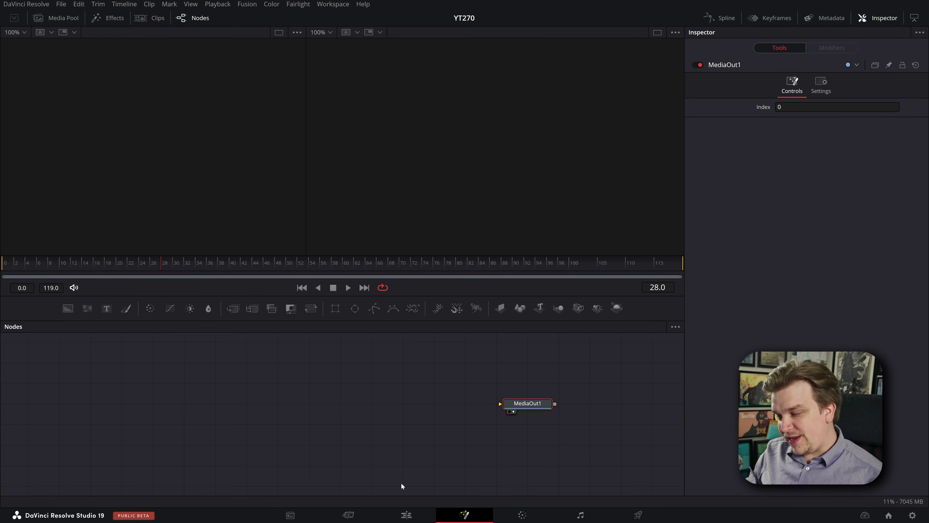
left_click_drag(533, 408, 552, 405)
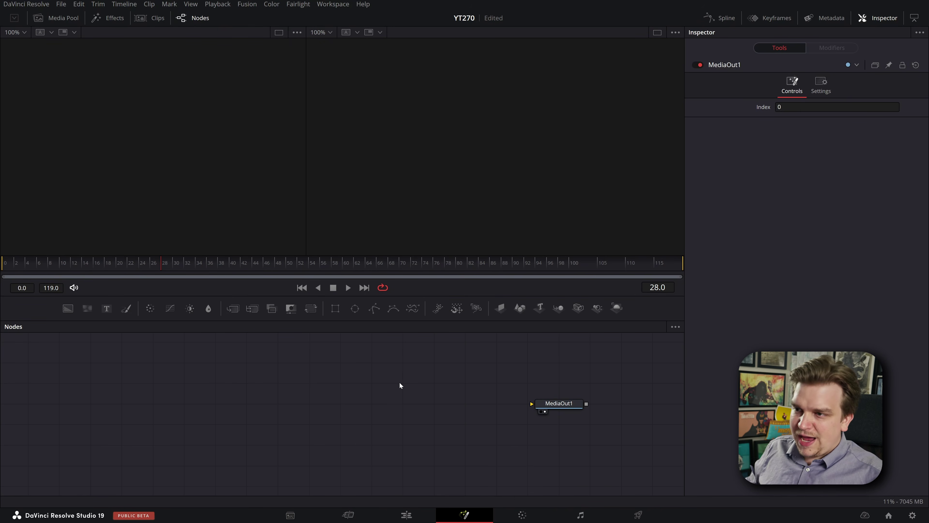
Add a Text+ node, place it well before MediaOut1 in the node graph, and enter the text "HI".
key("shift+space")
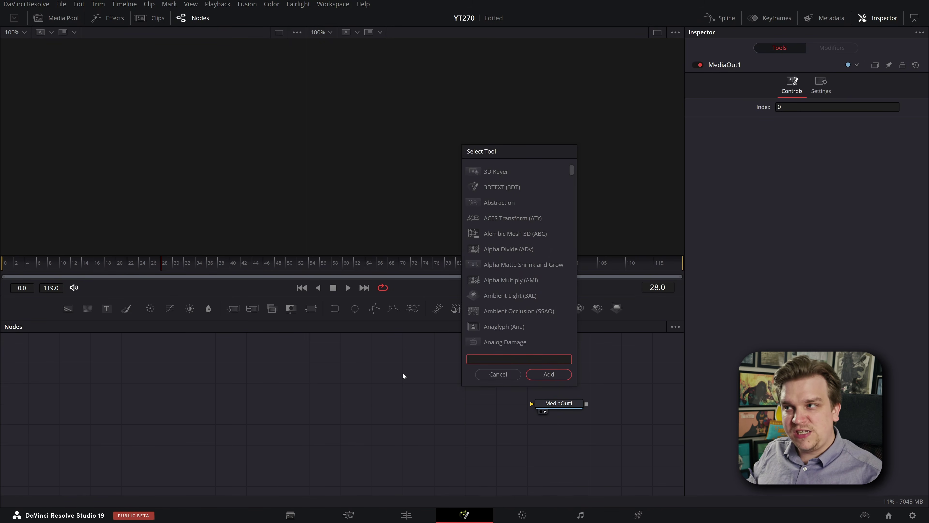
left_click(496, 374)
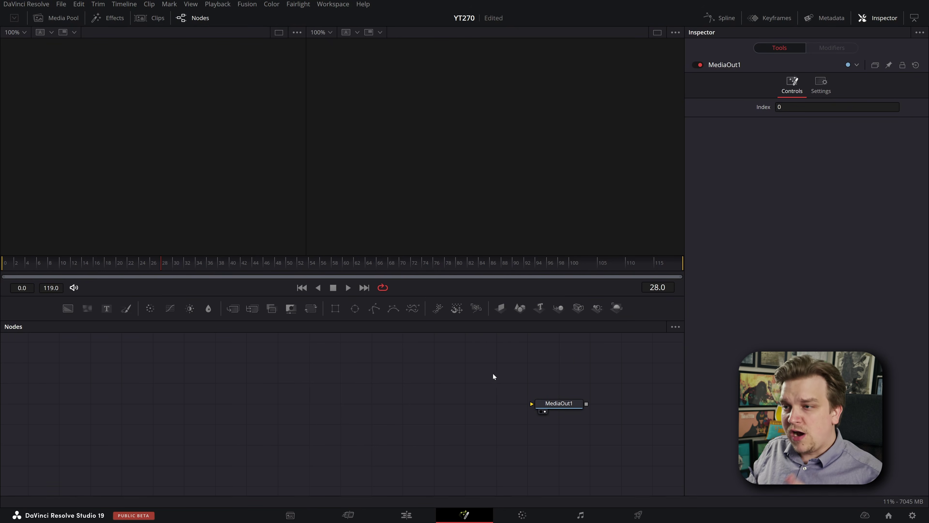
left_click(107, 311)
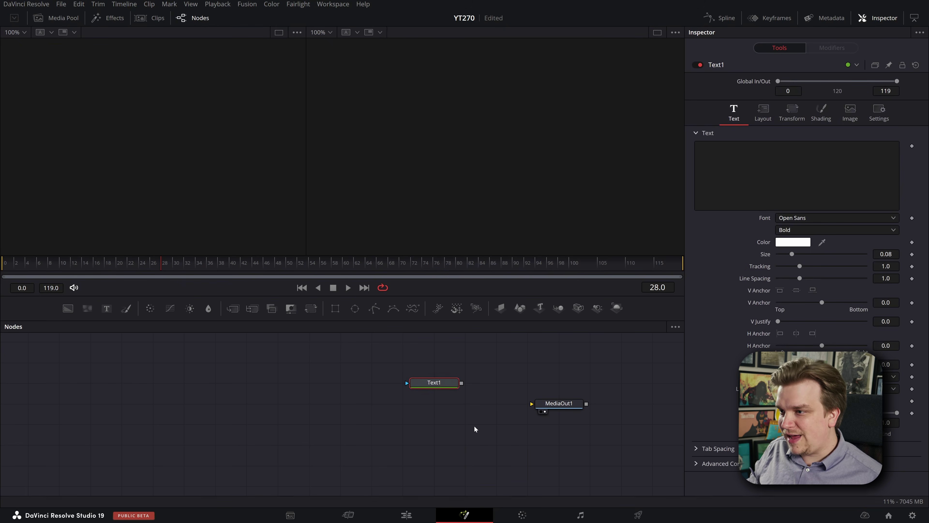
left_click_drag(439, 389, 252, 369)
left_click(796, 177)
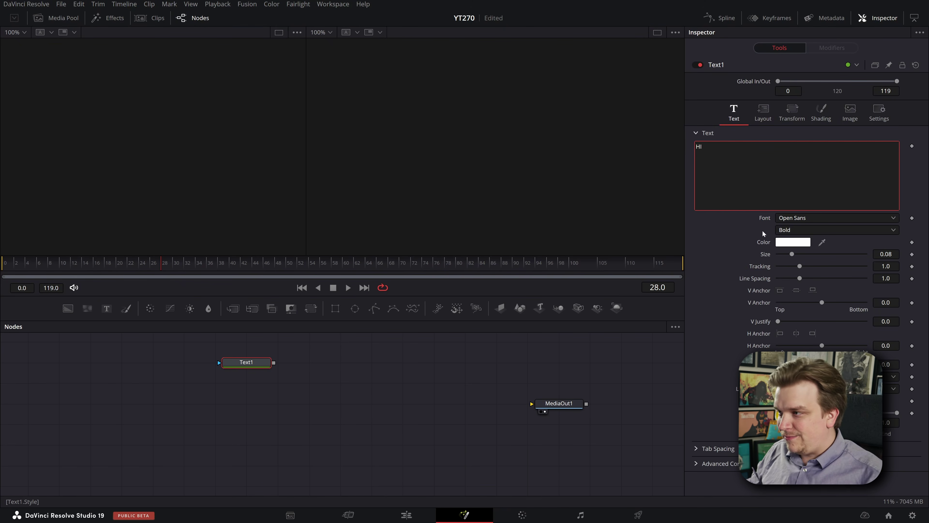
left_click(867, 284)
left_click(284, 460)
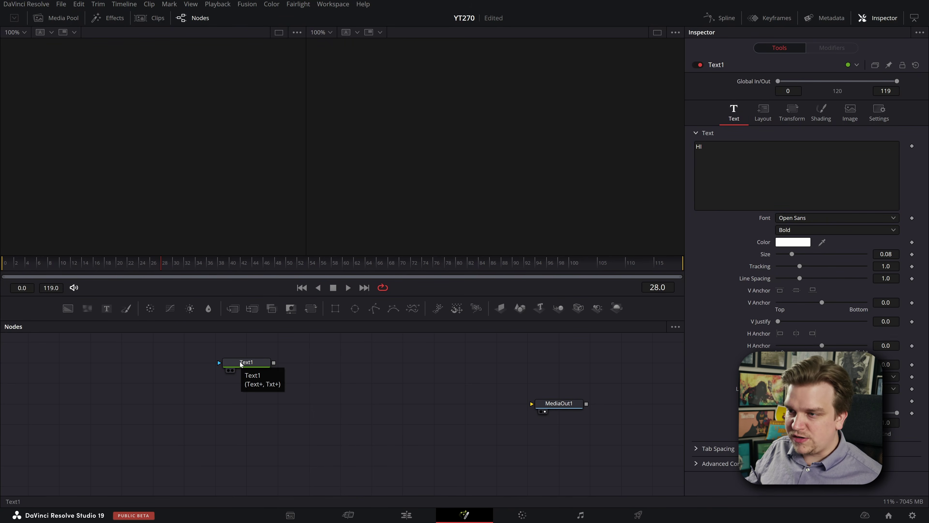
Display the Text1 node in both viewers.
left_click(241, 364)
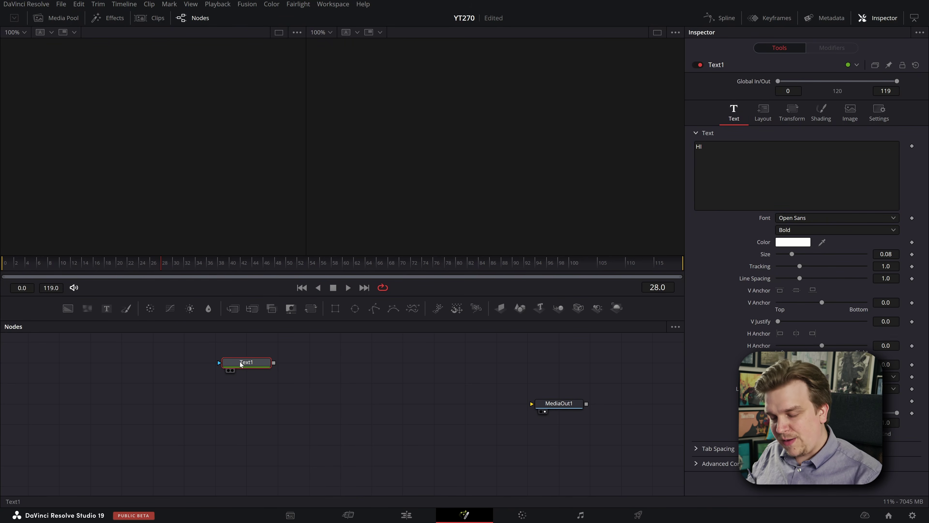
key("2")
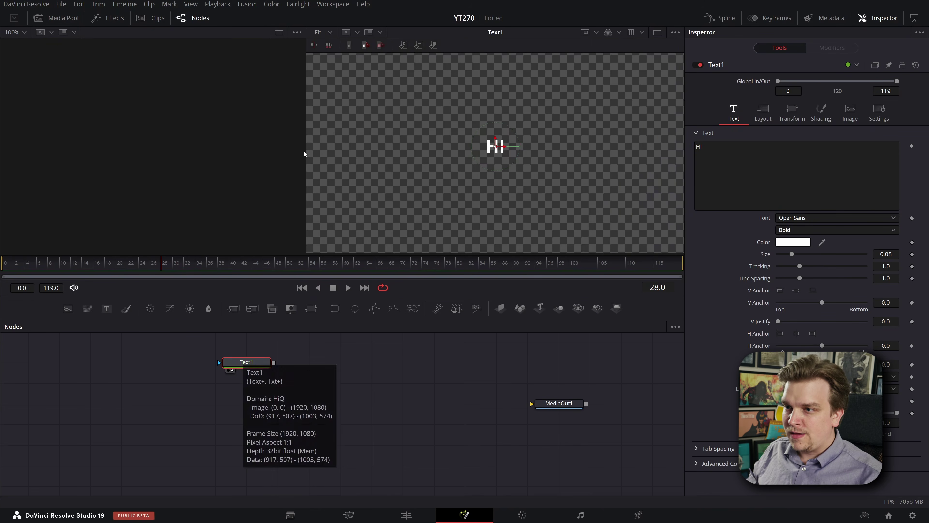
key("1")
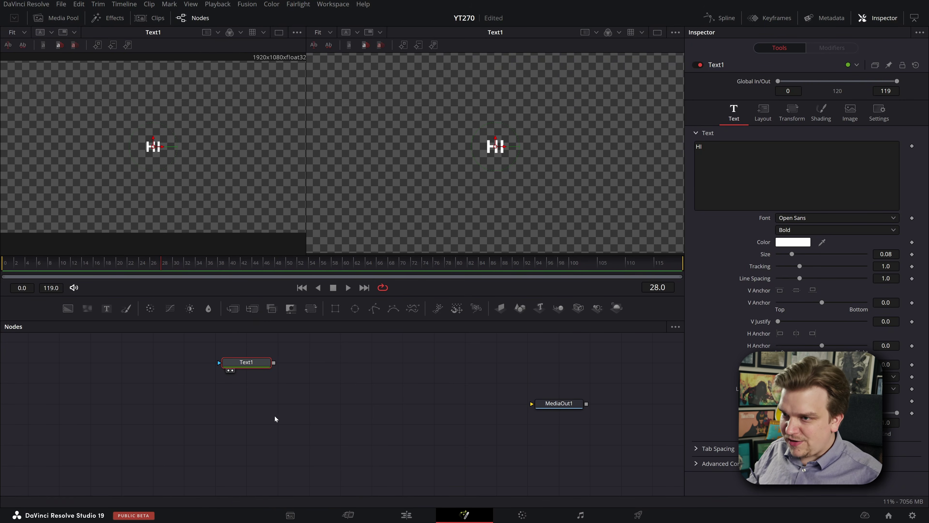
Add a second Text+ node below Text1 with the text "Hello" and show it in the first viewer, widening that viewer.
left_click(261, 407)
key("shift+space")
type("tex")
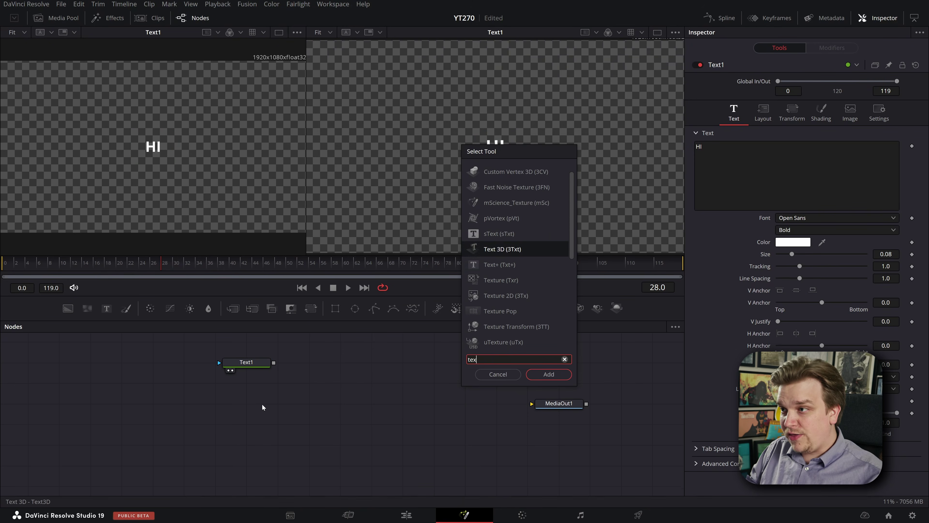
key("Down")
key("Return")
left_click(775, 165)
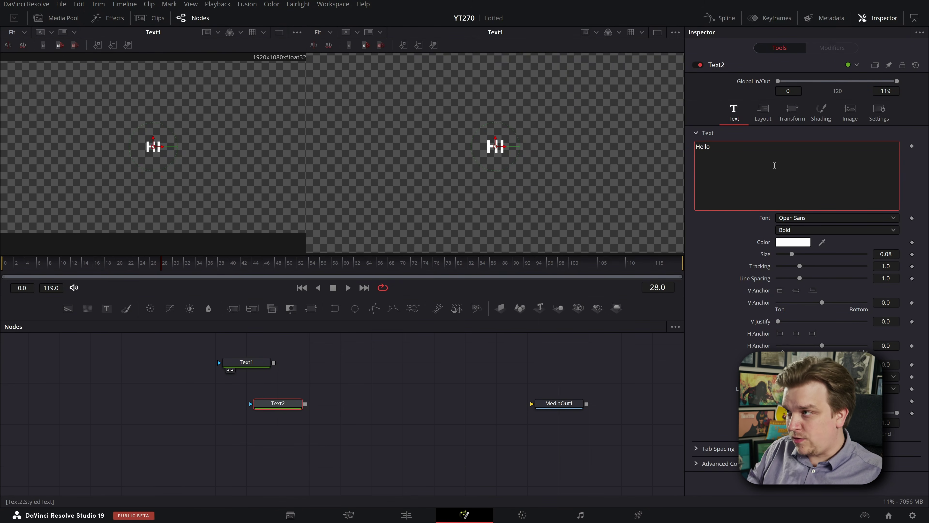
key("1")
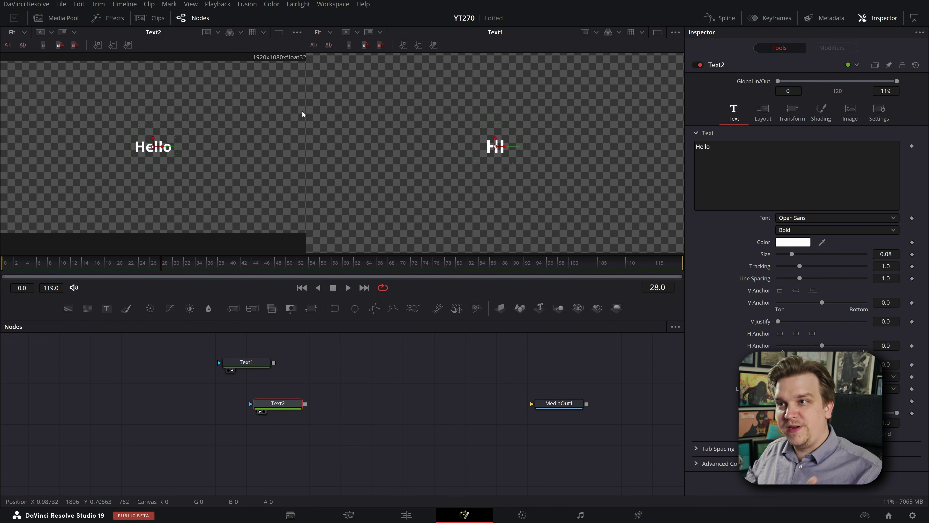
left_click_drag(306, 113, 343, 115)
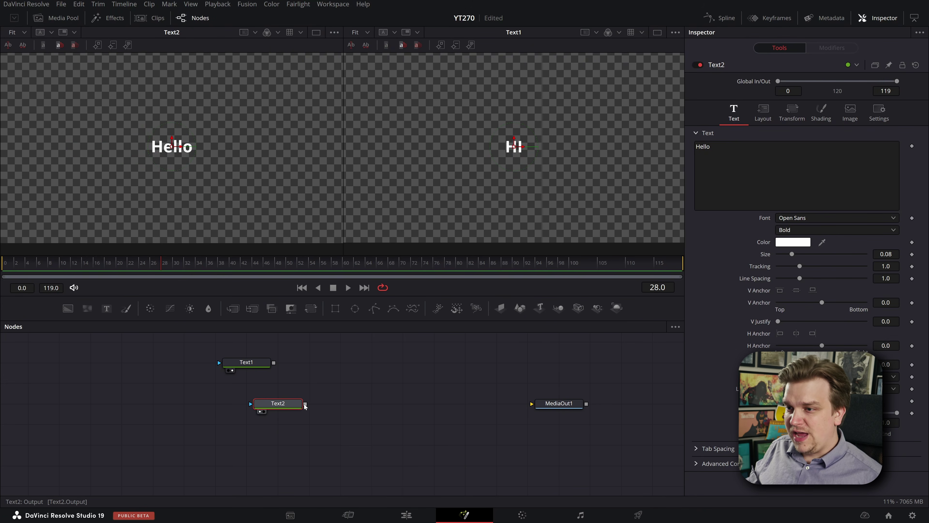
Connect the Text2 output to MediaOut1 and check the composition over the clip on the Edit page before returning to Fusion.
left_click_drag(306, 404, 532, 403)
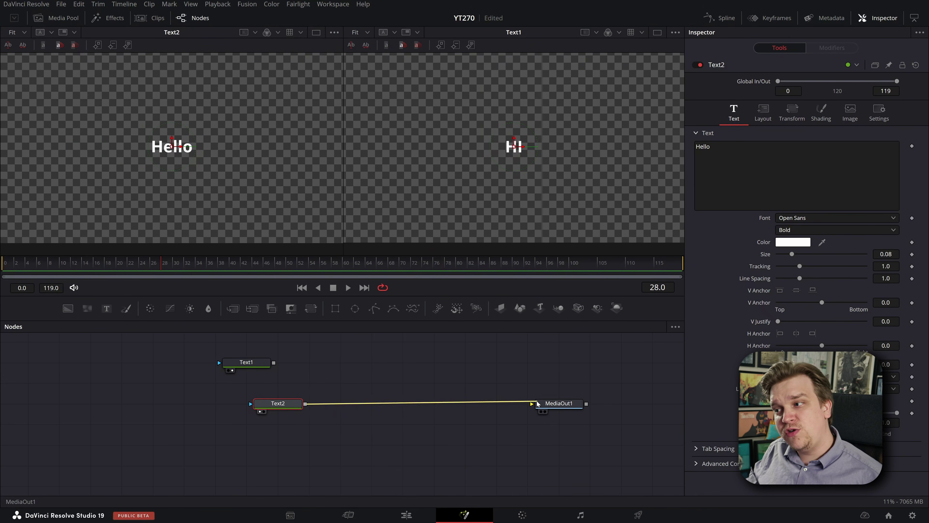
left_click(442, 491)
left_click(416, 516)
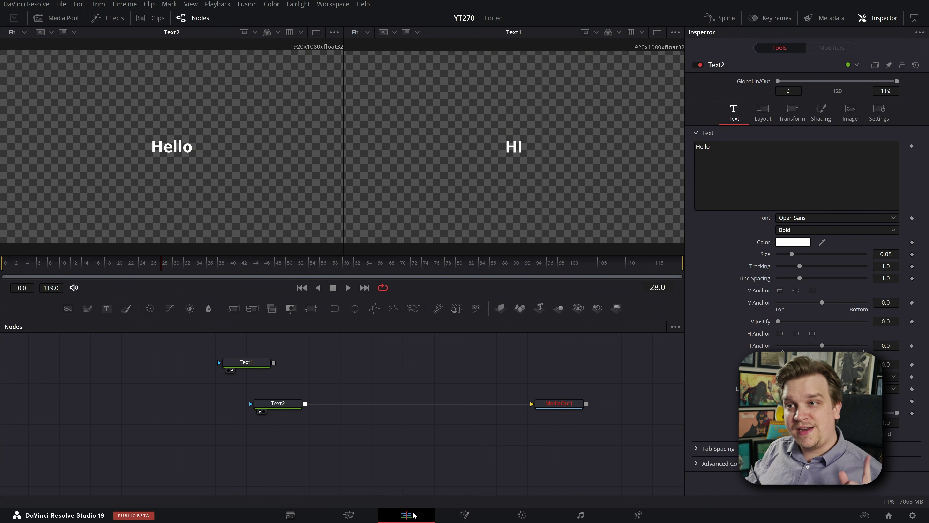
left_click_drag(319, 240, 319, 243)
left_click(464, 515)
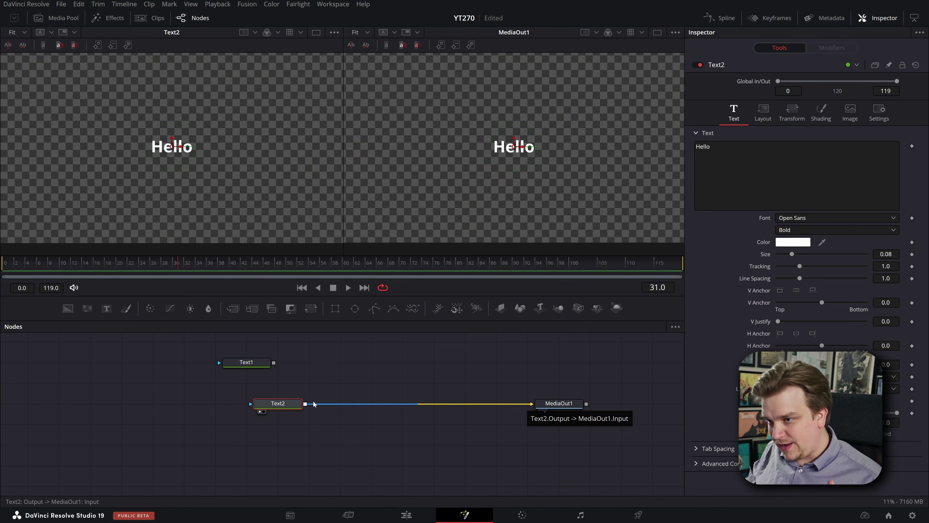
Align the Text2 node directly under Text1 and disconnect it from MediaOut1.
left_click_drag(276, 407, 244, 410)
left_click_drag(522, 403, 415, 371)
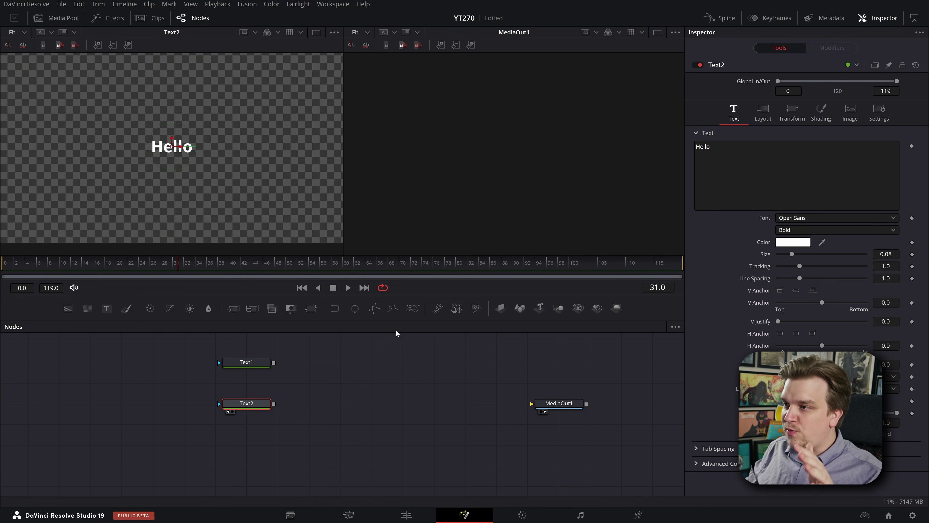
left_click(333, 380)
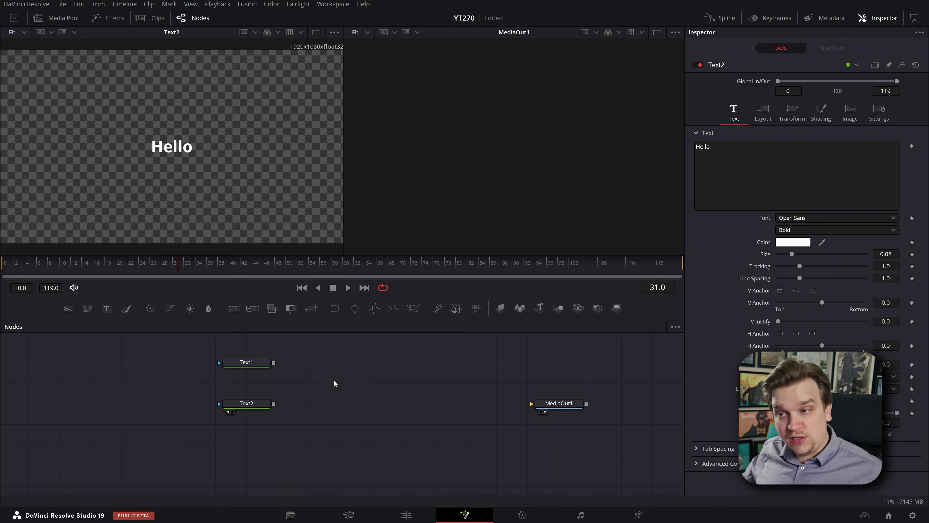
Add a Transform node after Text2 and display it in the second viewer.
left_click(259, 404)
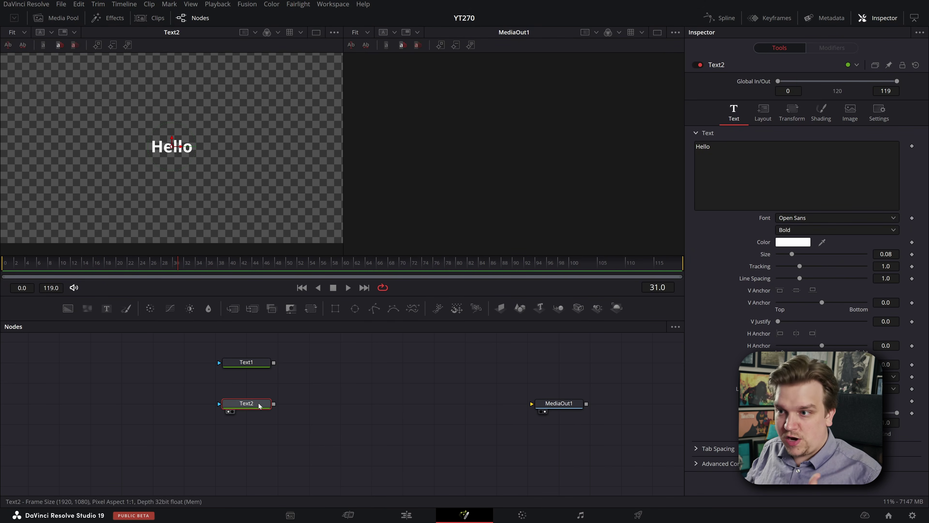
key("shift+space")
type("tex")
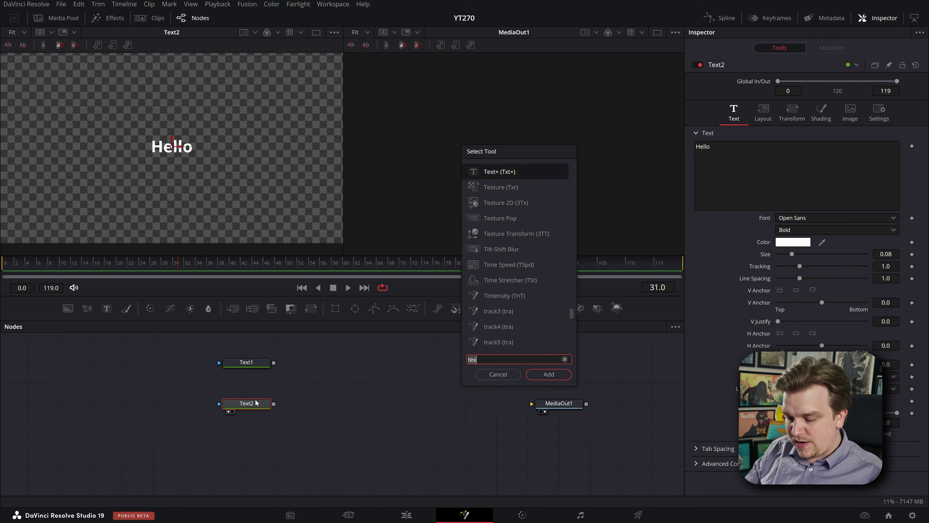
key("BackSpace")
key("BackSpace")
key("BackSpace")
type("xf")
key("Return")
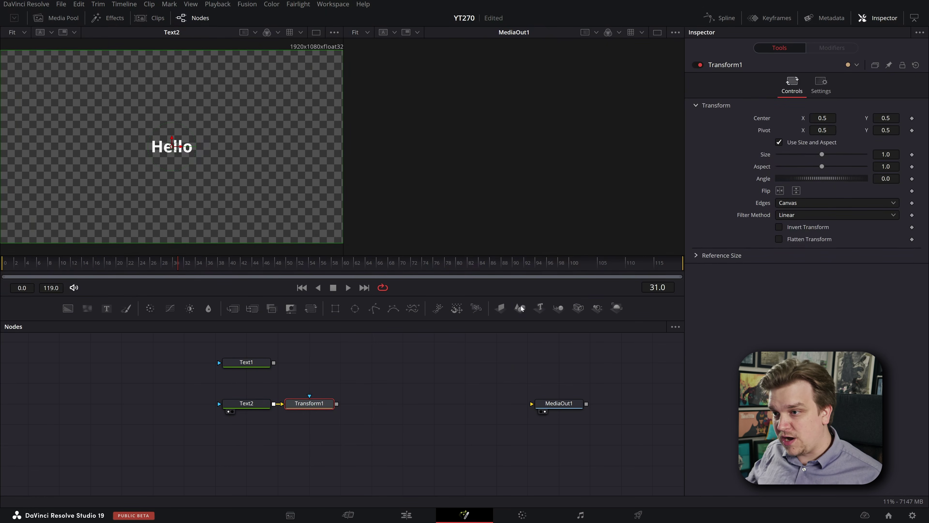
left_click_drag(310, 403, 508, 183)
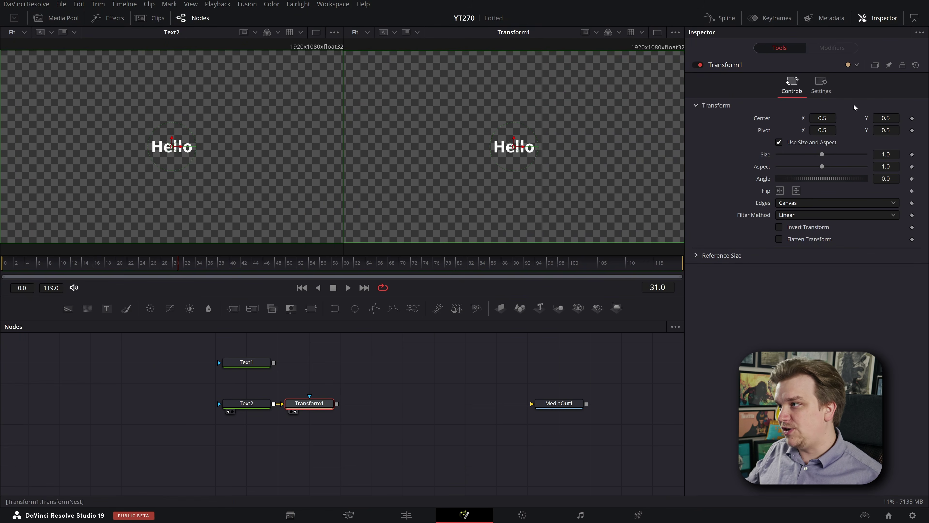
Set Transform1's size to about 2.16, angle to about 24.4 and center X to about 0.426, comparing it with Text2.
left_click_drag(822, 154, 830, 189)
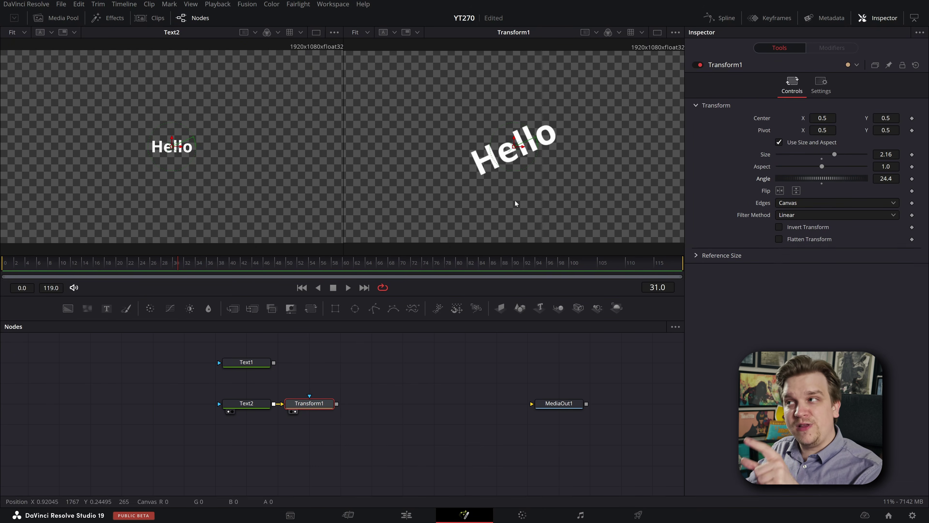
scroll(323, 465, "up", 3)
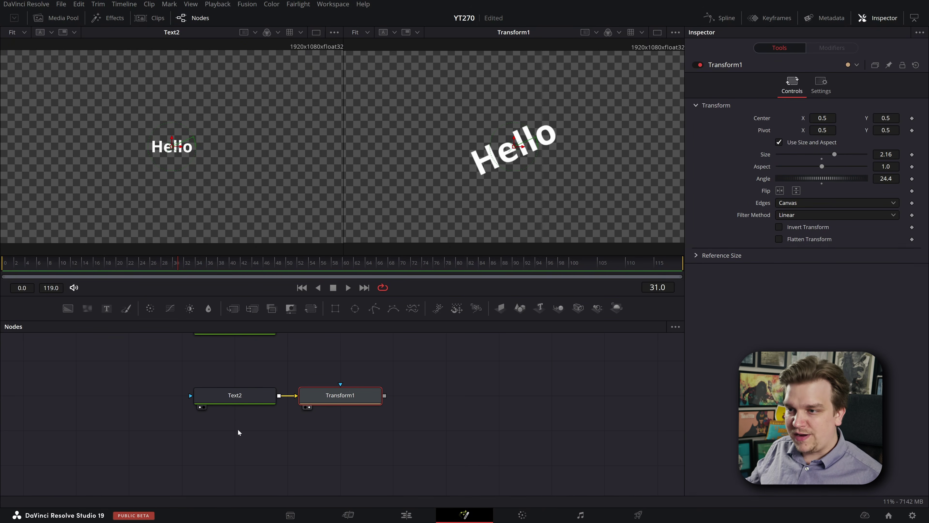
left_click(231, 398)
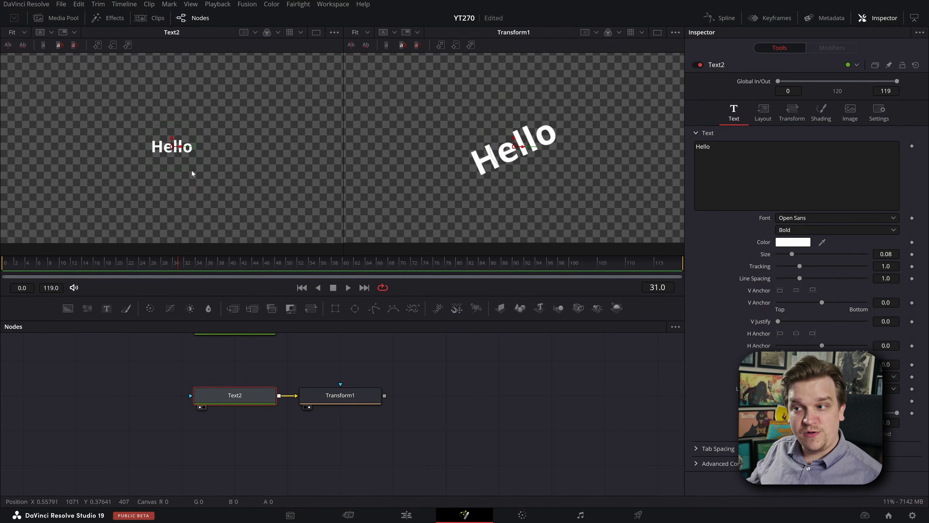
left_click(353, 398)
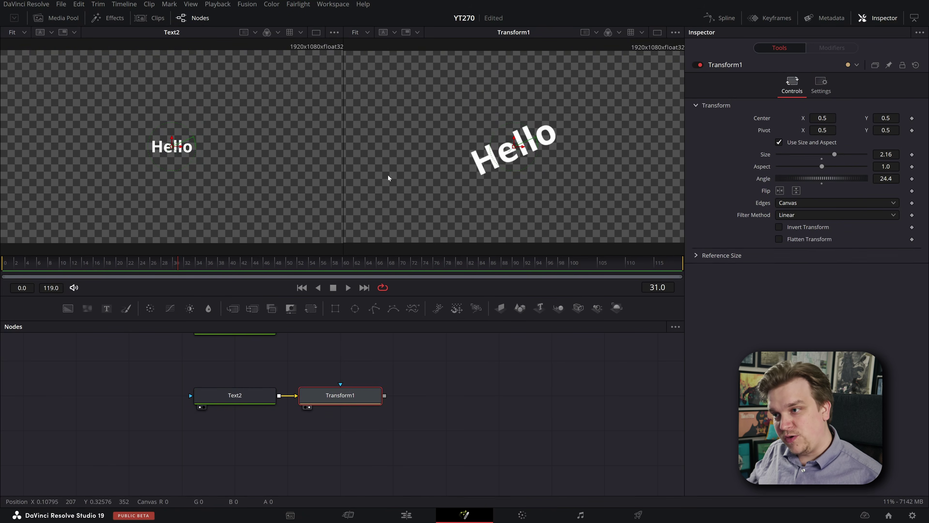
left_click_drag(830, 118, 801, 118)
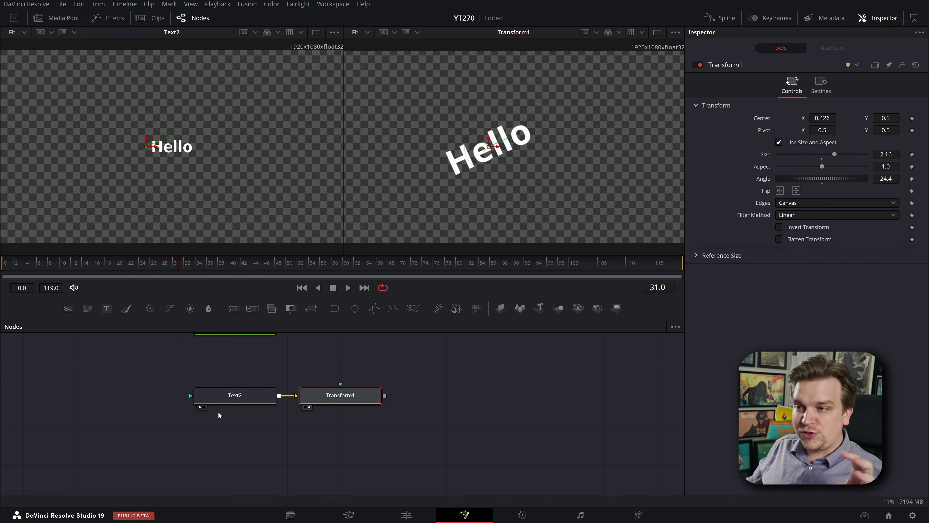
left_click(381, 440)
scroll(379, 442, "down", 3)
left_click_drag(380, 443, 278, 441)
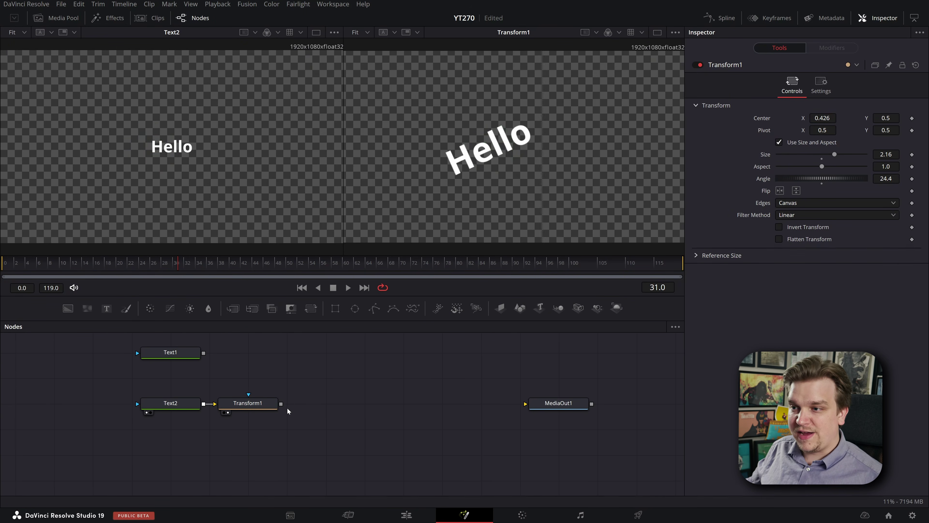
Connect the Transform1 output to MediaOut1 and check the rotated text over the clip on the Edit page before returning to Fusion.
left_click_drag(281, 404, 526, 403)
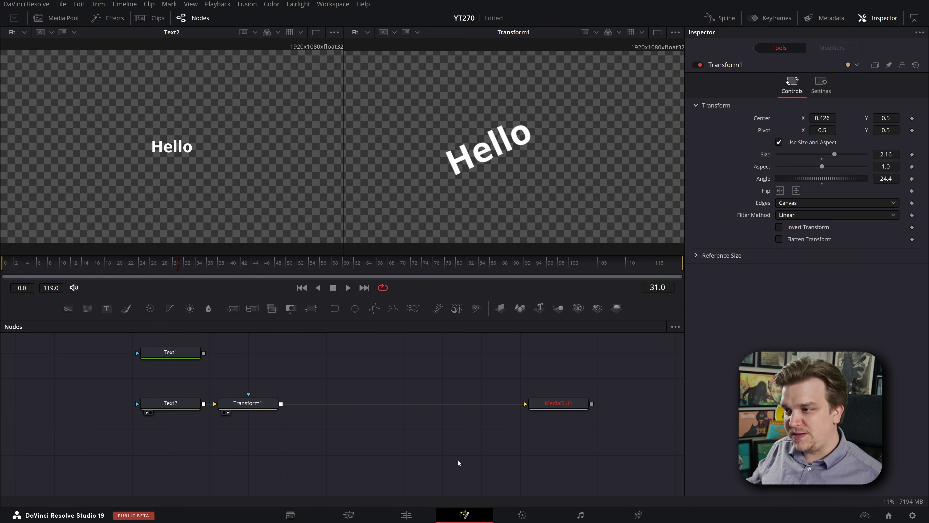
left_click(409, 516)
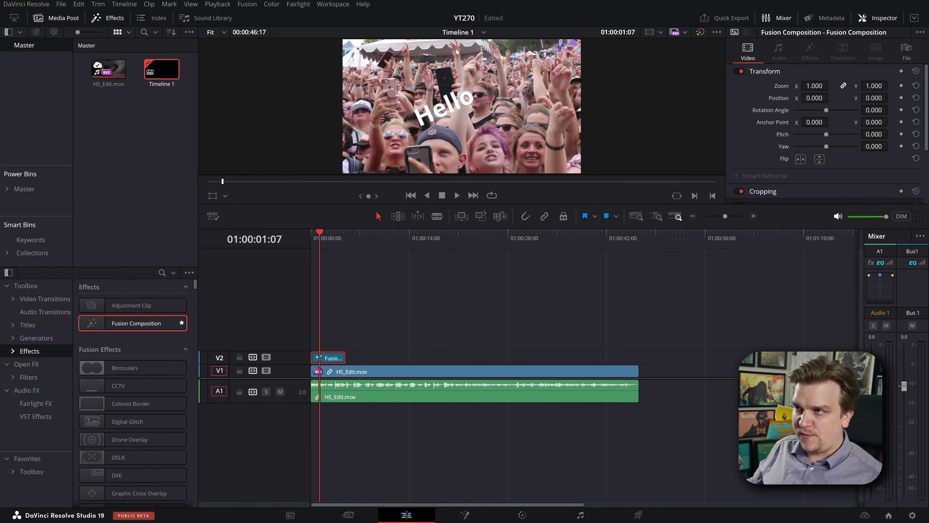
left_click(464, 516)
Delete the Text1, Text2 and Transform1 nodes so only MediaOut1 is left in the node graph.
left_click_drag(239, 372, 429, 451)
key("Delete")
left_click_drag(258, 422, 239, 406)
left_click_drag(183, 391, 135, 390)
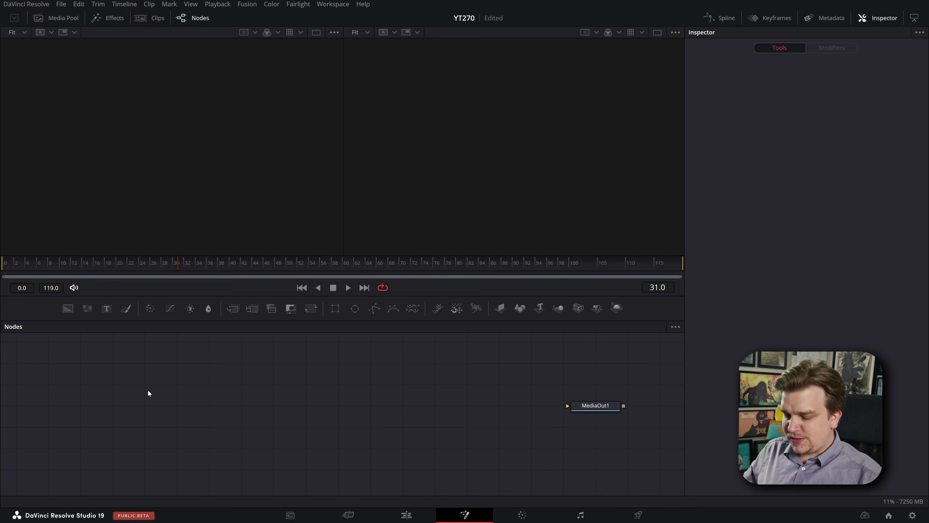
Add a Text+ node and duplicate it twice, giving a column of three text nodes well before MediaOut1.
key("shift+space")
type("tex")
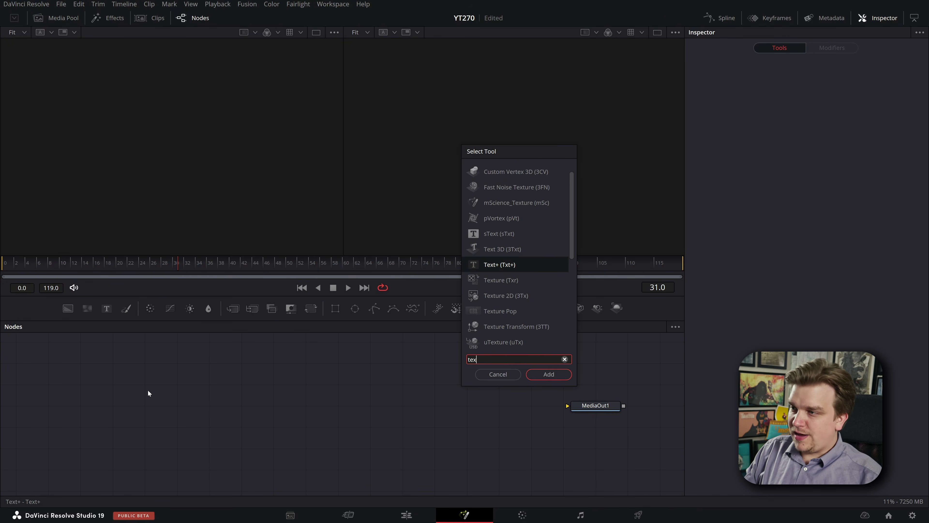
key("Return")
key("ctrl+c")
key("ctrl+v")
key("ctrl+v")
left_click_drag(199, 391, 295, 400)
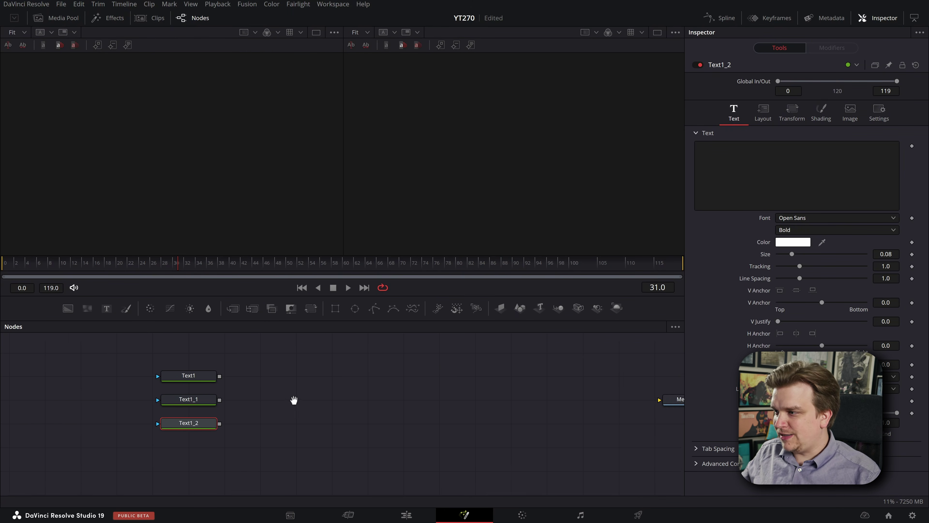
Enter "Voice of" in Text1, the singer's name in Text1_1, and "Lead Singer, August Burns Red" in Text1_2.
scroll(295, 400, "up", 1)
left_click(227, 391)
left_click(173, 375)
left_click(760, 165)
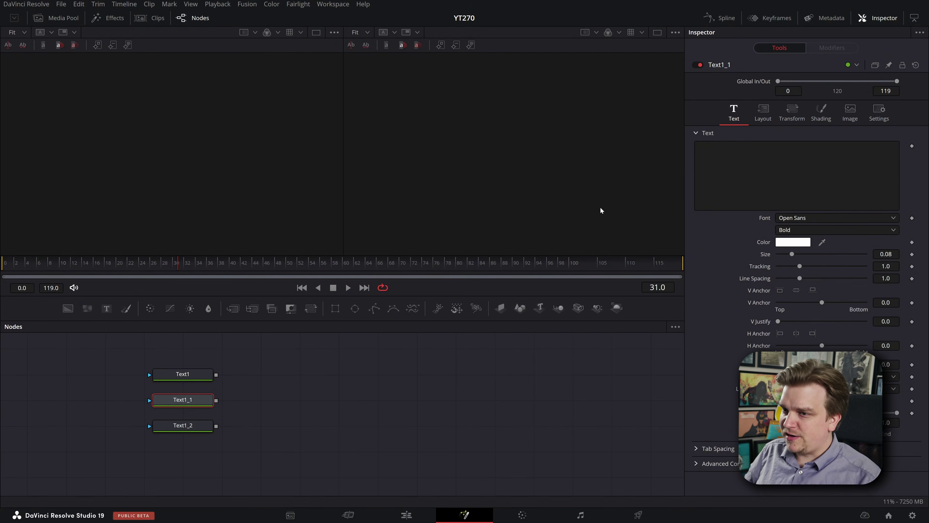
left_click(782, 164)
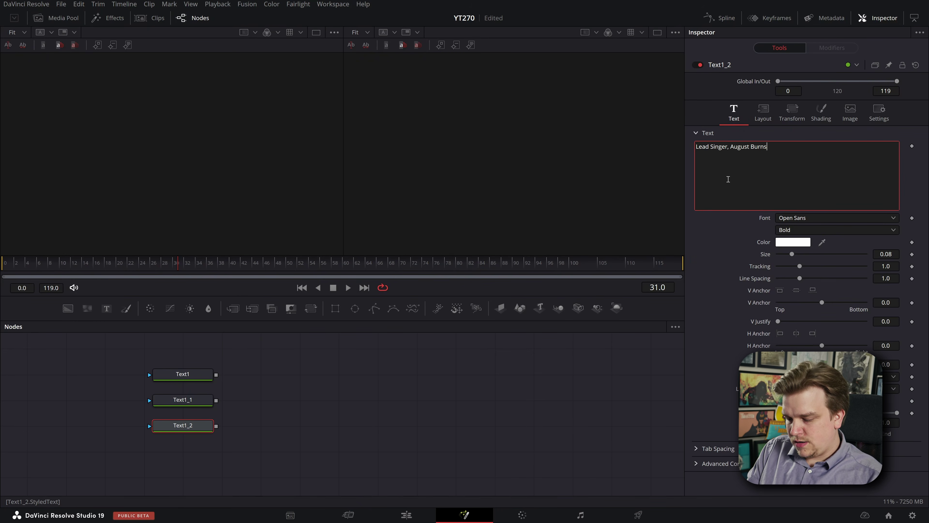
Display Text1, Text1_1 and Text1_2 one after another in the second viewer to compare their text.
left_click(188, 378)
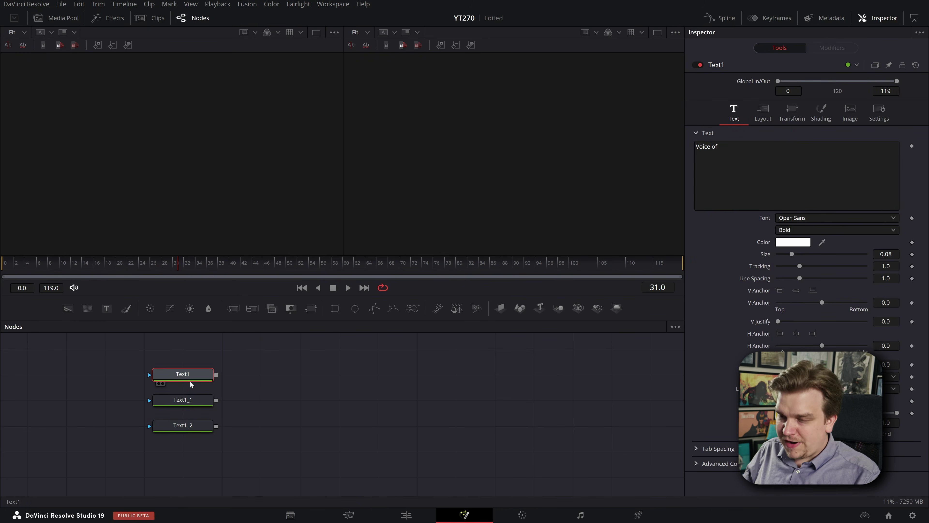
key("2")
left_click(181, 402)
key("2")
left_click(184, 426)
key("2")
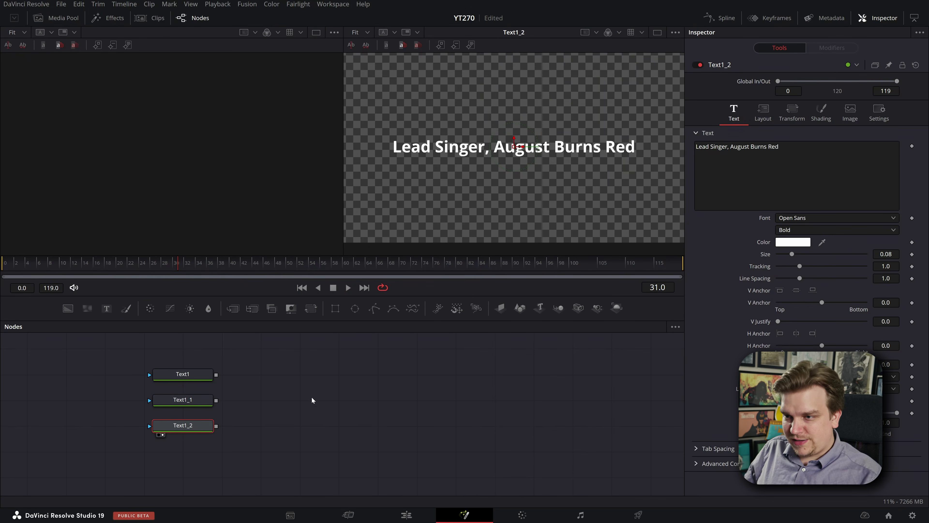
left_click(183, 380)
key("2")
left_click(181, 424)
key("2")
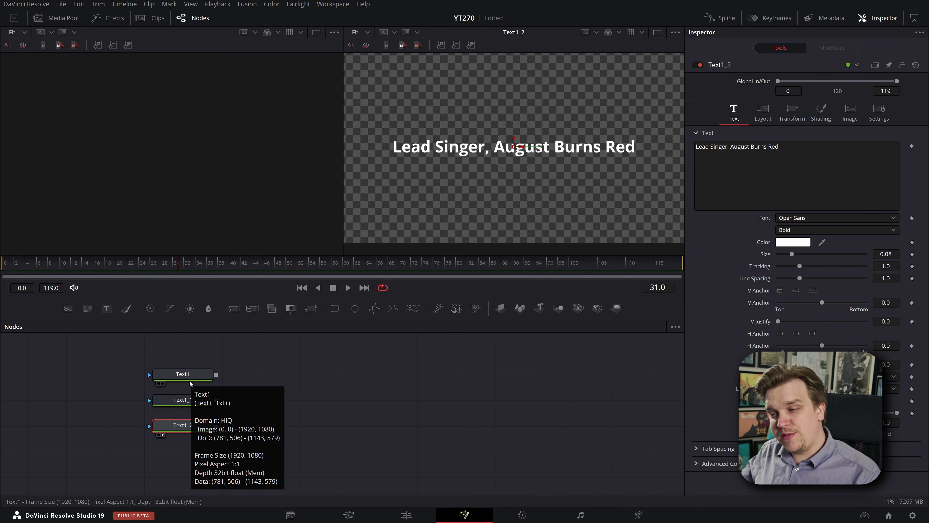
Add an unconnected Background node between the text nodes and MediaOut1 and display it in the second viewer.
scroll(435, 370, "down", 1)
left_click_drag(429, 384, 359, 396)
scroll(310, 376, "up", 2)
key("shift+space")
type("bg")
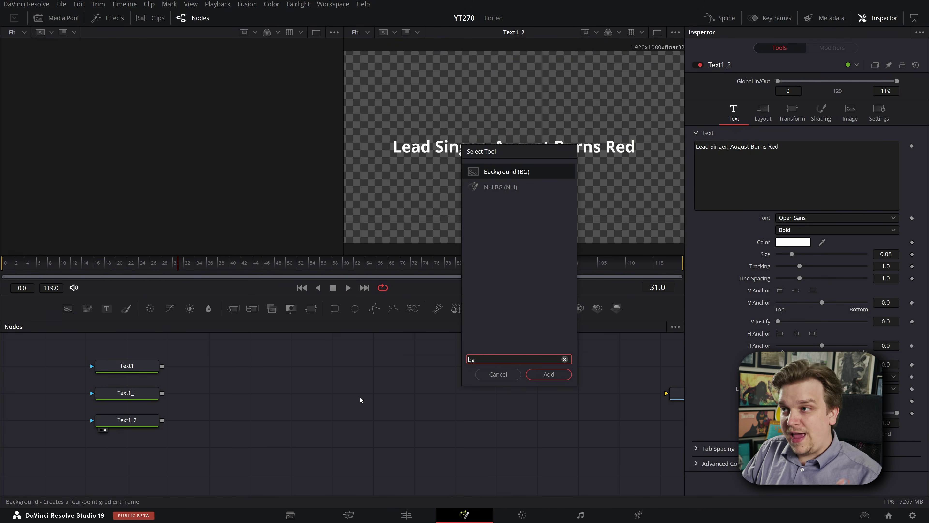
key("Return")
key("2")
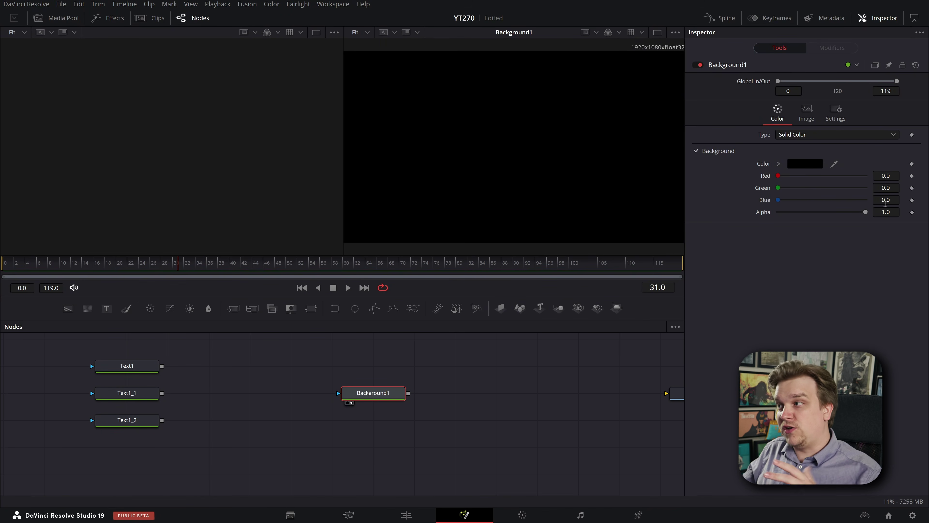
Make Background1 solid white by setting its red, green and blue values to 1.0.
left_click(892, 176)
type("1")
key("Tab")
type("1")
key("Tab")
type("1")
key("Tab")
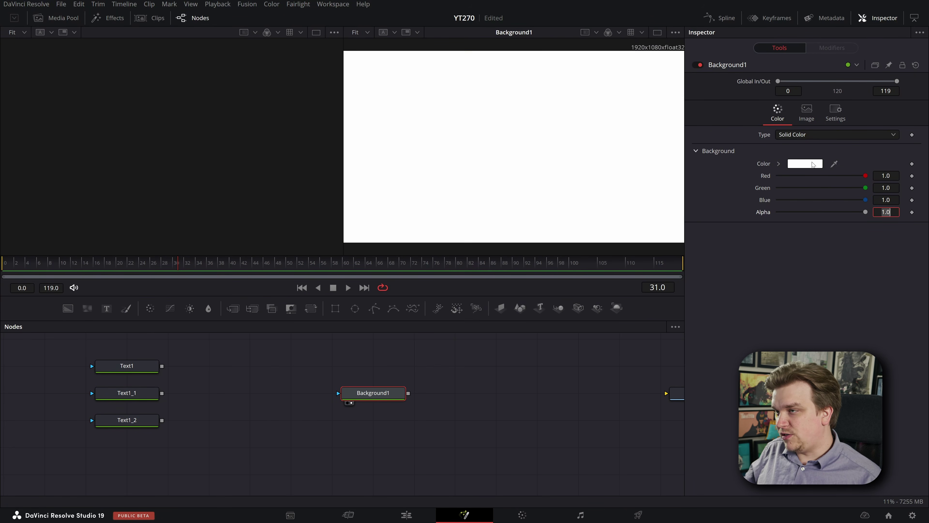
Mask Background1 with a Rectangle and add a Transform node after the background, displaying it in the second viewer.
left_click(370, 390)
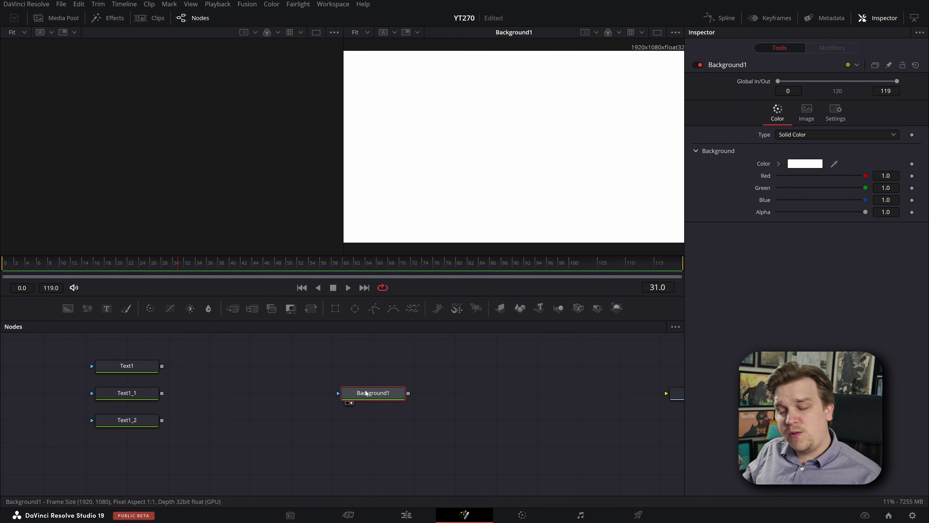
left_click(336, 309)
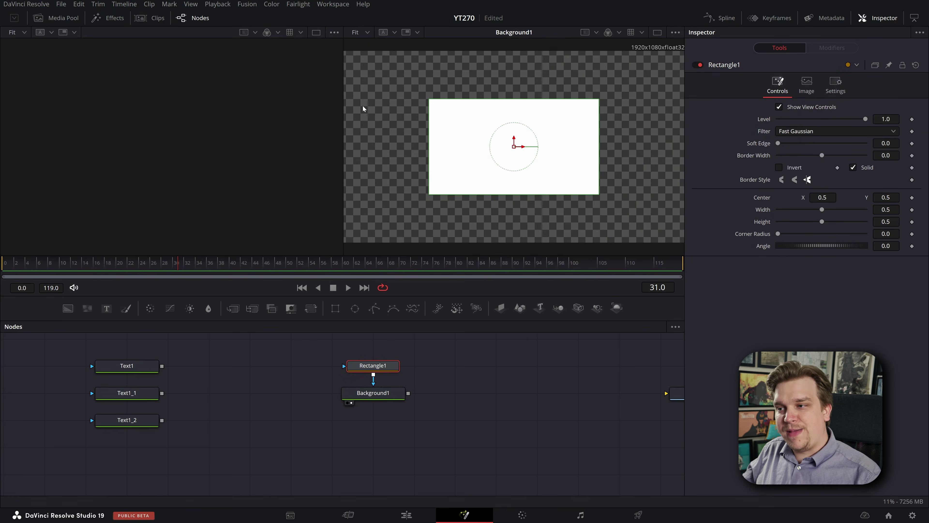
left_click(387, 393)
key("shift+space")
type("transform")
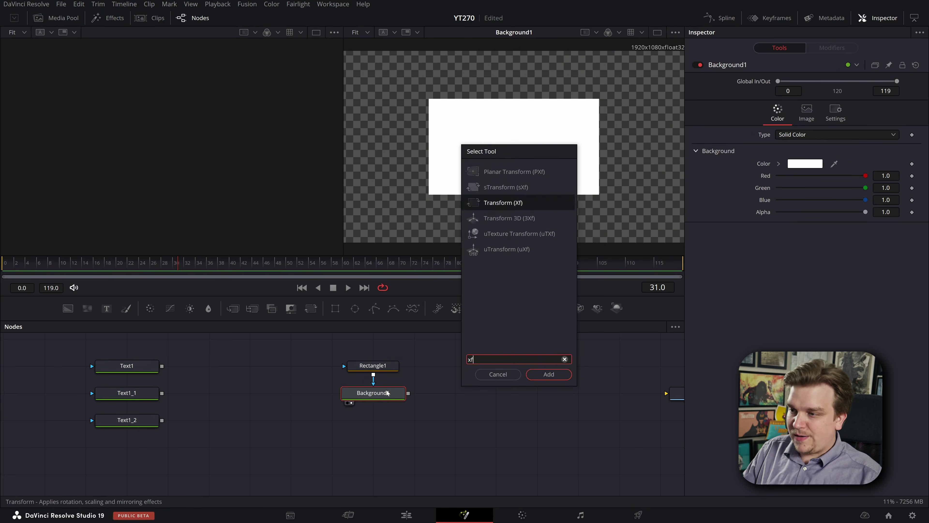
key("Return")
key("2")
Shrink the Rectangle1 mask to about 0.42 wide and 0.41 high and round its corners.
left_click(599, 195)
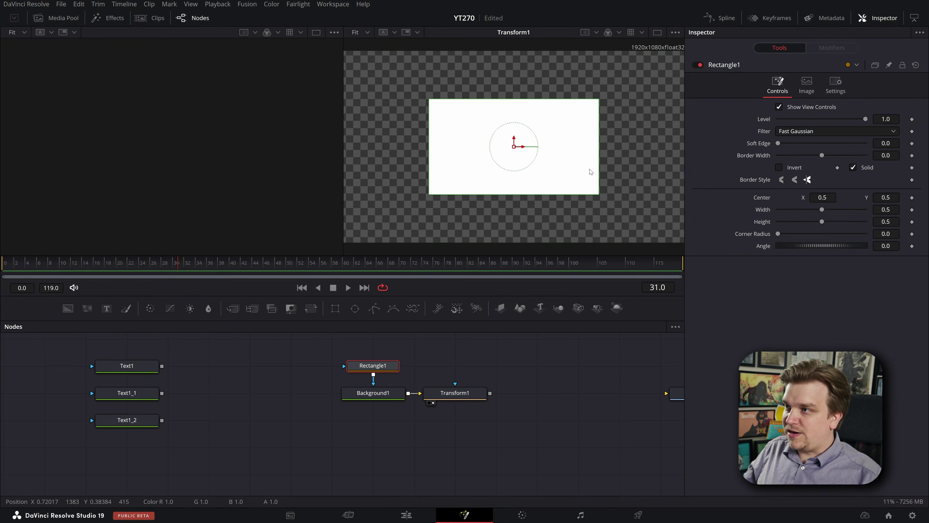
mouse_move(600, 195)
left_mouse_down()
mouse_move(580, 181)
mouse_move(585, 186)
left_mouse_up()
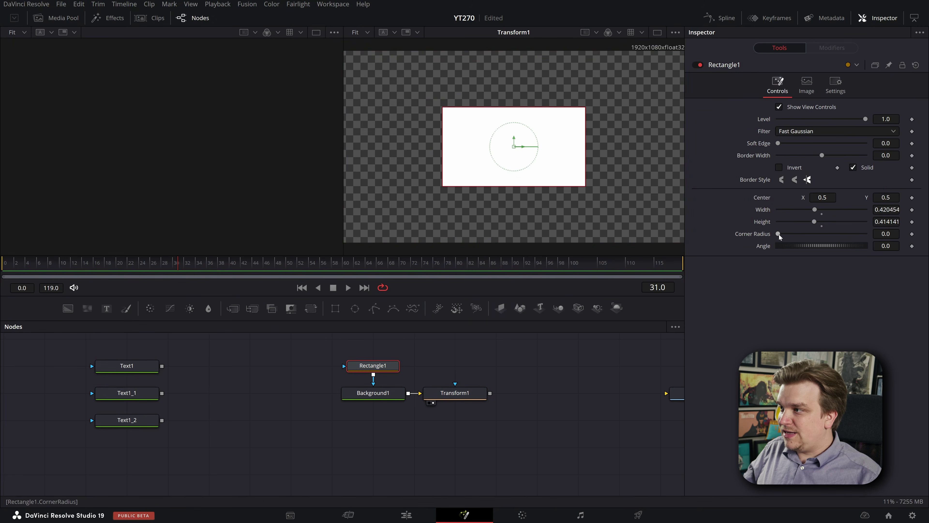
Offset the white card with Transform1 to a center of about X 0.57, Y 0.43 and set its angle to 5.1.
left_click(463, 394)
left_click_drag(514, 147, 538, 159)
left_click_drag(891, 179, 885, 155)
key("ctrl+z")
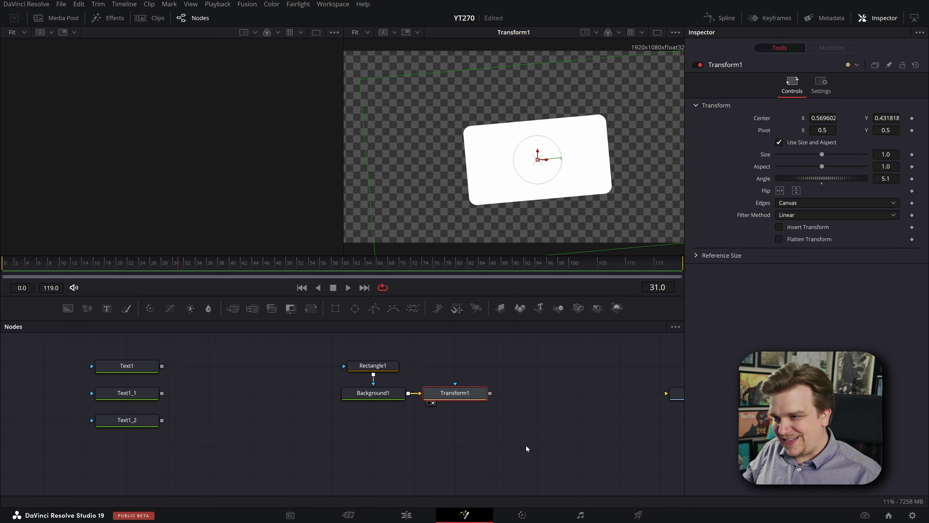
Delete the Rectangle1, Background1 and Transform1 nodes.
left_click_drag(523, 446, 318, 318)
key("Delete")
Move Text1_1 out of the text column toward MediaOut1 and display it in the second viewer.
left_click_drag(147, 417, 278, 415)
left_click(278, 414)
key("2")
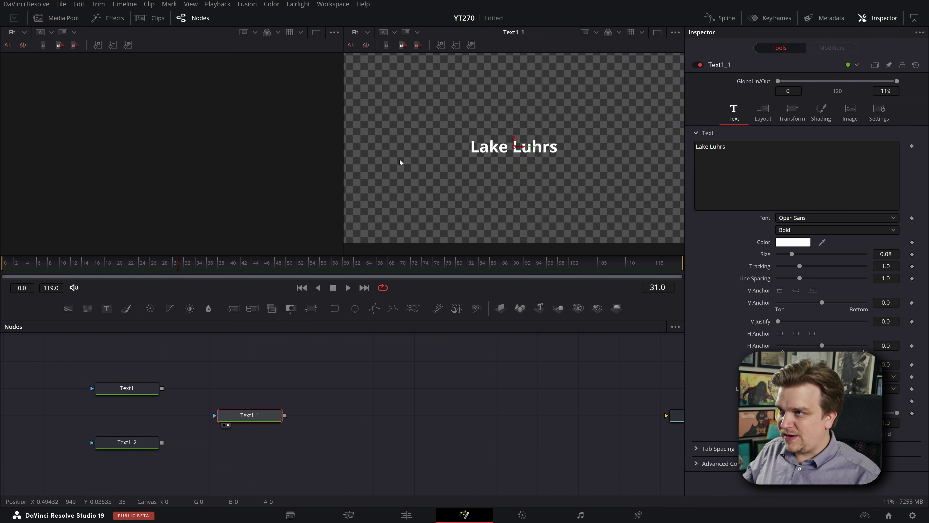
Enable the Red Outline shading element 2 on Text1_1 and set its thickness to about 0.0586.
left_click(823, 114)
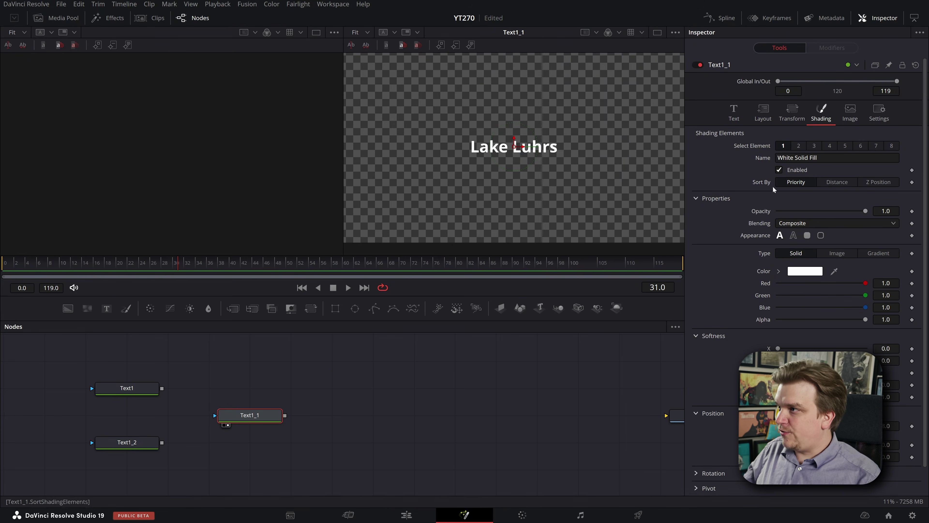
left_click(798, 146)
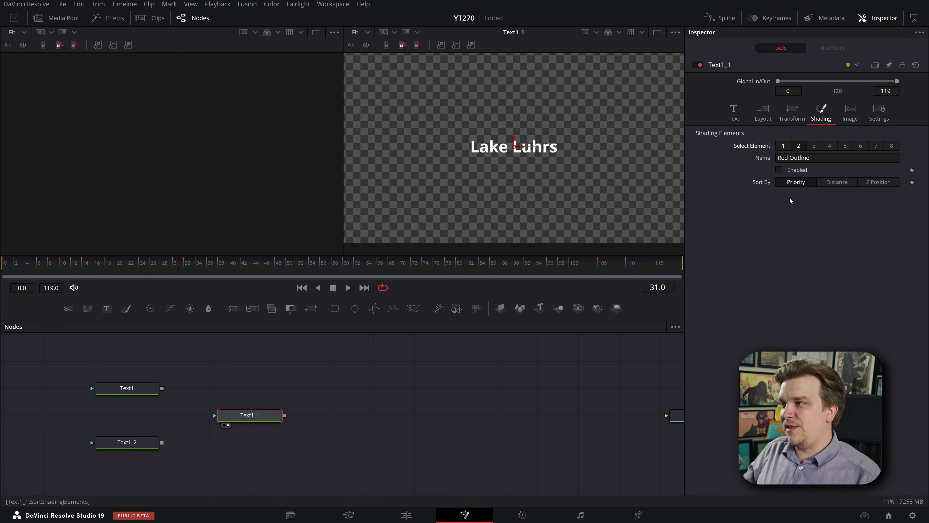
scroll(596, 169, "up", 5)
left_click_drag(567, 172, 703, 200)
left_click_drag(343, 210, 182, 208)
left_click(795, 248)
left_click_drag(794, 247, 829, 248)
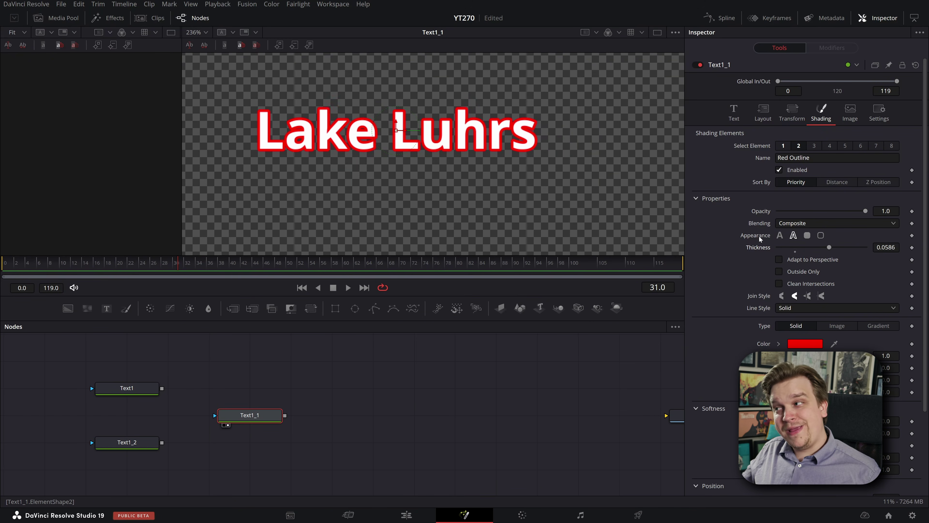
Change shading element 2 of Text1_1 to the filled border appearance and set its level to Text.
left_click(810, 236)
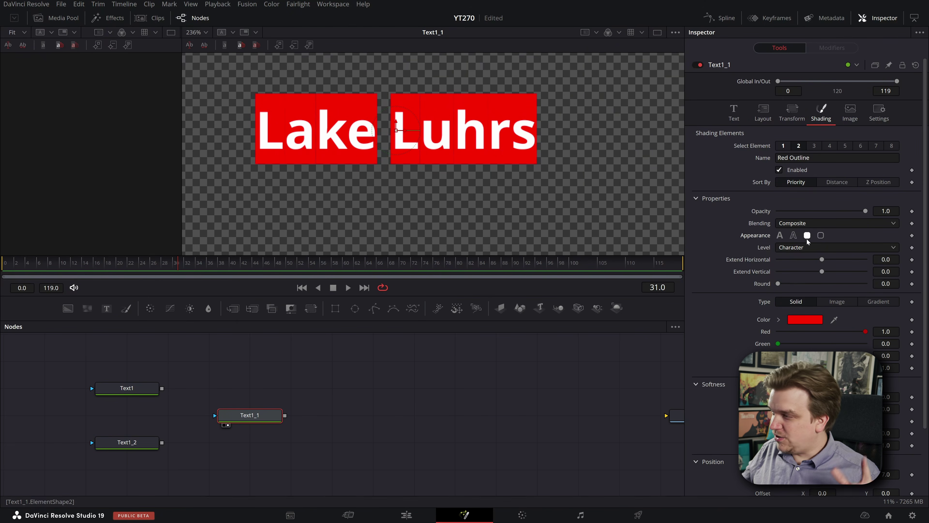
left_click(787, 248)
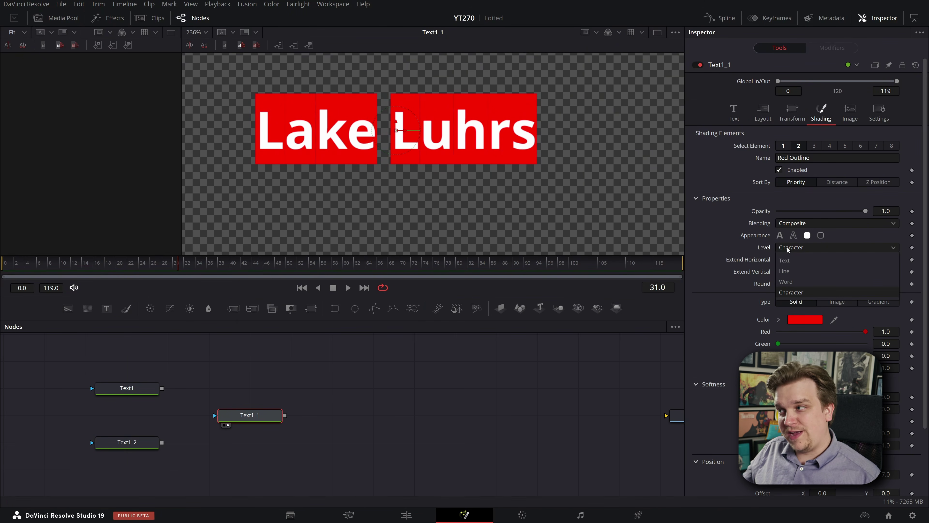
left_click(787, 261)
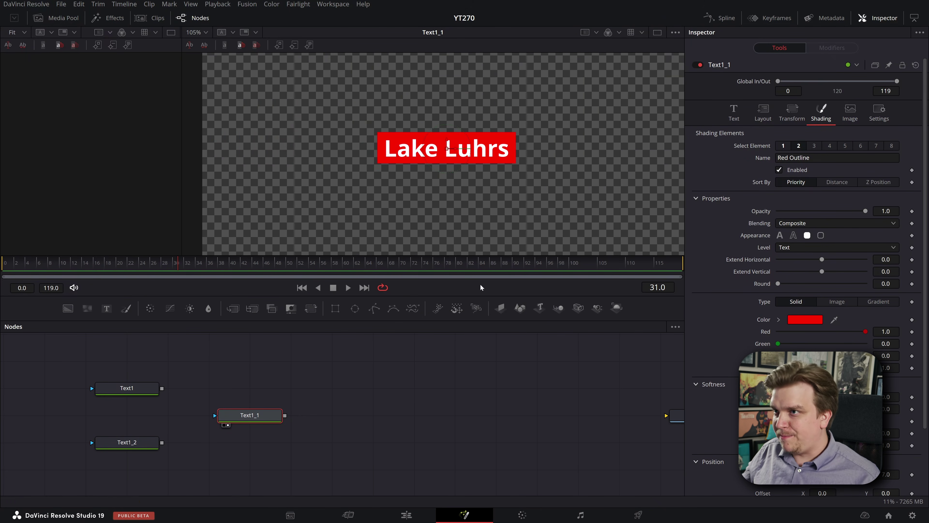
Test the red box's fit by appending "shdsdjsdjfsksdjh" to the text of Text1_1, and remove the extra characters.
left_click(731, 112)
left_click(759, 165)
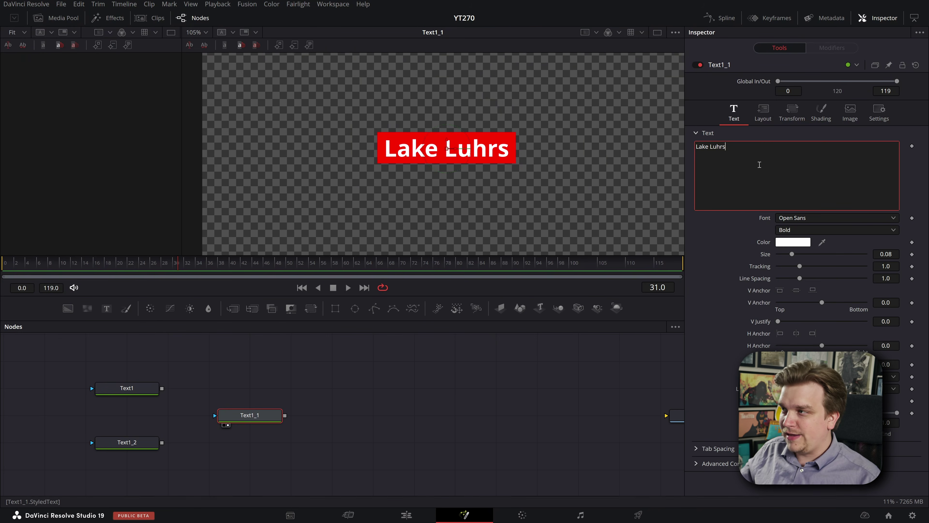
type("shdsdjsdjfsksdjh")
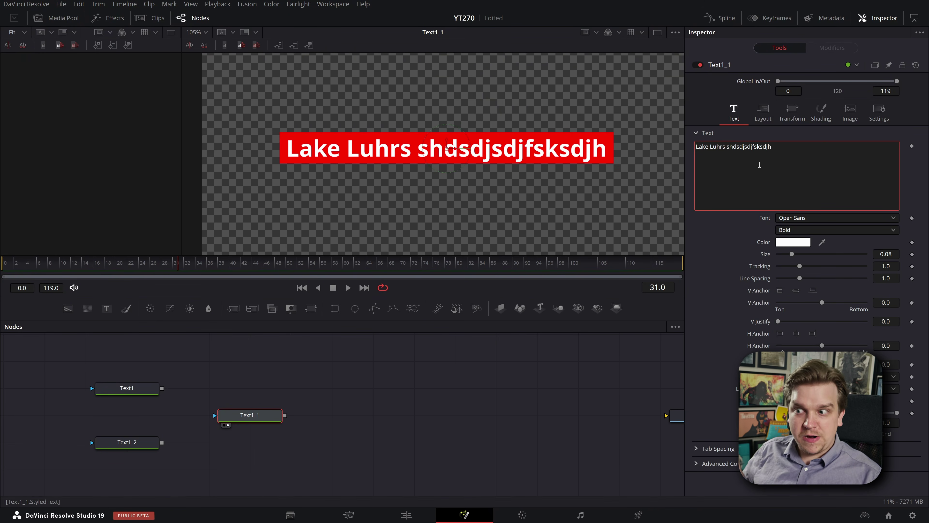
left_click_drag(767, 167, 732, 148)
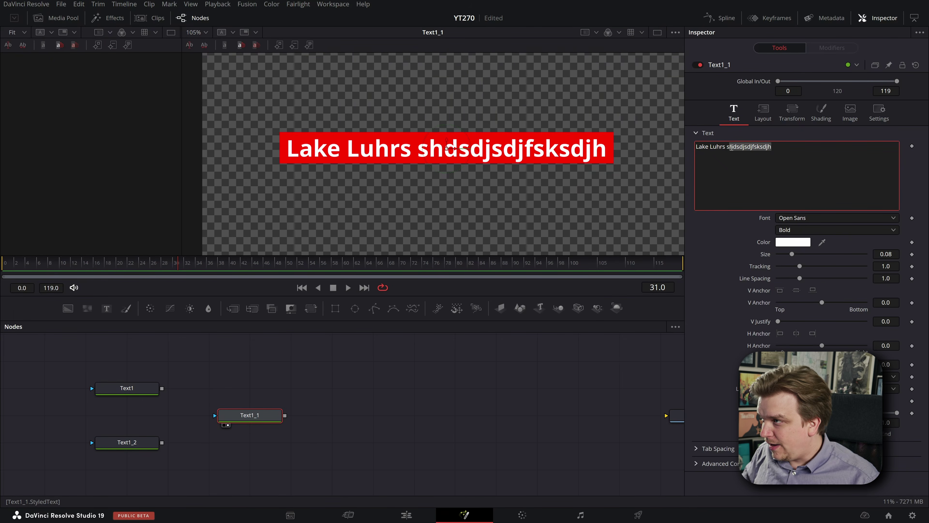
key("BackSpace")
left_click(731, 272)
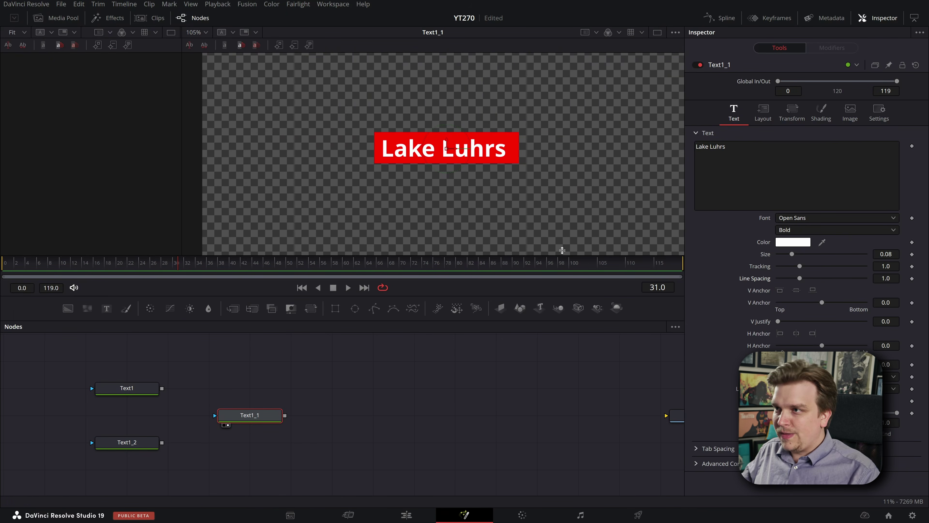
Display Text1_2 in the viewer and rearrange the nodes with Text1_1 above Text1_2 and Text1 moved up out of the way.
left_click(823, 115)
left_click(125, 441)
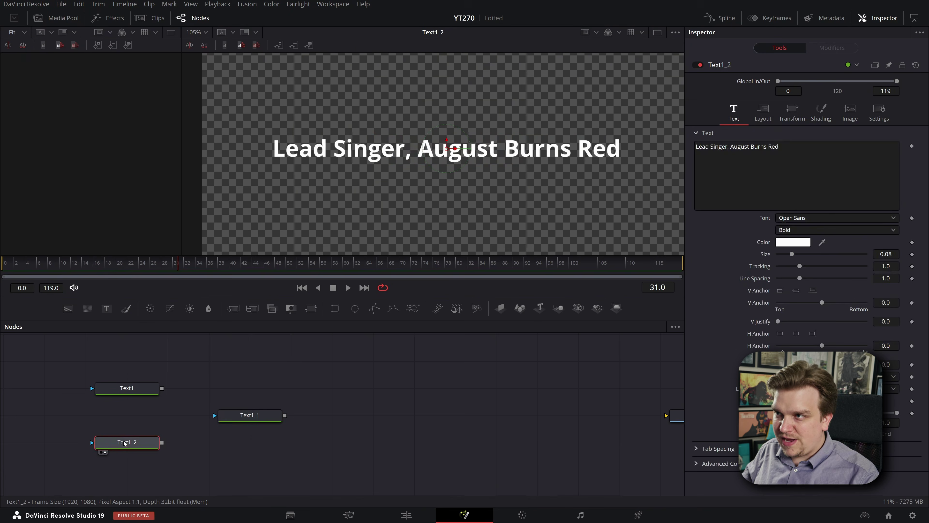
left_click_drag(140, 442, 262, 442)
left_click_drag(280, 411, 280, 384)
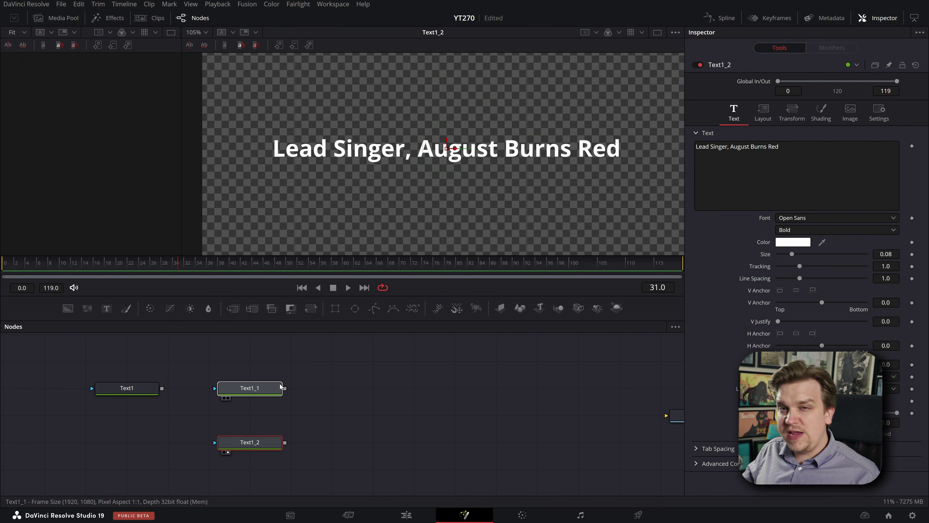
left_click_drag(153, 389, 153, 334)
Enable shading element 2 on Text1_2 and give it the filled border appearance.
left_click(251, 447)
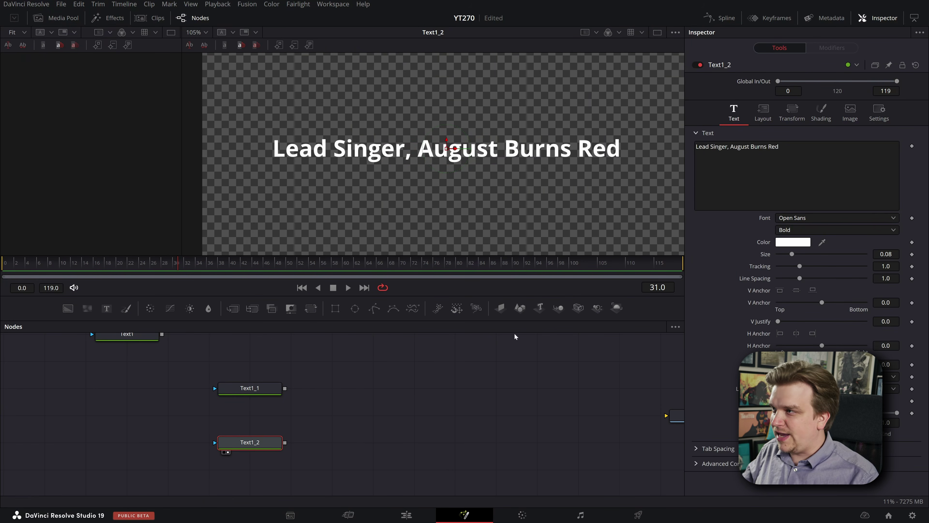
left_click(826, 116)
left_click(798, 145)
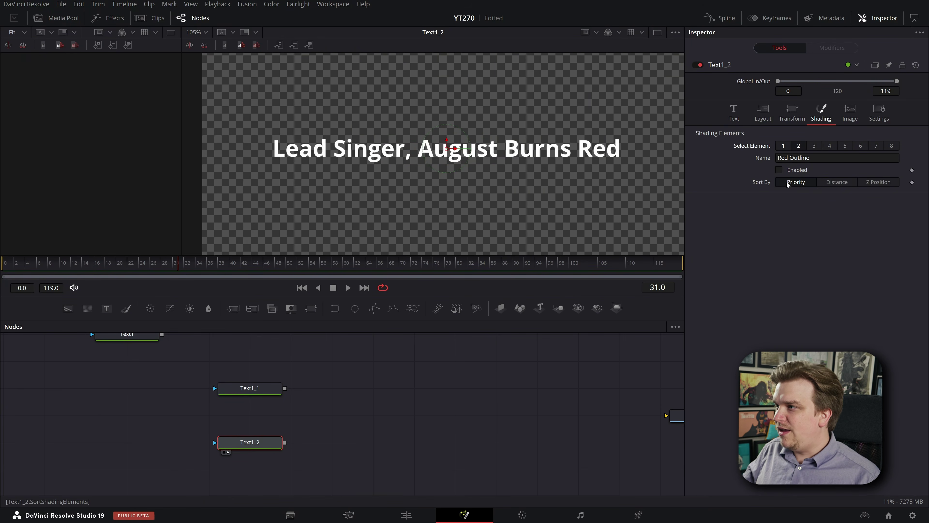
left_click(808, 235)
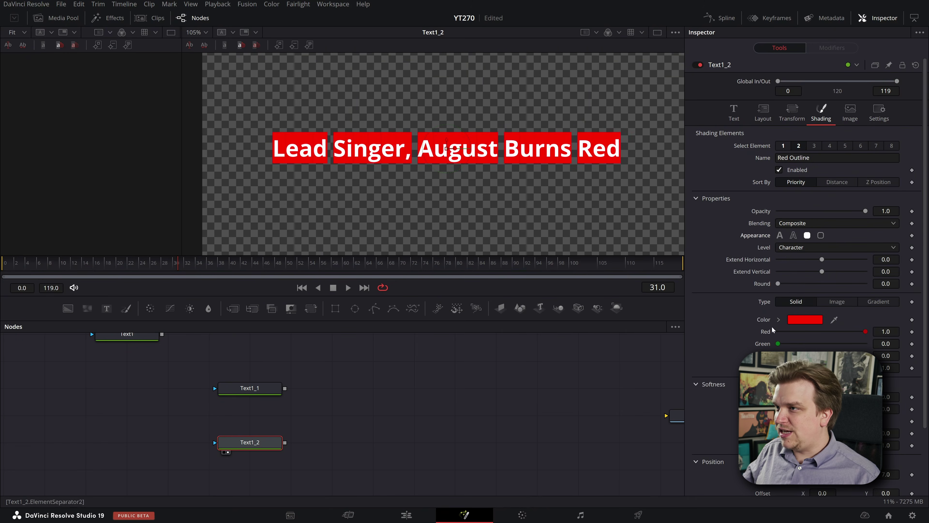
Set the level of shading element 2 on Text1_2 to Text and change its color to white.
left_click(807, 248)
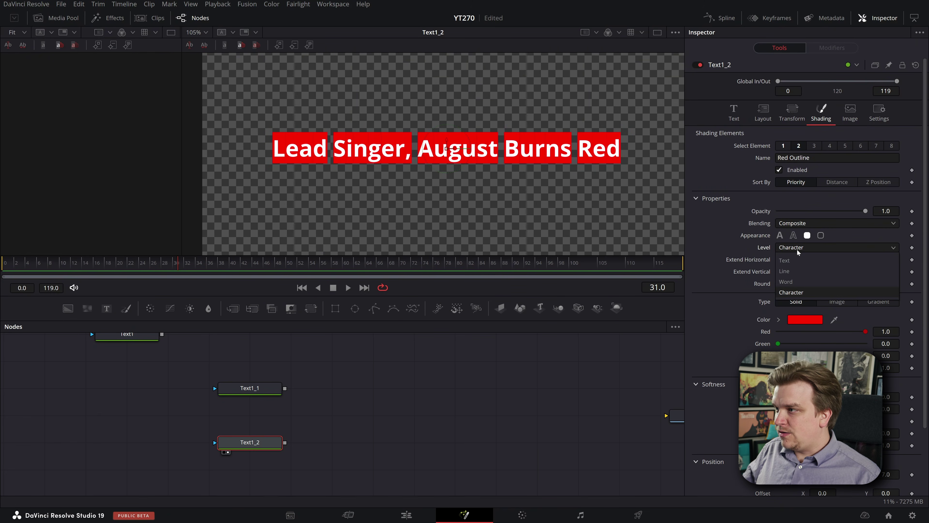
left_click(794, 260)
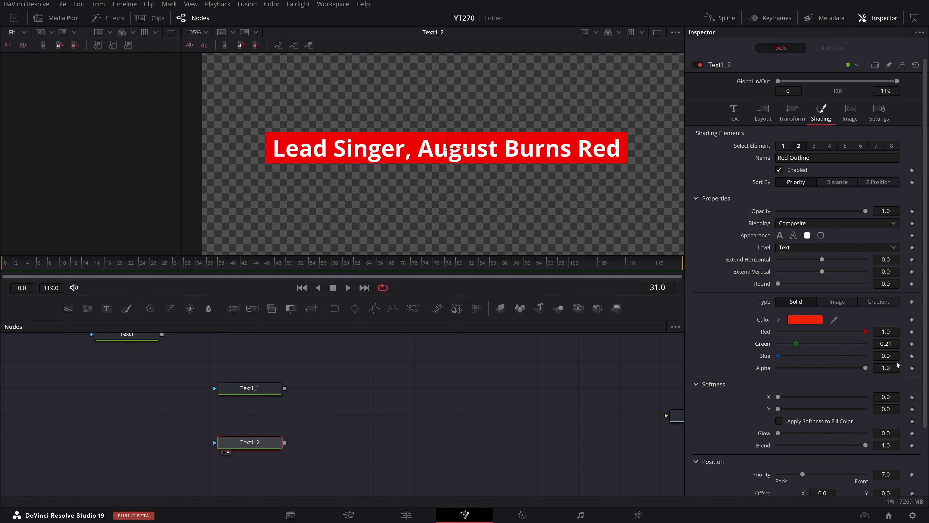
left_click_drag(818, 355, 868, 354)
left_click_drag(785, 355, 869, 355)
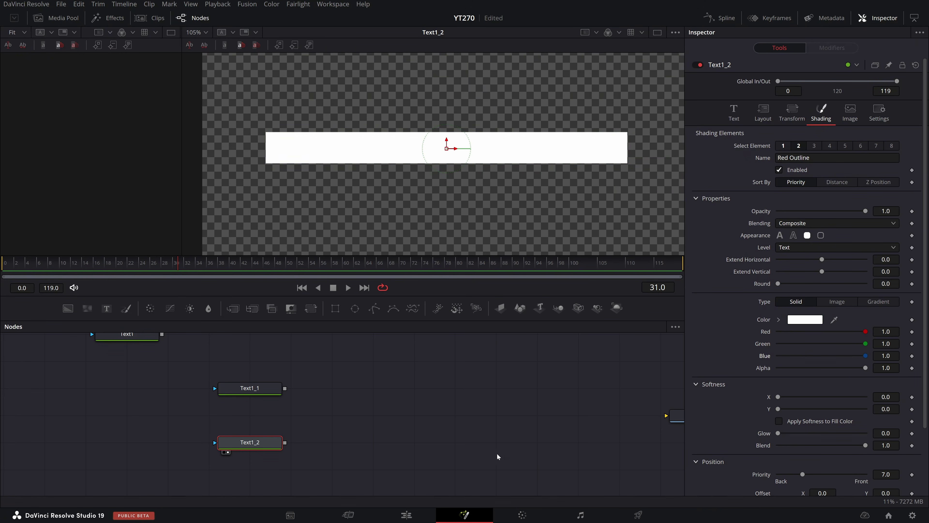
Make shading element 1 of Text1_2 black by setting its red, green and blue values to 0.
left_click(784, 146)
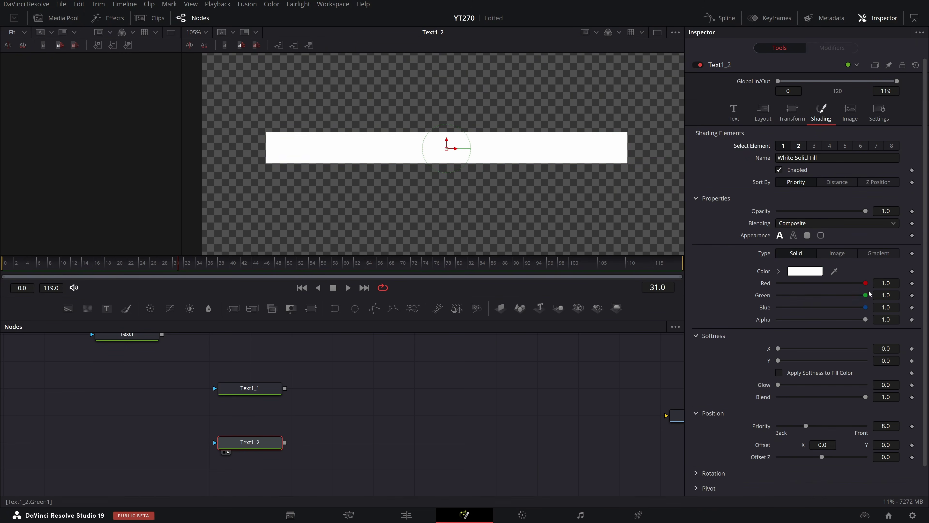
left_click(879, 283)
type("0")
key("Tab")
type("0")
key("Tab")
type("0")
key("Tab")
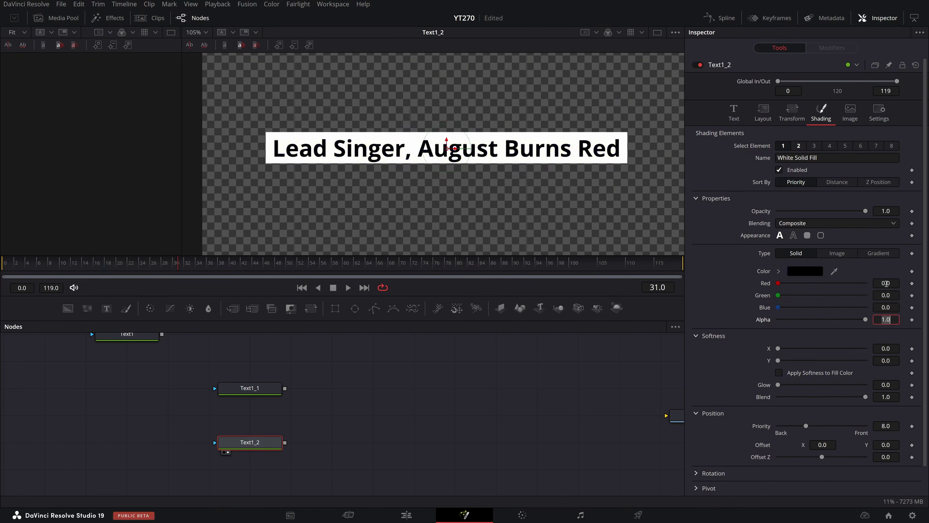
Change the text color of both Text1_1 and Text1 to black (#000000).
left_click(244, 391)
left_click(734, 113)
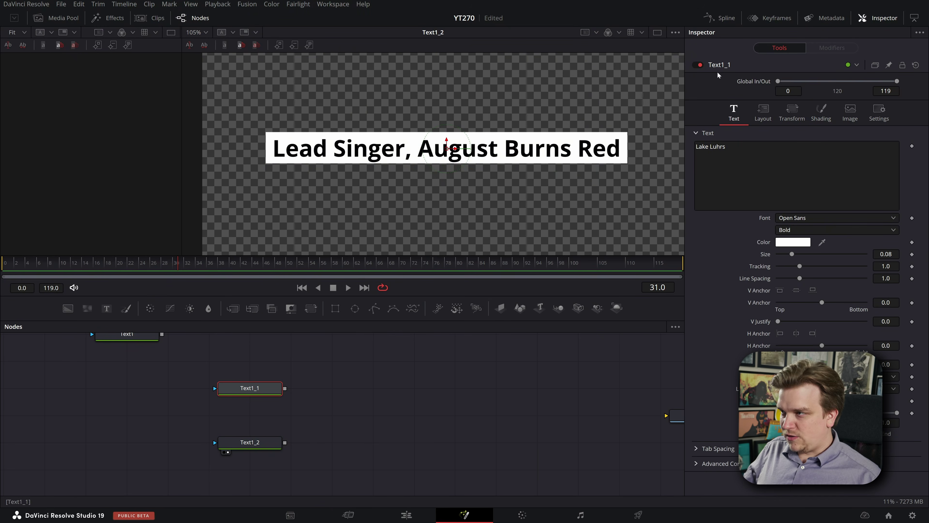
left_click(799, 246)
left_click_drag(572, 260, 573, 273)
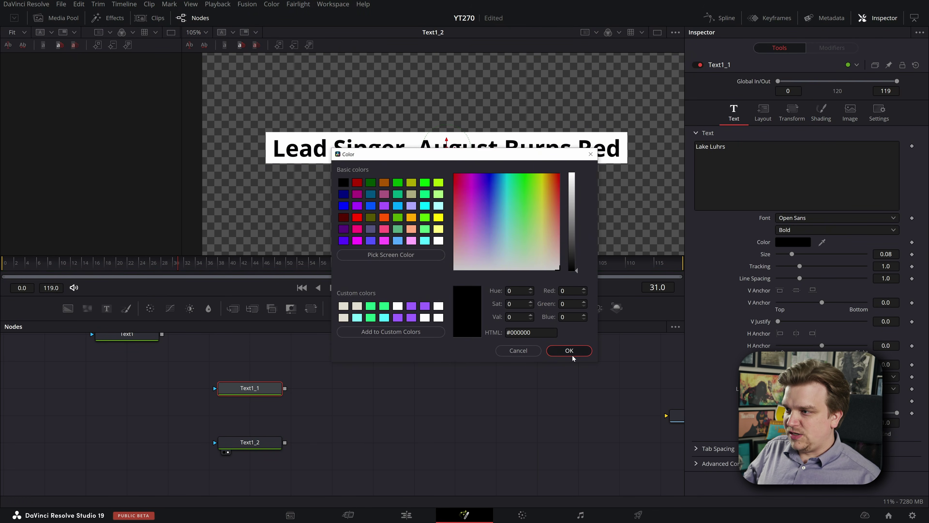
left_click(572, 352)
left_click(151, 335)
scroll(152, 332, "up", 2)
left_click(793, 242)
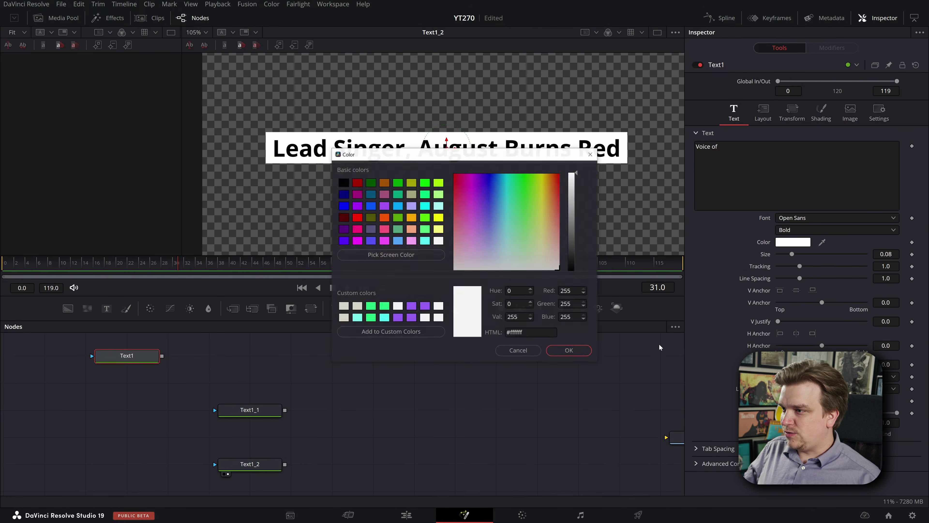
Line up Text1 above Text1_1, set Text1_2 off to the side, and display each text node in the viewer, ending with Text1_2.
left_click_drag(313, 435, 343, 438)
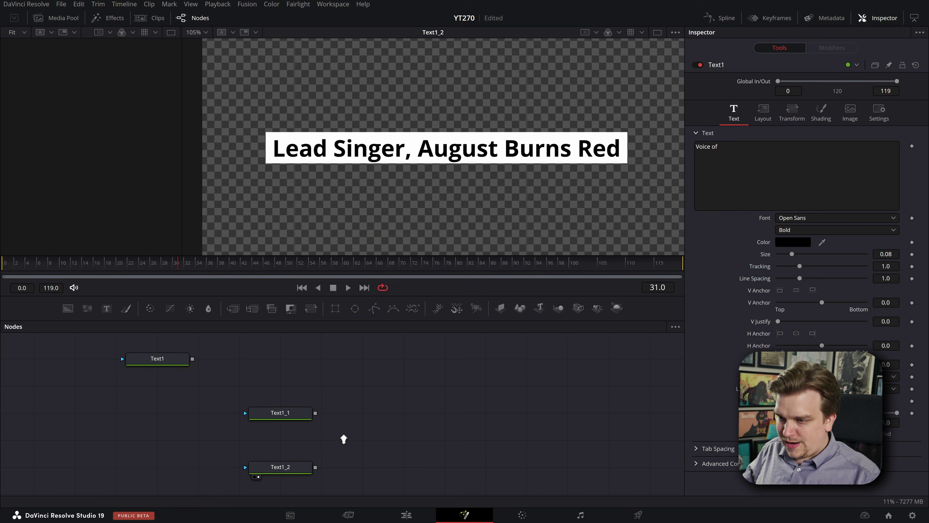
scroll(342, 438, "down", 1)
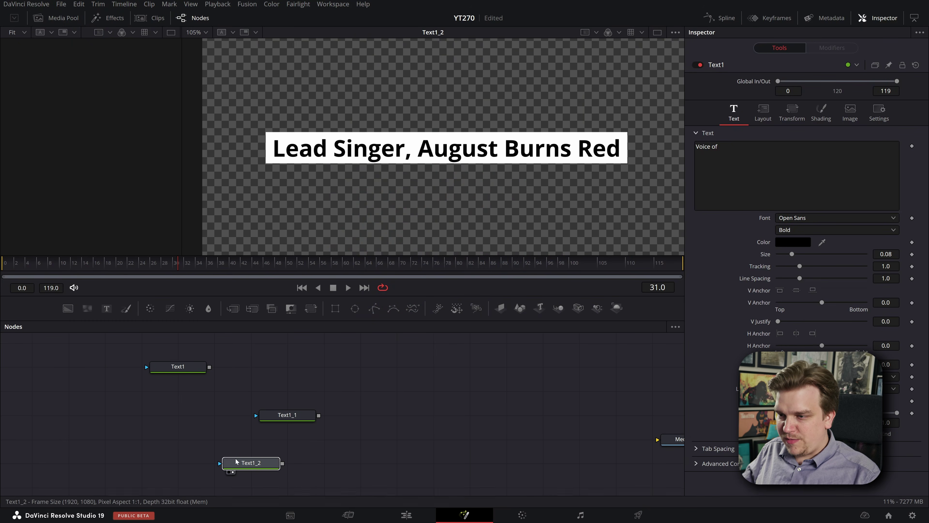
left_click_drag(269, 465, 196, 465)
key("2")
key("2")
left_click(285, 416)
key("2")
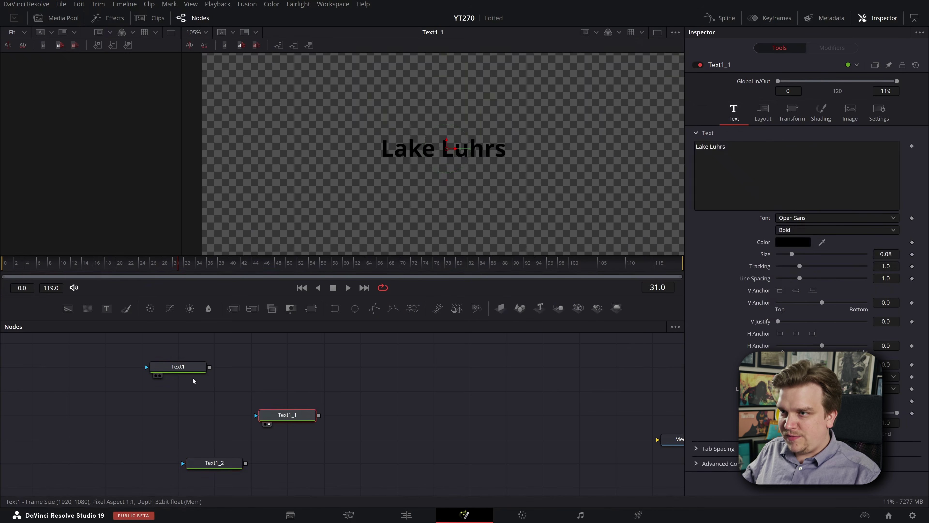
left_click_drag(182, 367, 291, 370)
key("2")
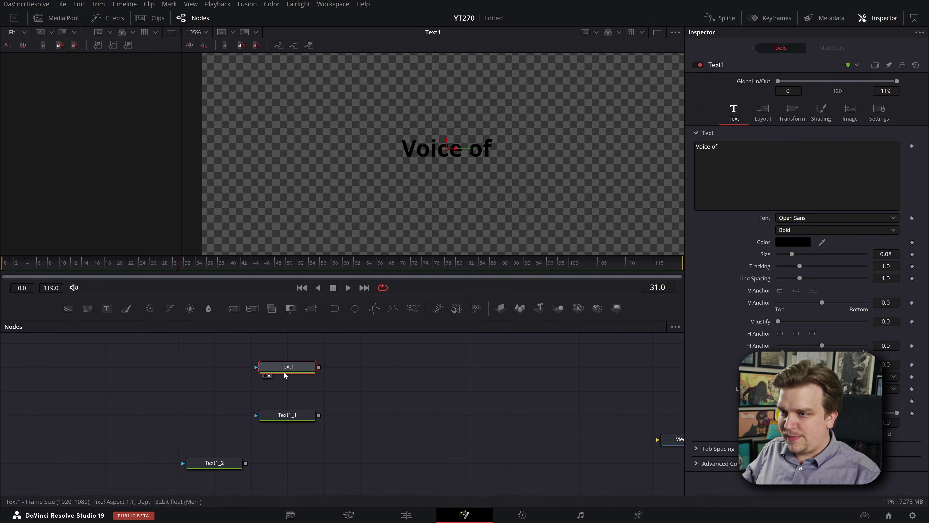
left_click(215, 464)
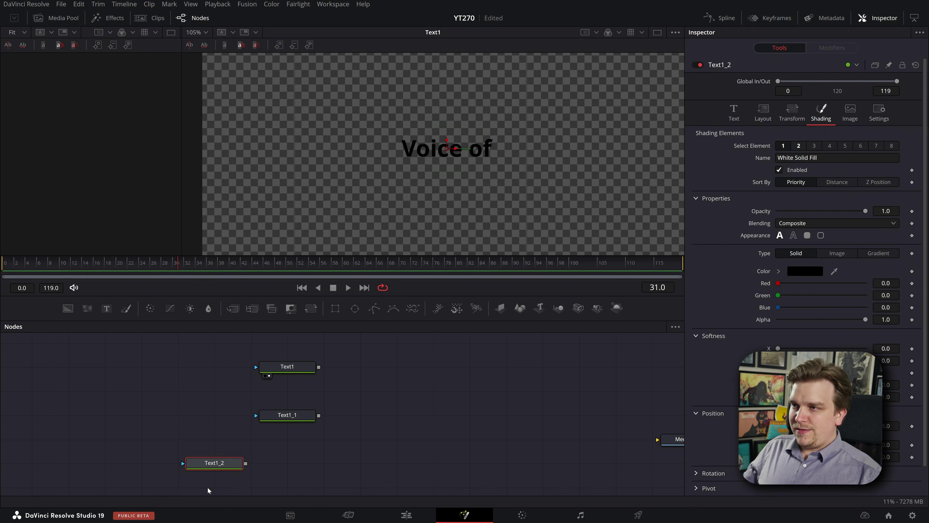
key("2")
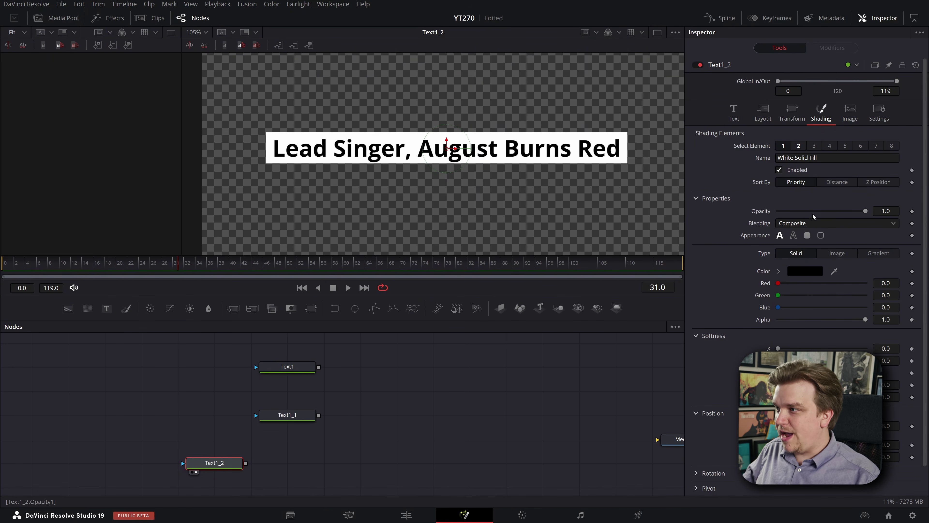
Enlarge and round the white box of Text1_2 with Extend Horizontal 0.11, Extend Vertical 1.36 and Round 0.265.
left_click(799, 146)
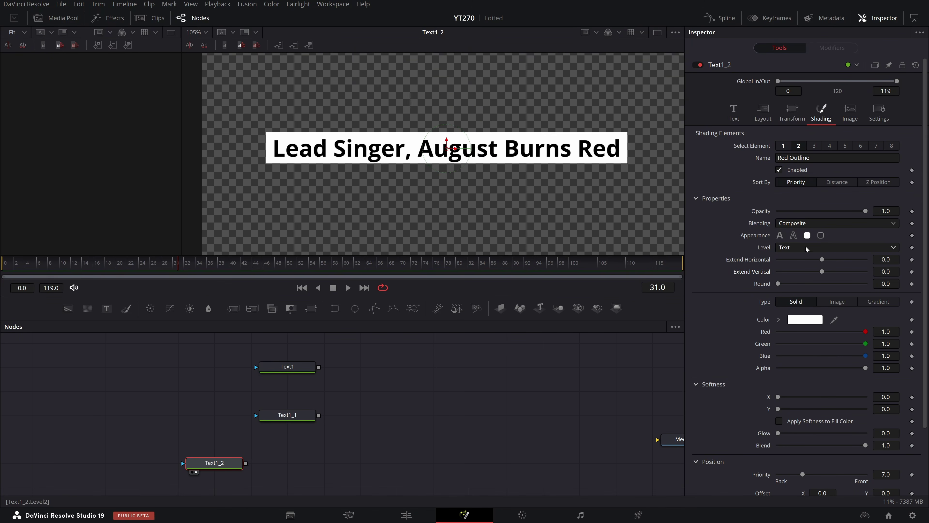
left_click_drag(823, 260, 857, 271)
left_click_drag(779, 284, 801, 288)
left_click_drag(856, 271, 852, 271)
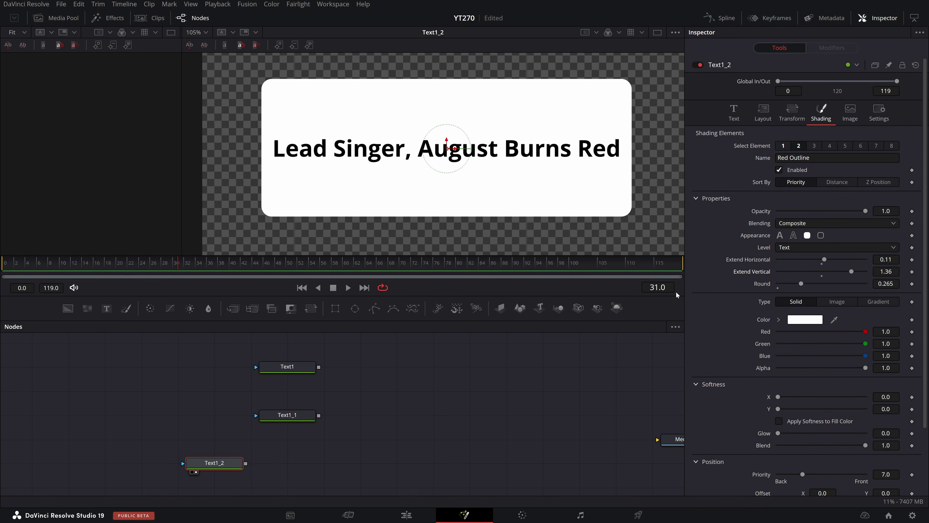
Shift the white box of Text1_2 upward by setting the shading element's Y offset to 0.078.
scroll(787, 426, "down", 3)
left_click_drag(885, 413, 902, 413)
scroll(533, 202, "down", 3)
scroll(512, 208, "down", 3)
scroll(512, 214, "up", 2)
left_click_drag(887, 415, 890, 415)
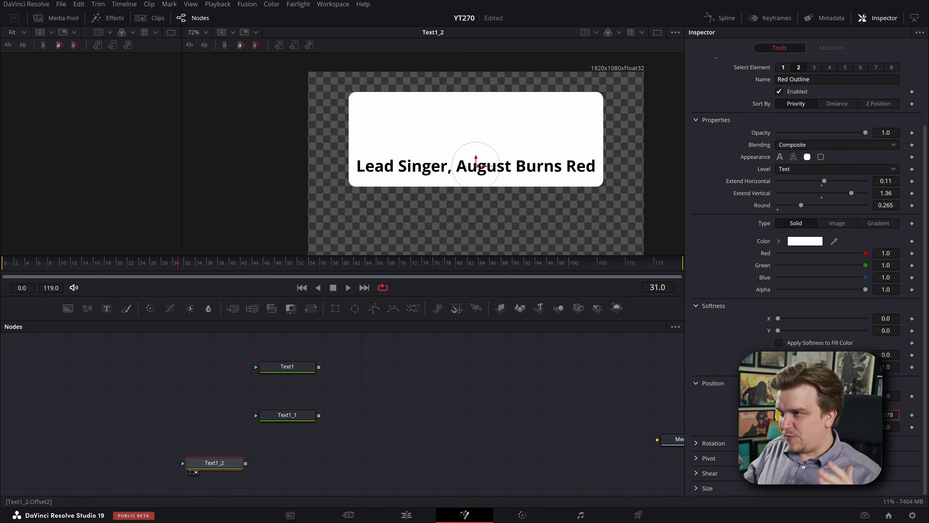
Compare Text1_1 and Text1_2 in the viewer, merge Text1_1 over Text1_2, and display Merge1.
scroll(269, 454, "up", 3)
left_click_drag(303, 447, 323, 431)
left_click(323, 431)
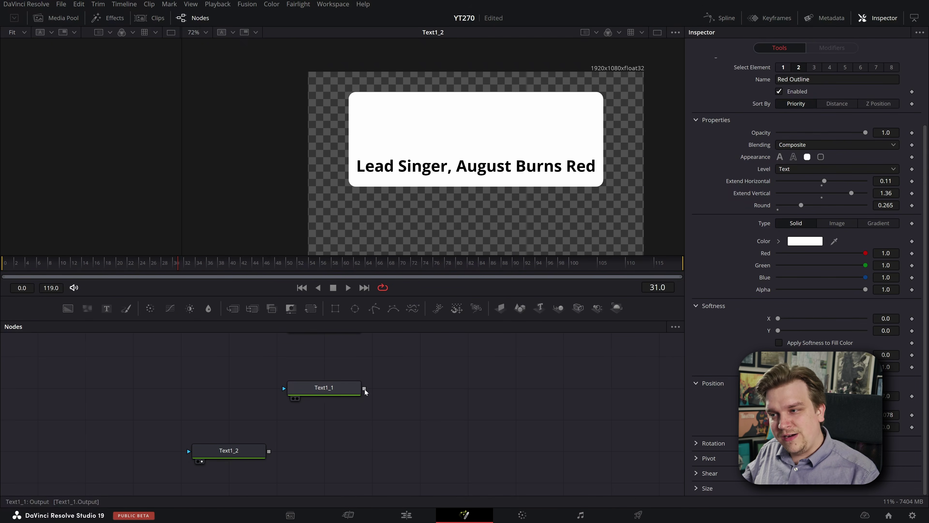
scroll(363, 392, "up", 2)
left_click(313, 387)
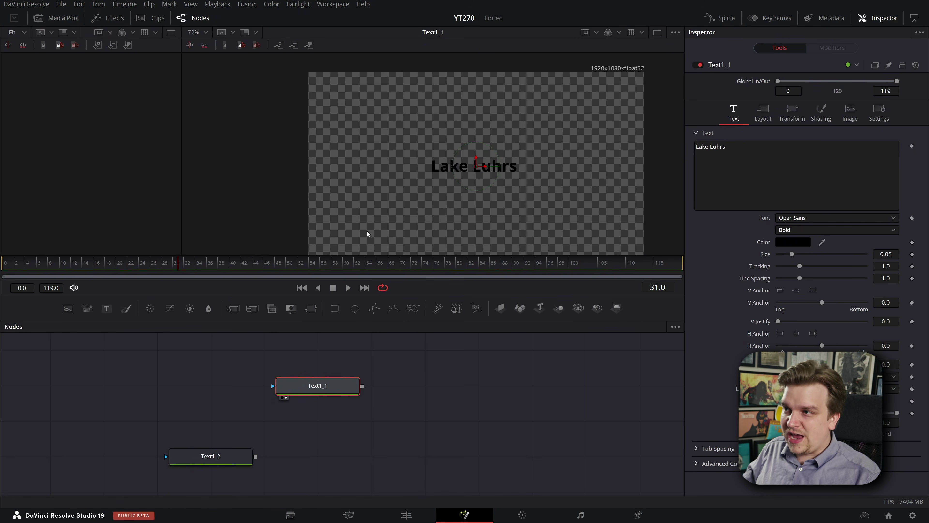
left_click(218, 460)
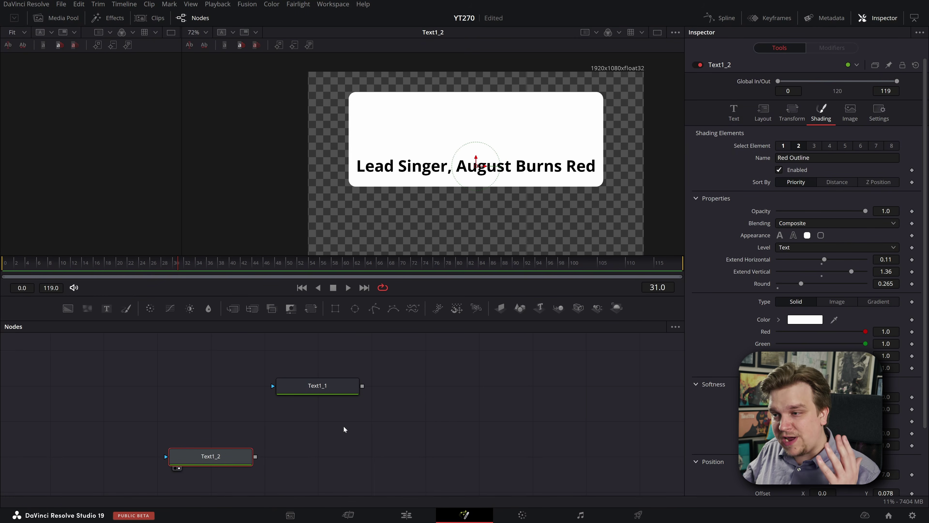
left_click_drag(360, 386, 255, 456)
scroll(353, 386, "up", 3)
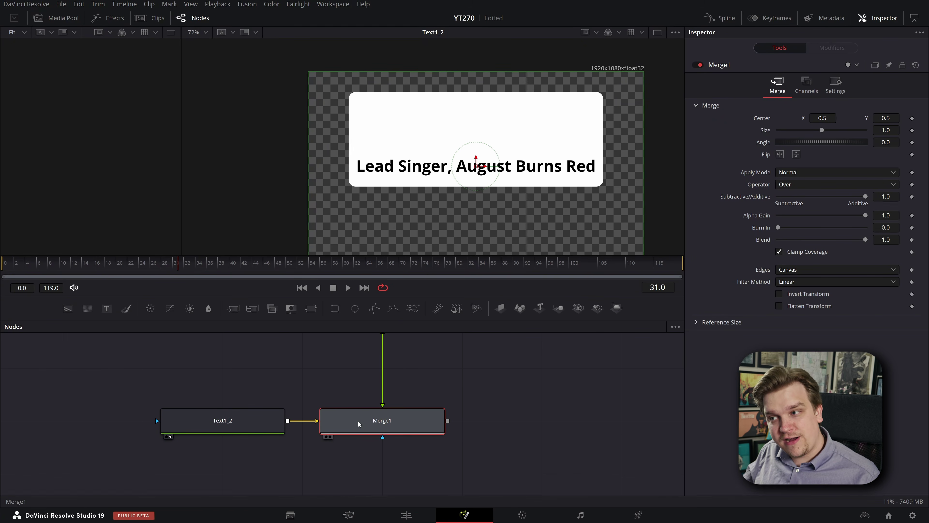
left_click_drag(415, 391, 433, 401)
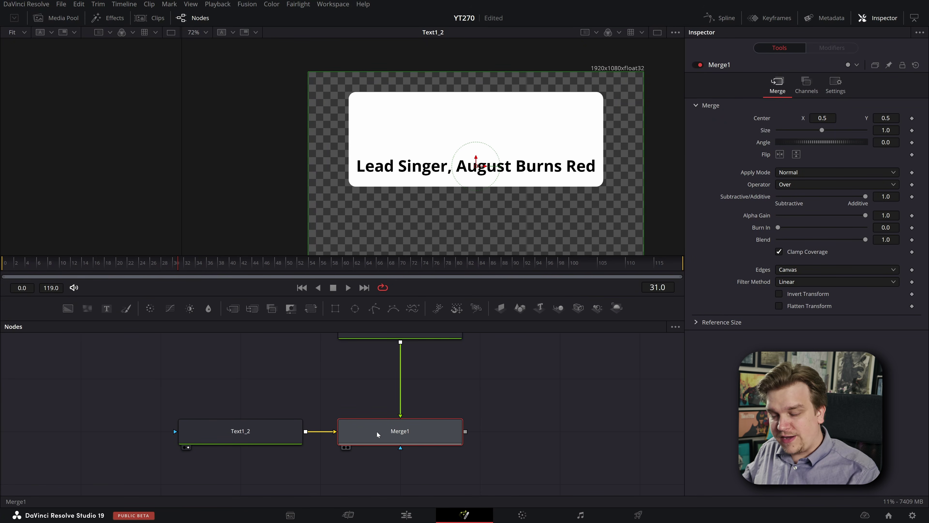
key("1")
scroll(529, 210, "up", 1)
Move the layout of Text1_2 down below the Text1_1 line and reduce its text size.
left_click(220, 441)
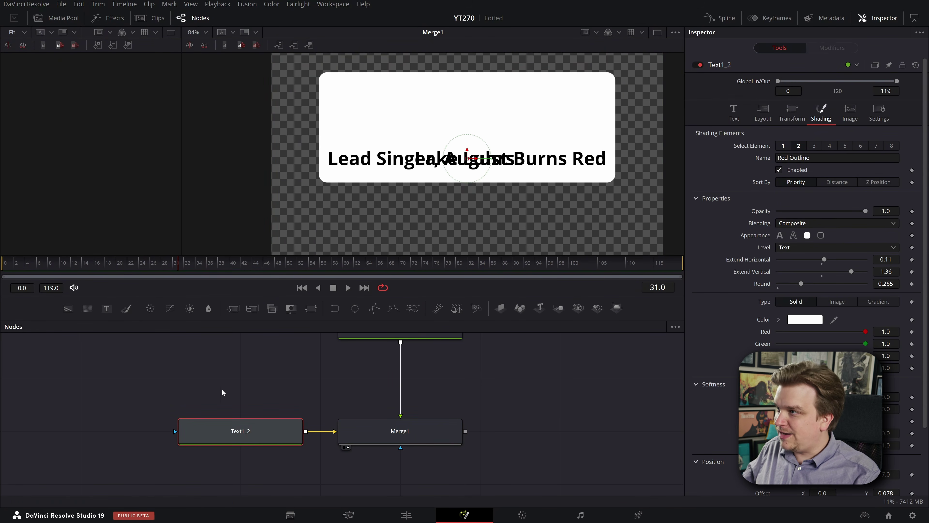
left_click(763, 111)
left_click_drag(887, 158, 834, 157)
left_click(734, 111)
left_click_drag(897, 253, 876, 250)
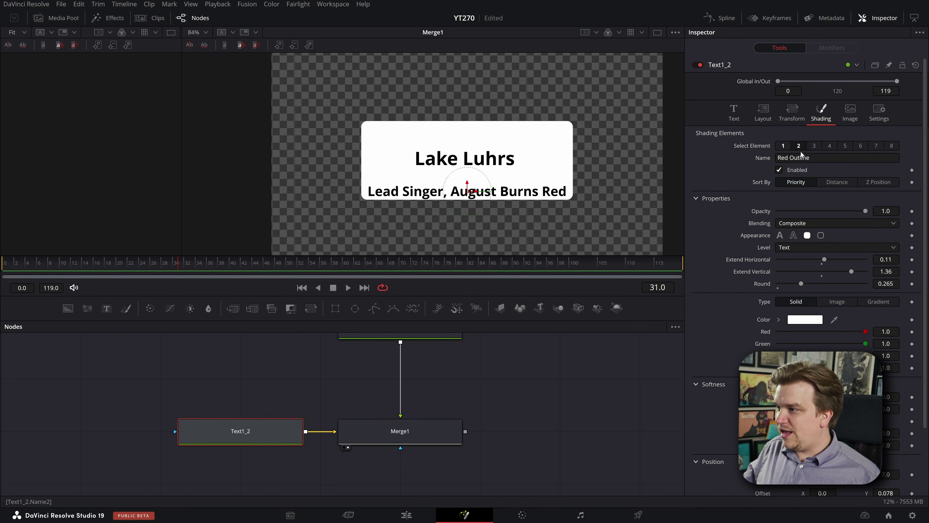
Set the Y offset of the white box on Text1_2 to 0.065 and raise the node's layout slightly.
left_click_drag(886, 494, 880, 493)
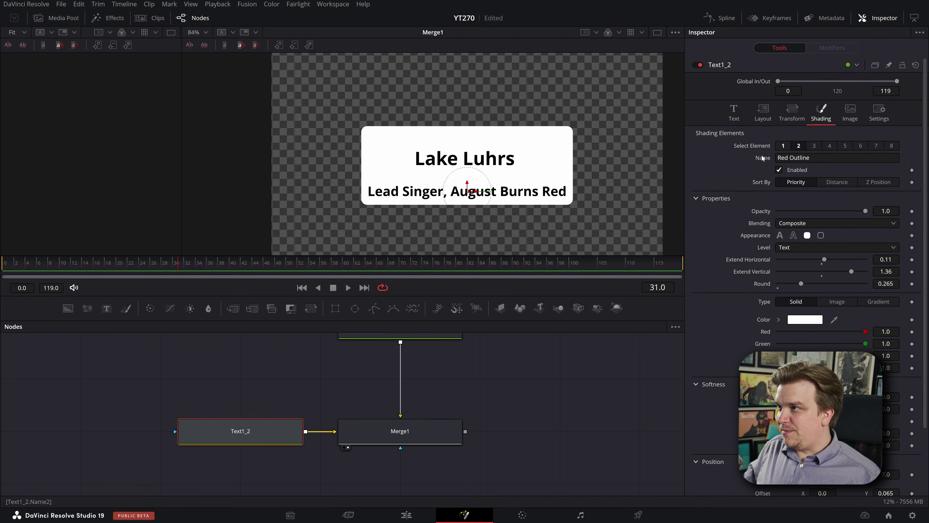
left_click(763, 112)
left_click_drag(889, 158, 899, 157)
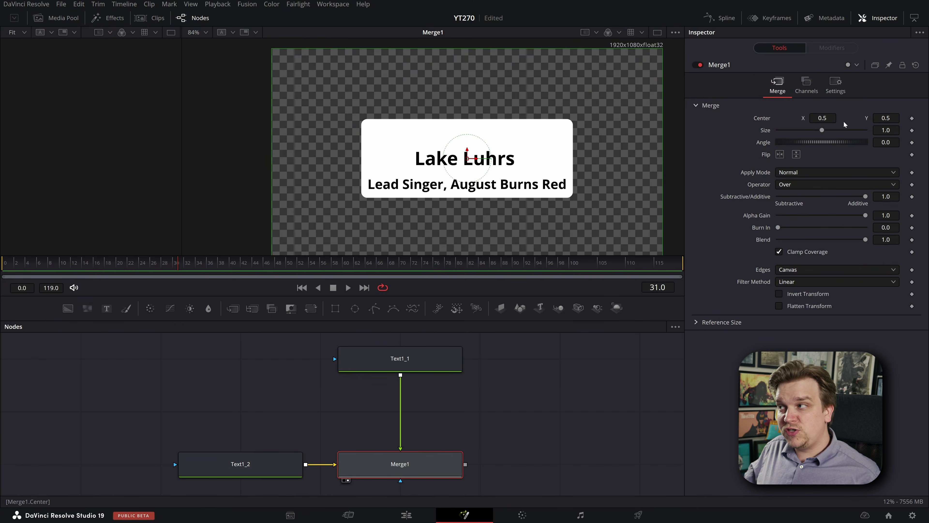
Try scaling Merge1 to 1.1, and instead enlarge the text of Text1_1 to size 0.1164.
left_click_drag(883, 132, 906, 132)
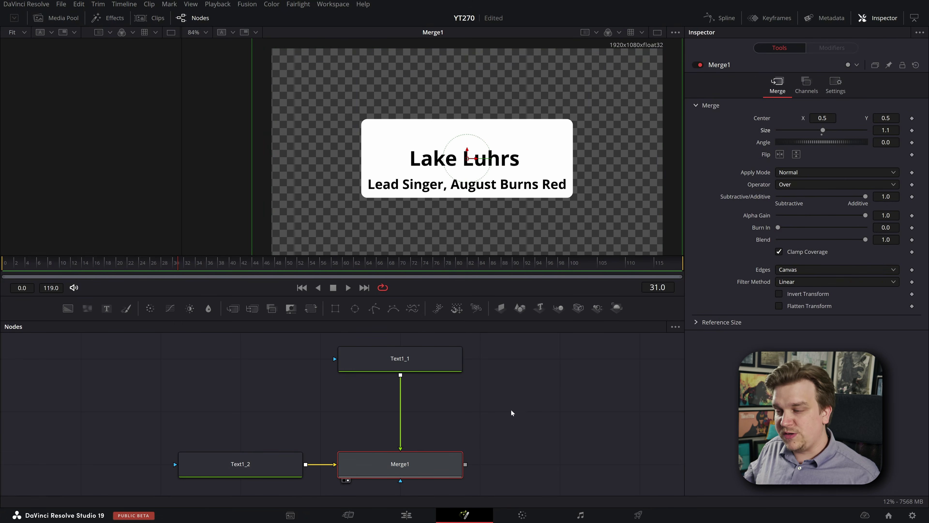
left_click(439, 358)
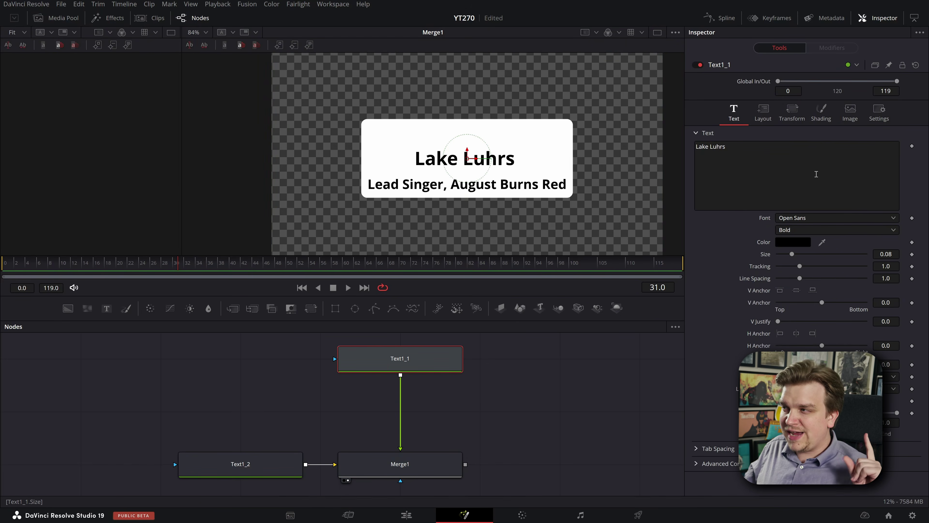
left_click_drag(886, 255, 895, 254)
Merge Text1 over Merge1, display Merge2, and raise the "Voice of" line to a center Y of about 0.61.
left_click_drag(473, 408, 270, 415)
scroll(266, 421, "down", 2)
left_click(263, 412)
left_click_drag(272, 360, 361, 439)
left_click_drag(369, 407, 366, 378)
scroll(366, 378, "up", 2)
left_click_drag(396, 416, 281, 454)
key("1")
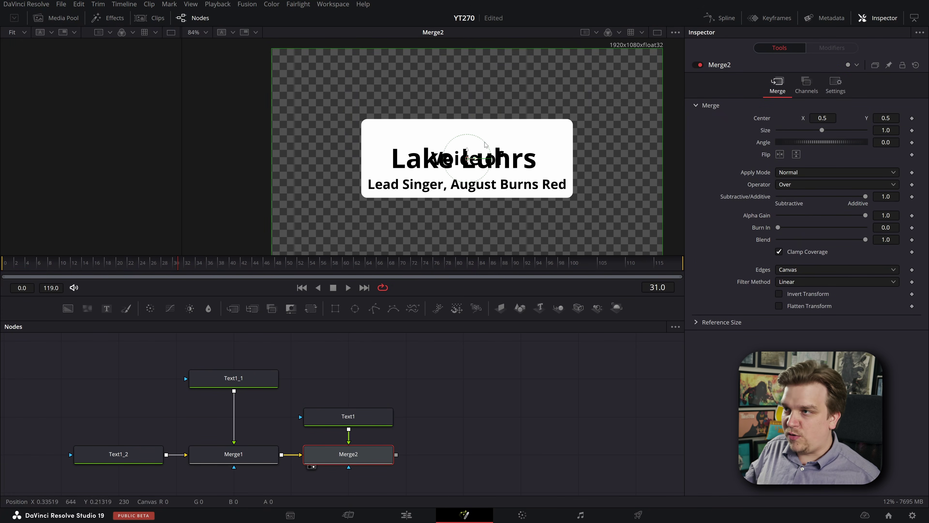
left_click_drag(472, 153, 471, 127)
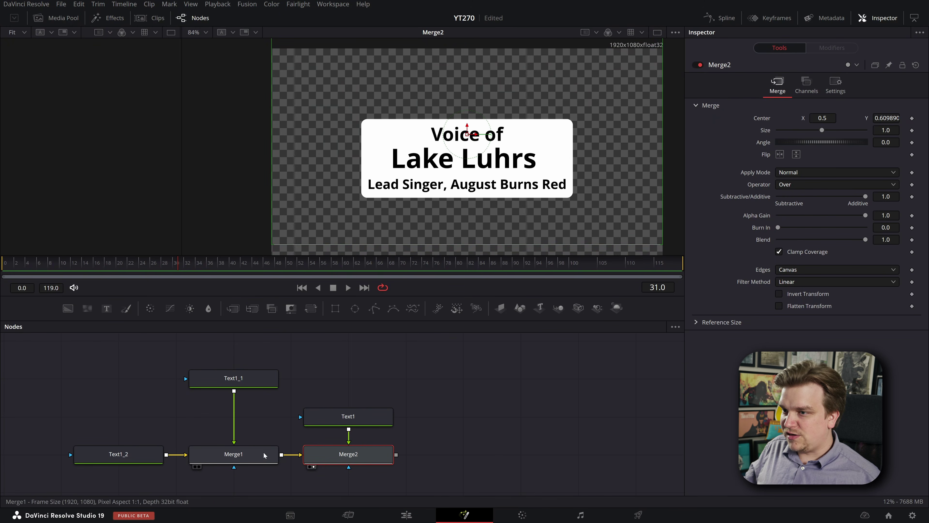
Remove the trailing space from the text of Text1_1 to center the name line.
left_click(250, 447)
left_click(367, 420)
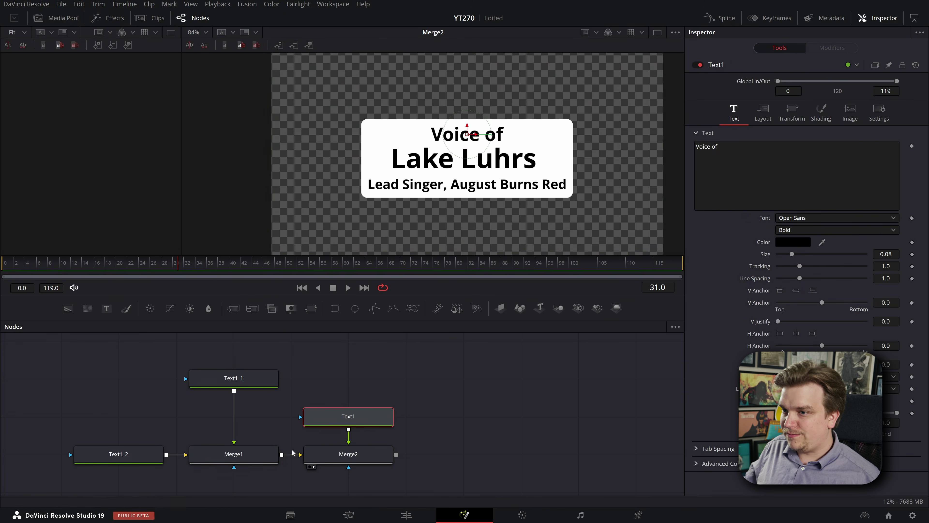
left_click(260, 452)
left_click(263, 379)
left_click(782, 182)
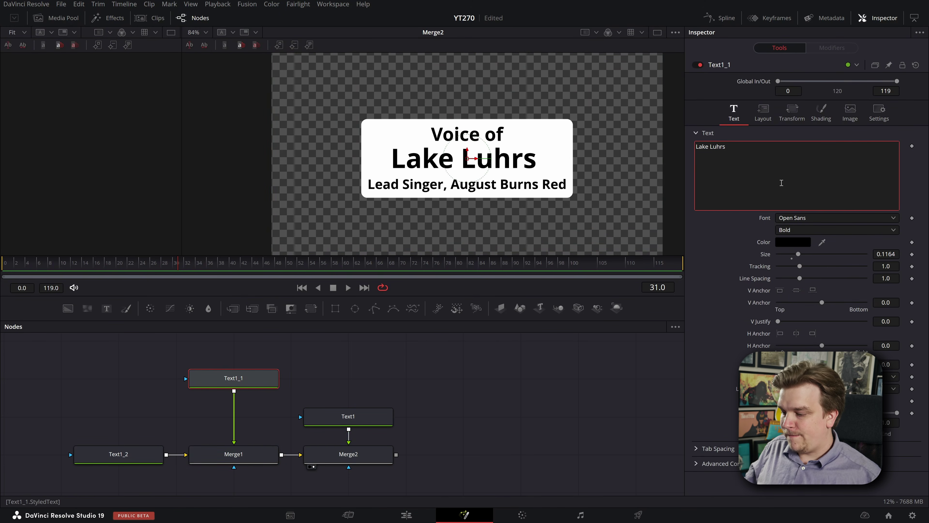
key("BackSpace")
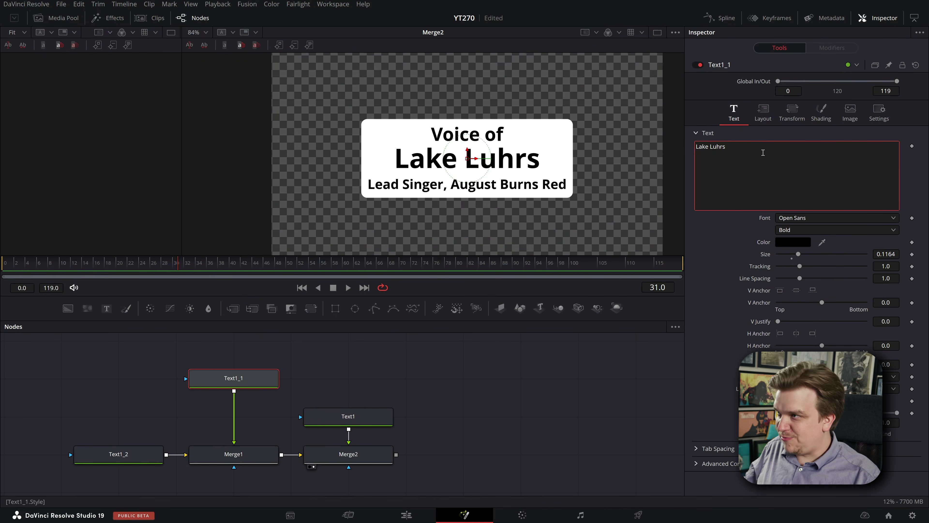
left_click(517, 393)
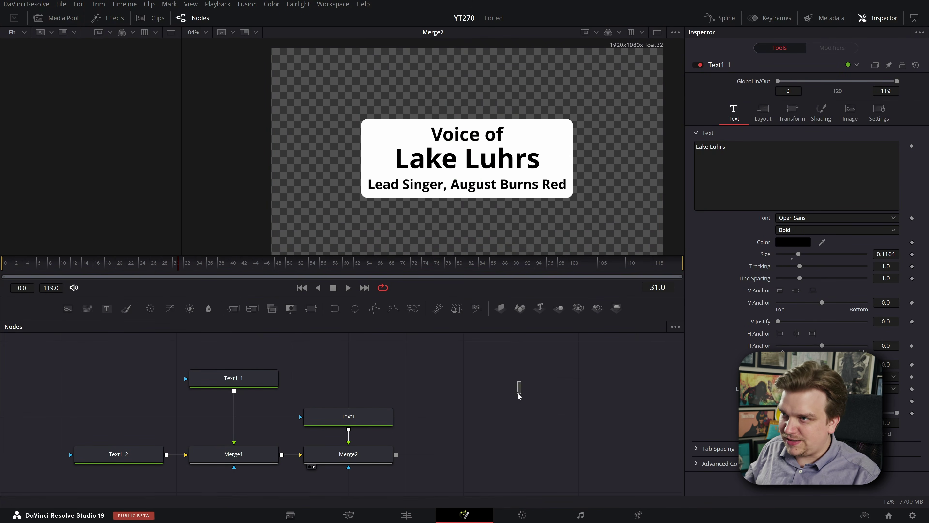
scroll(448, 383, "up", 1)
scroll(445, 388, "down", 2)
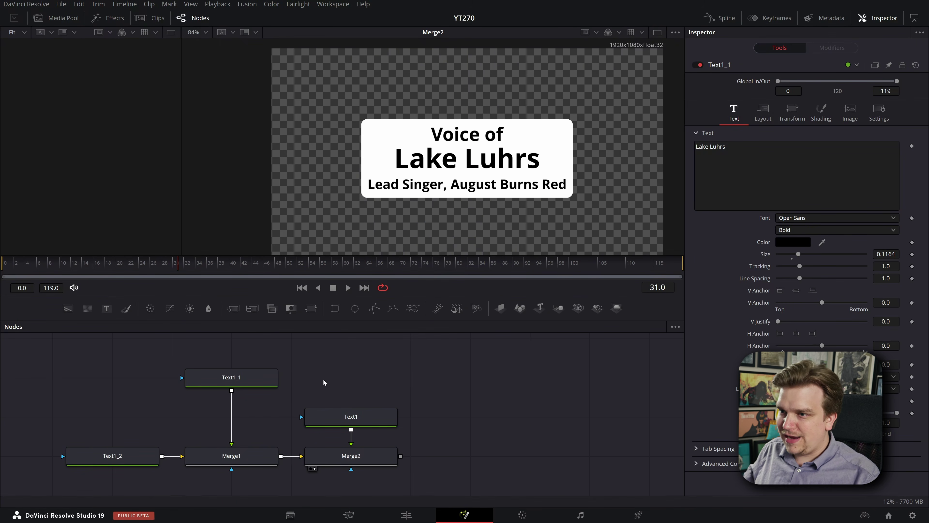
Reduce the text size of Text1 to 0.0633 and save the project.
left_click(357, 414)
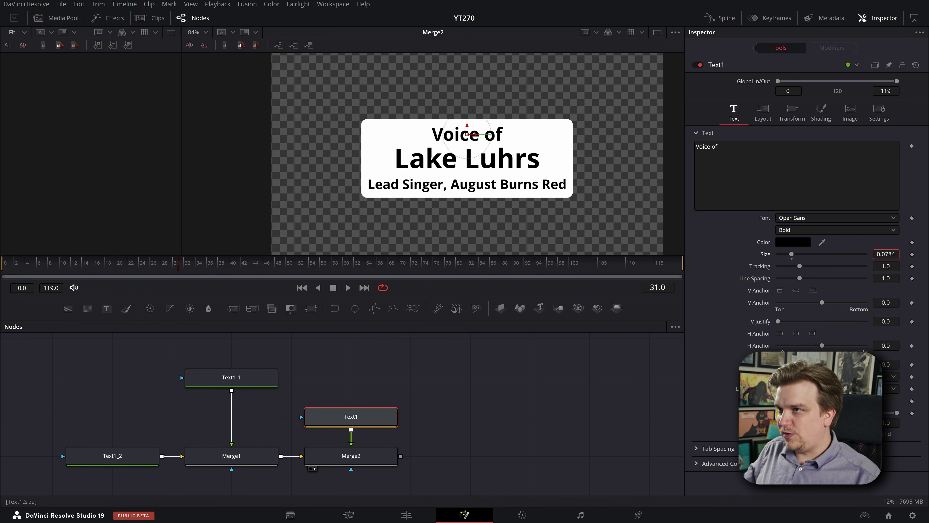
left_click_drag(787, 254, 790, 254)
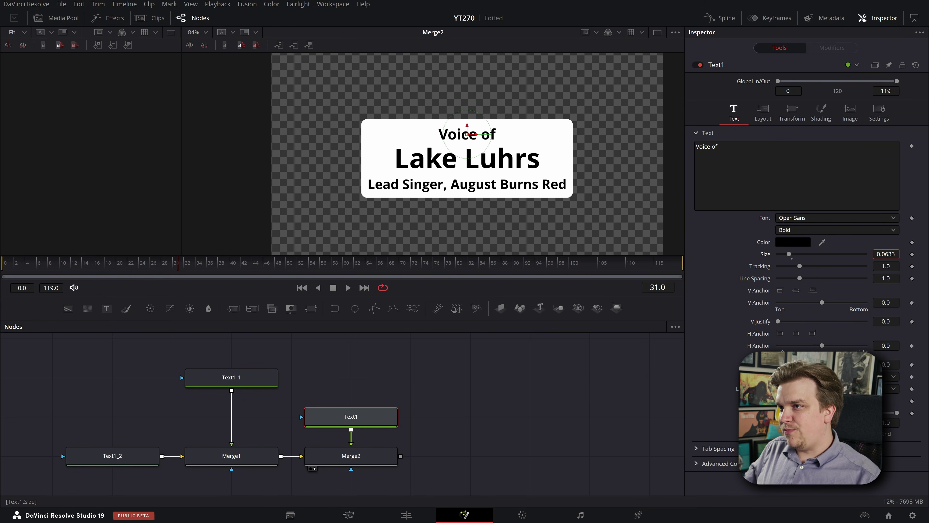
key("ctrl+s")
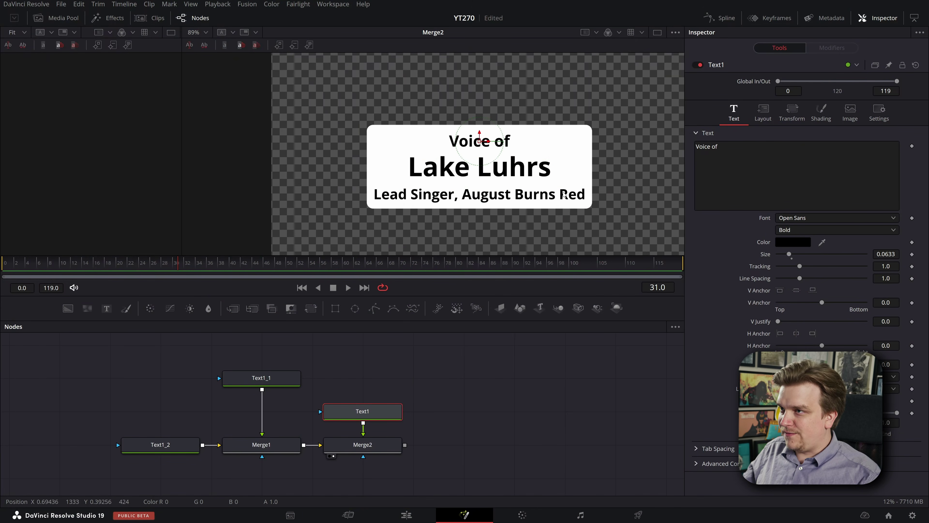
Display Text1 by itself and enable its shading element 2 with a filled background box as its appearance.
scroll(563, 194, "up", 3)
left_click_drag(550, 170, 562, 187)
left_click(821, 113)
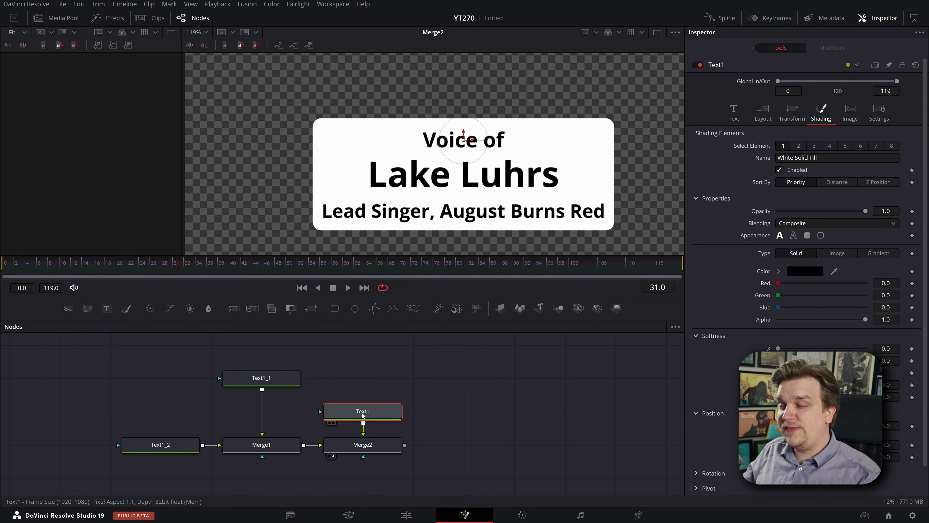
key("1")
scroll(554, 203, "up", 5)
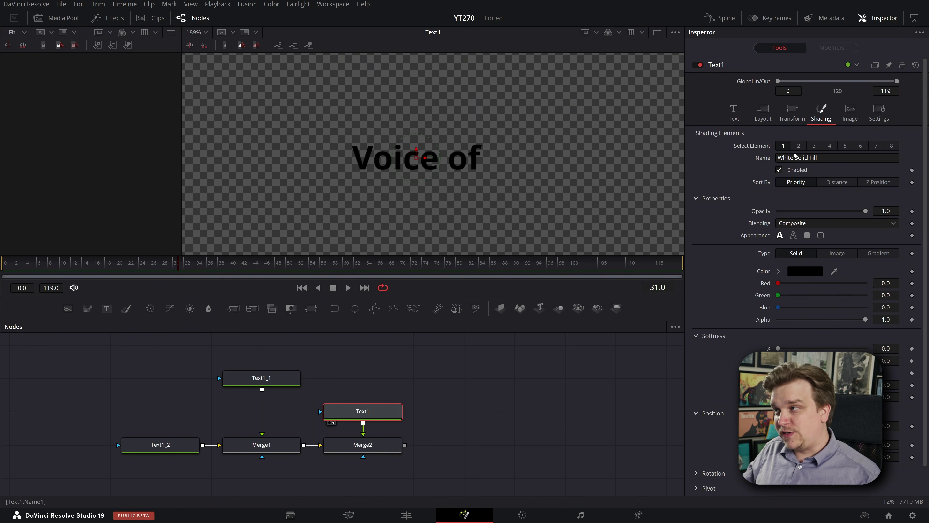
left_click(798, 146)
left_click(790, 171)
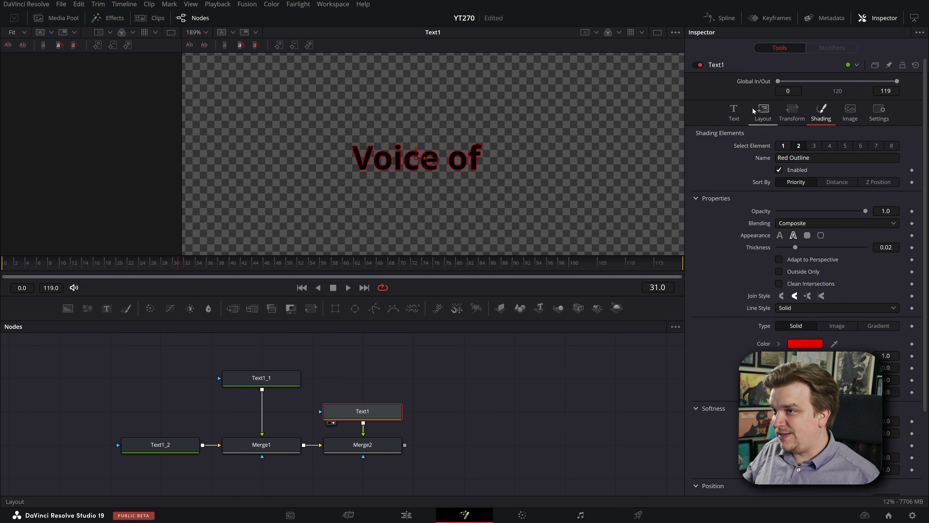
left_click(807, 236)
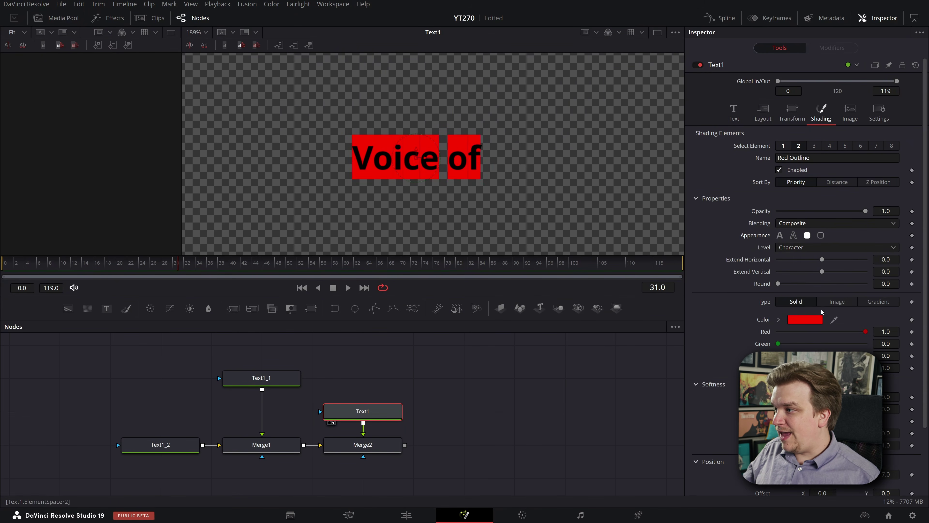
Make the background box white with green and blue at 1, its level Text, and its horizontal extension 0.125.
type("1")
key("Tab")
type("1")
key("Tab")
left_click(815, 247)
left_click(804, 259)
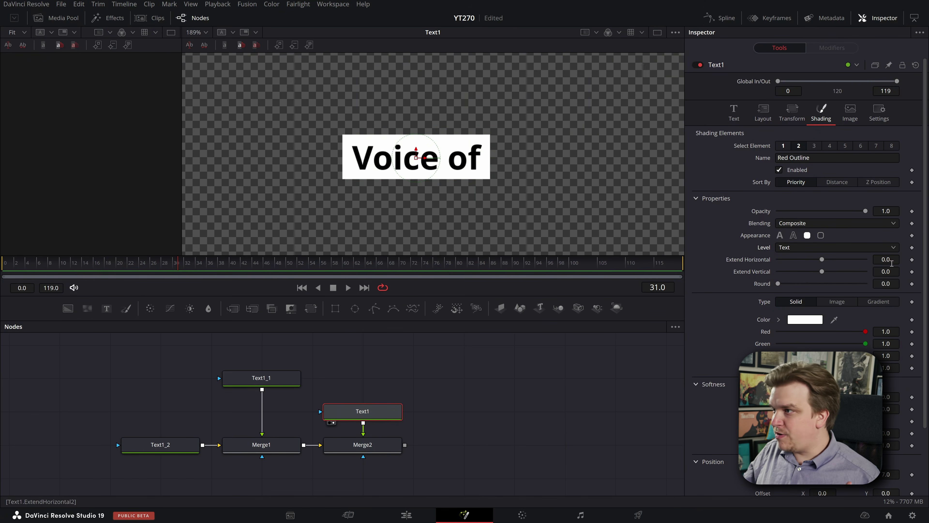
left_click_drag(891, 262, 927, 263)
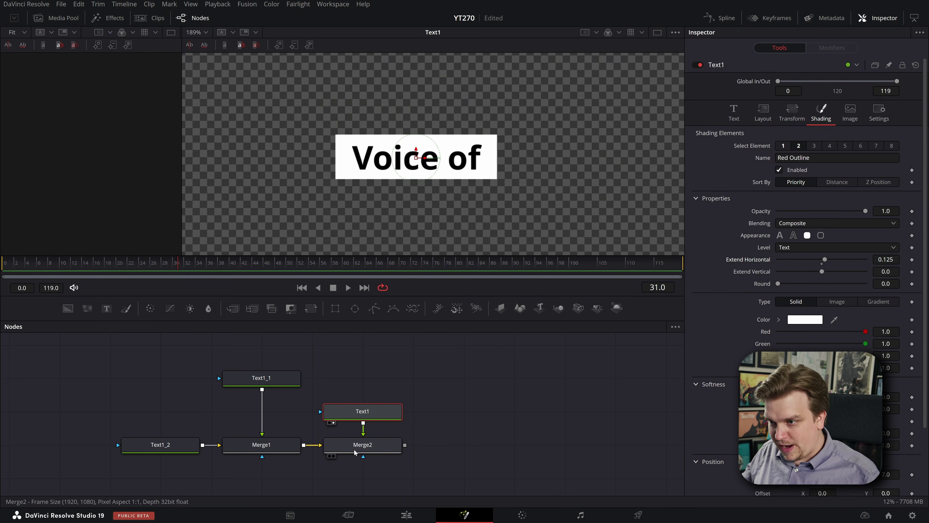
Display Merge2 again and enable shading element 3, Black Shadow, on Text1.
left_click(360, 448)
key("2")
left_click(362, 412)
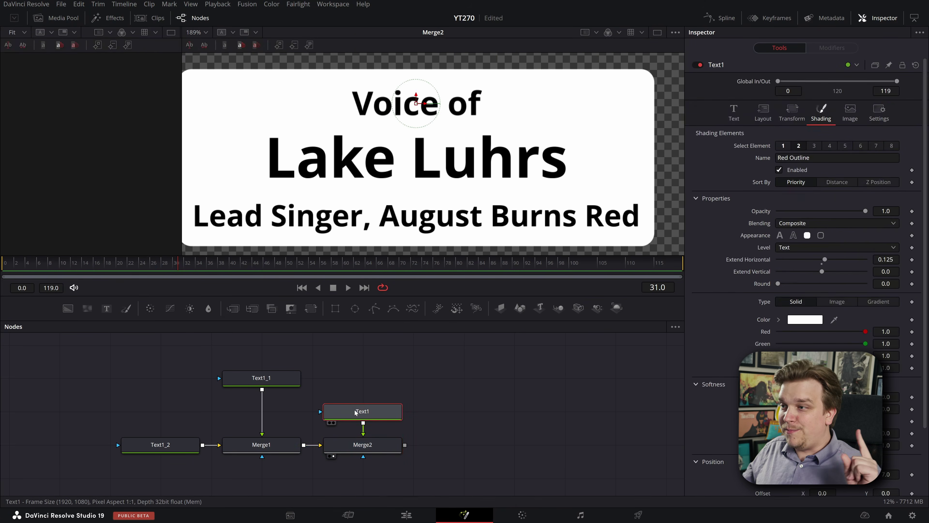
left_click(816, 146)
left_click(780, 170)
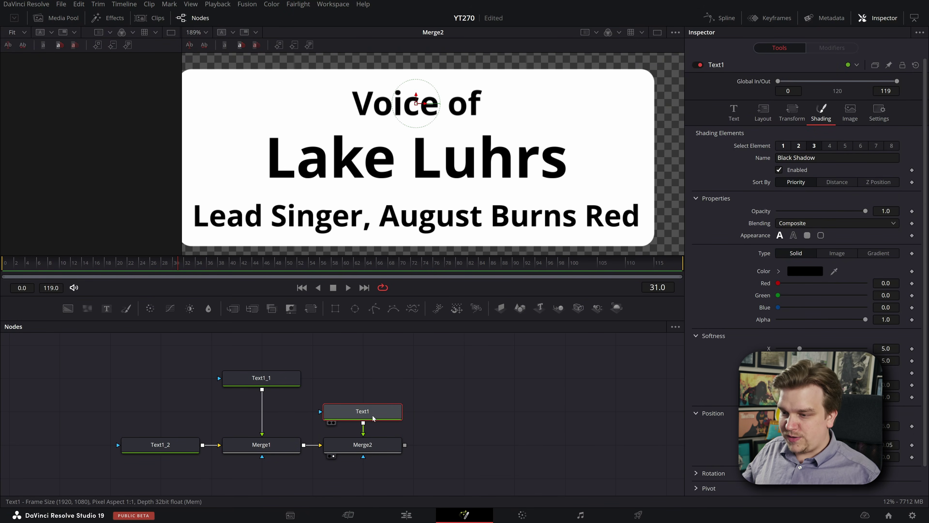
Display Text1 by itself and raise the Black Shadow element's priority to 7.0.
key("1")
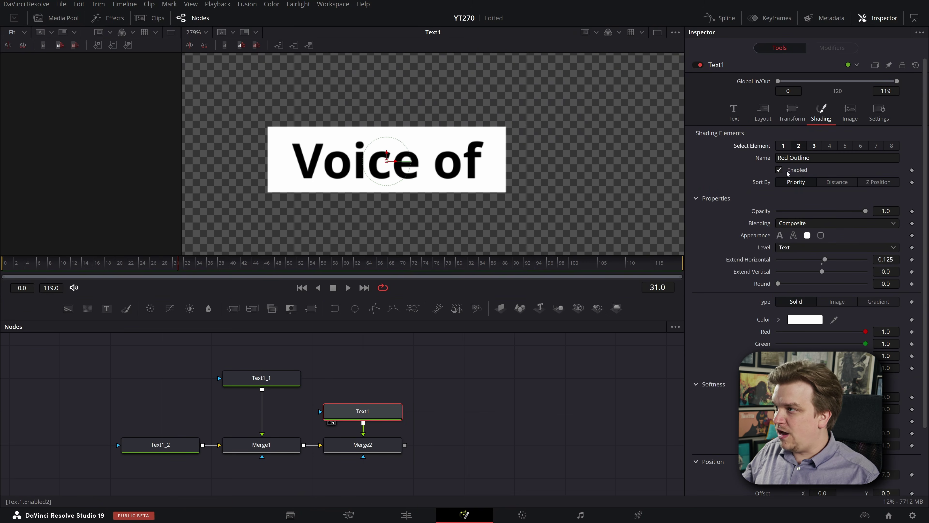
left_click(798, 145)
scroll(458, 194, "up", 3)
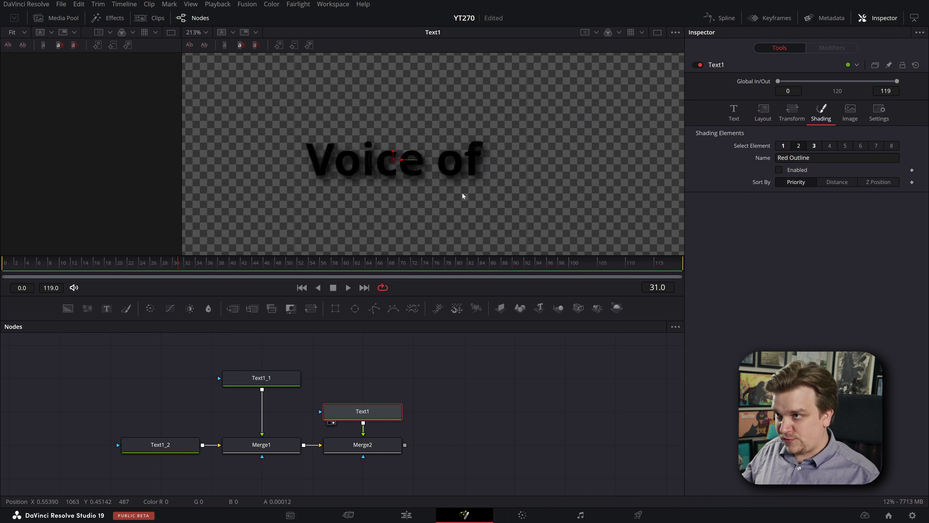
left_click(815, 146)
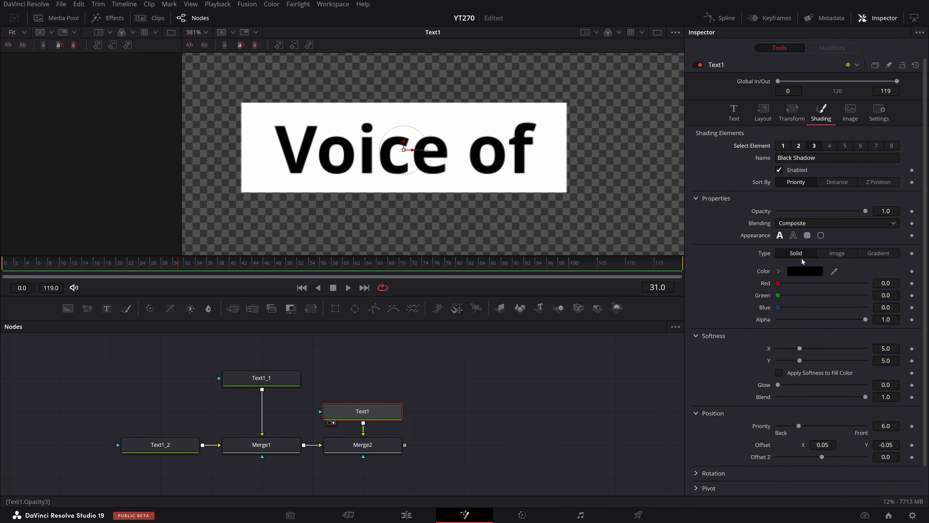
scroll(764, 309, "down", 2)
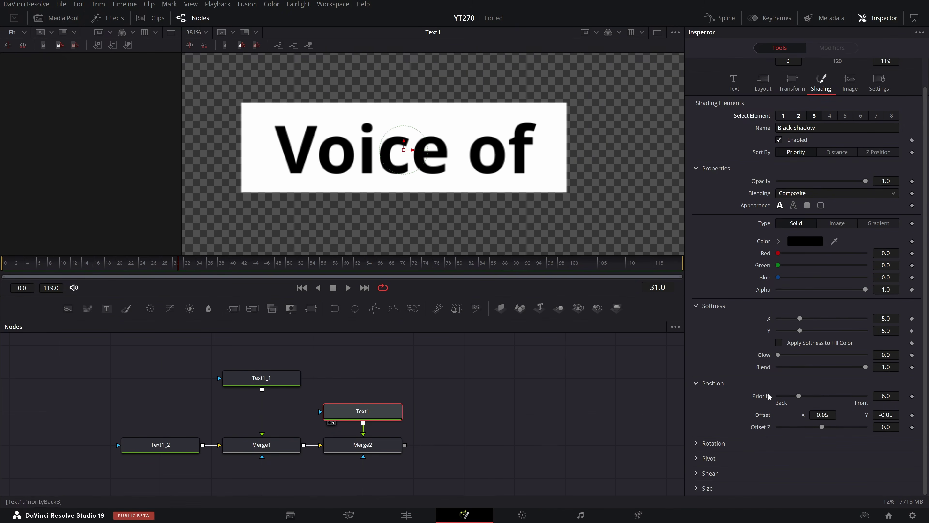
left_click_drag(885, 398, 889, 398)
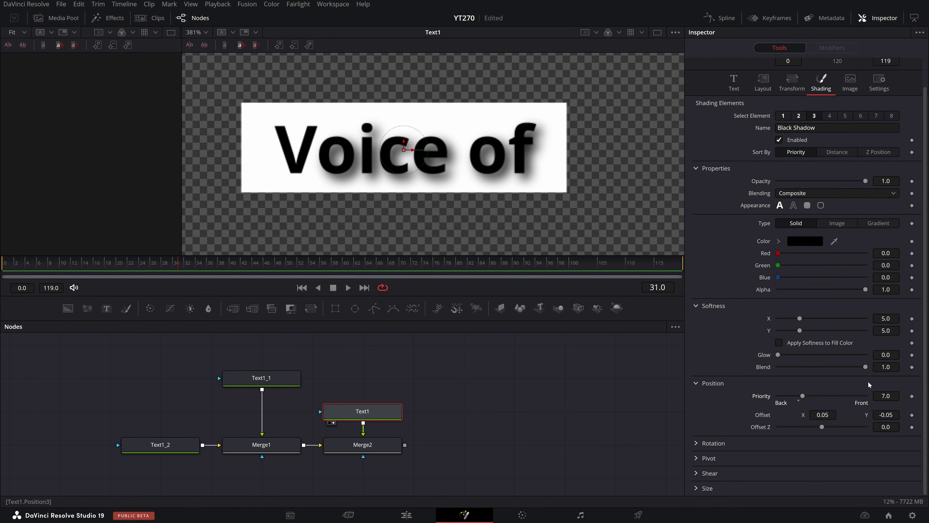
Set the Black Shadow element's X and Y softness to 0 and turn it into a filled box at Text level.
left_click_drag(800, 321, 713, 335)
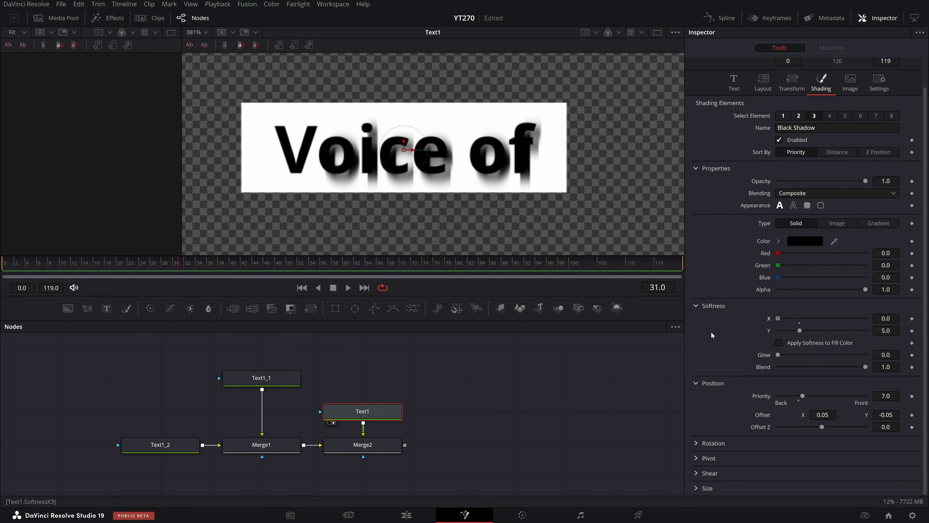
left_click_drag(799, 330, 673, 331)
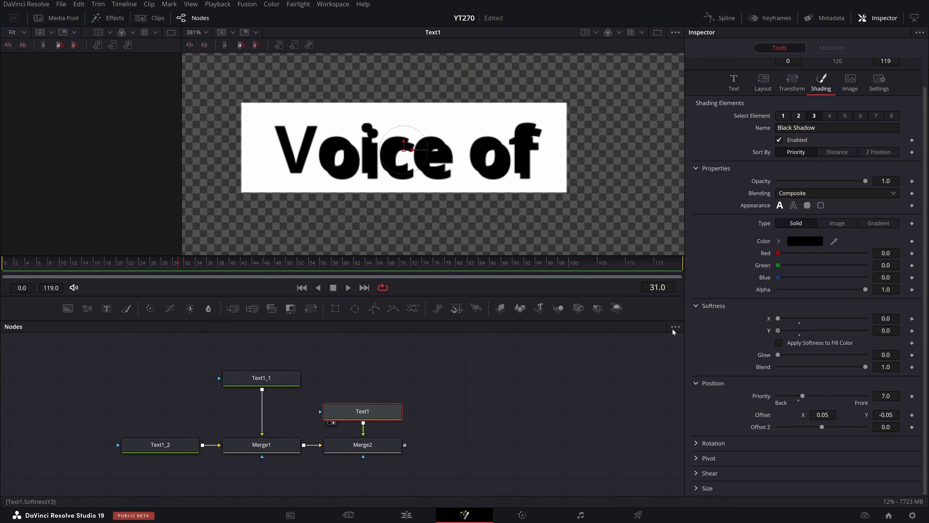
left_click(807, 206)
left_click(797, 217)
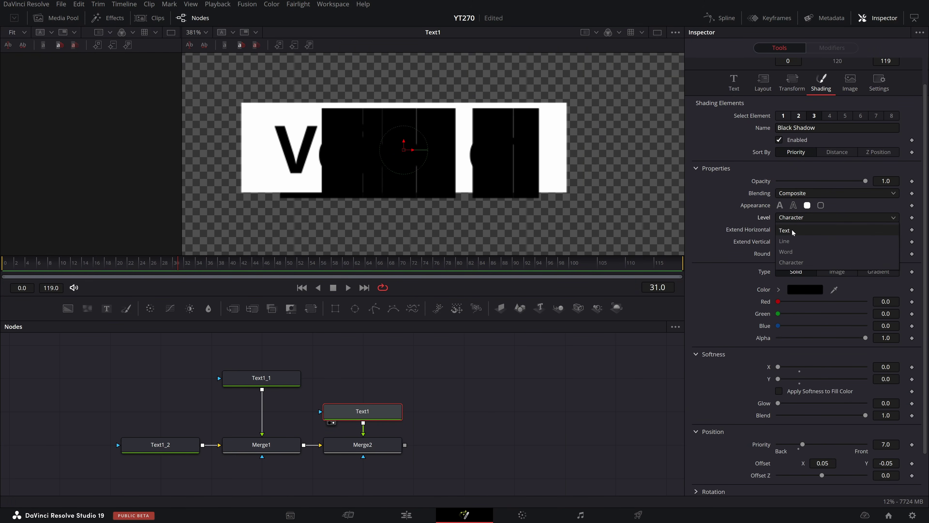
left_click(792, 230)
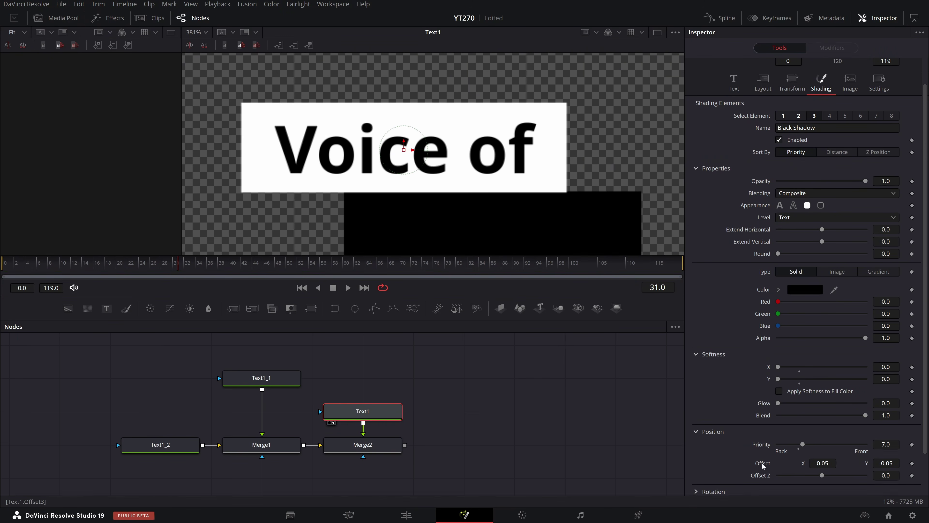
Set the black box's X and Y offsets to 0 and raise its priority to about 8.01.
type("0")
key("Tab")
type("0")
key("Tab")
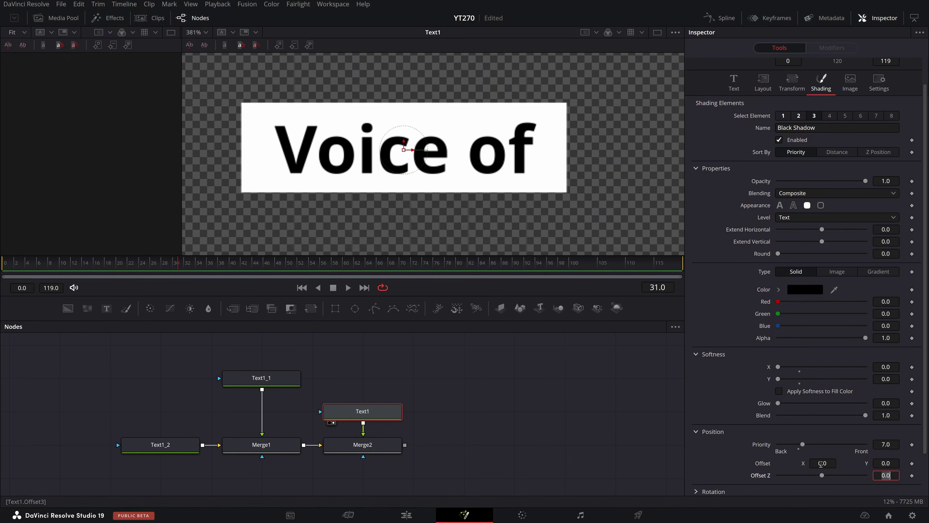
left_click_drag(802, 445, 807, 445)
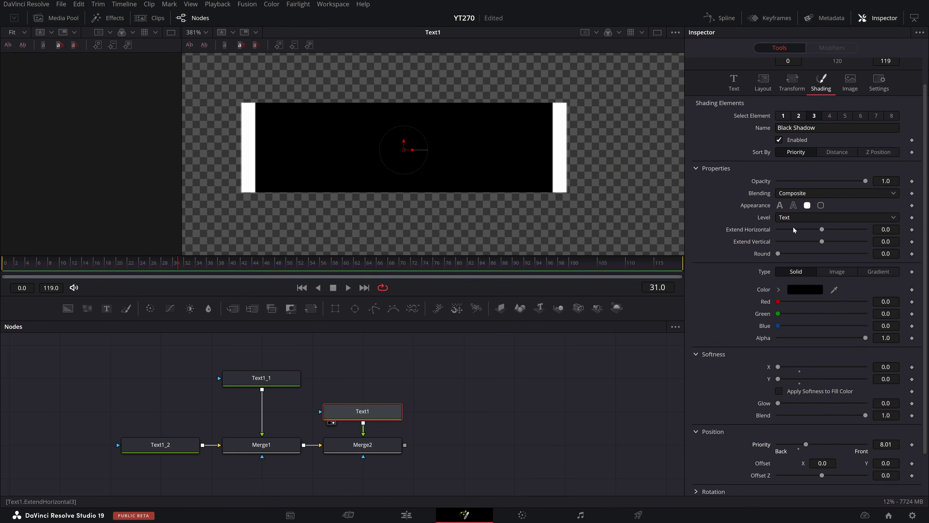
Flatten the black box into a long line with a vertical extension of -0.364 and a horizontal extension of 2.0.
left_click_drag(886, 242, 780, 240)
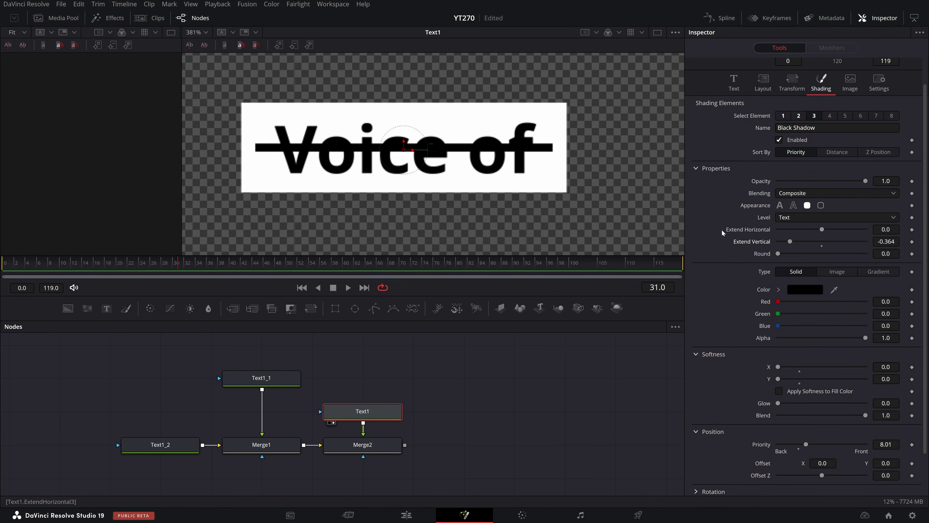
left_click_drag(834, 233, 867, 230)
scroll(487, 185, "down", 5)
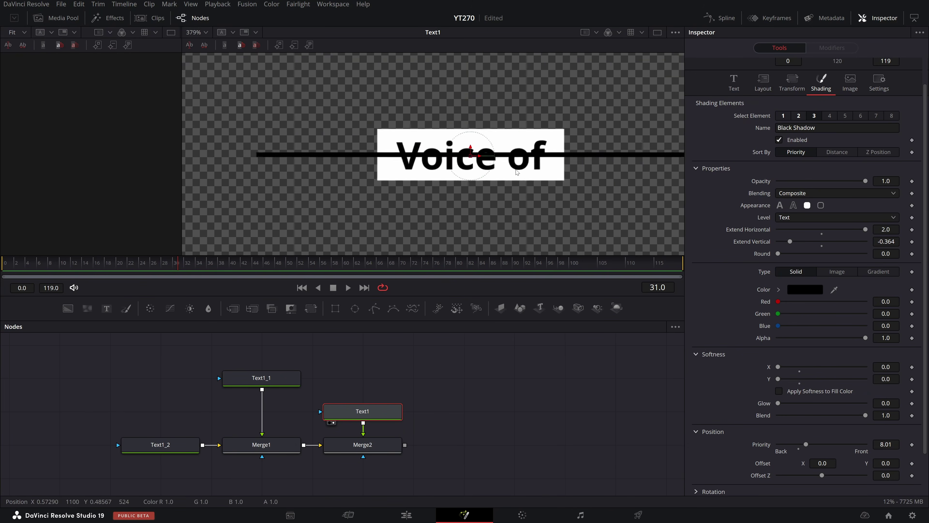
scroll(487, 185, "up", 3)
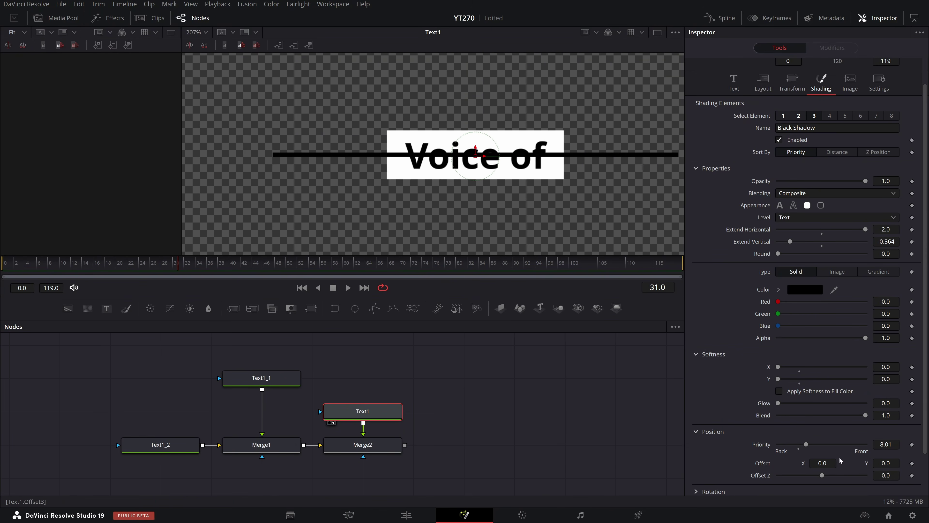
Lower the black line's priority so it sits behind the white box, and display the combined title from Merge2.
left_click_drag(890, 444, 879, 444)
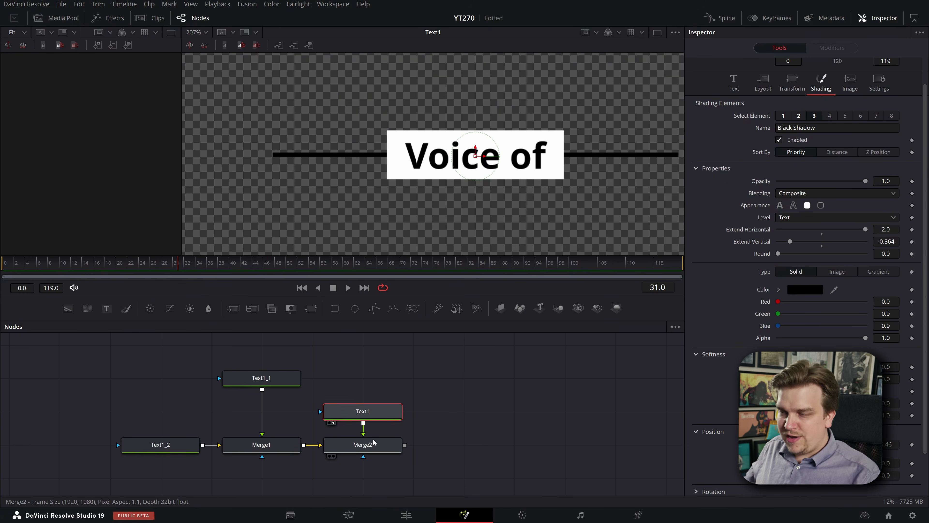
left_click(361, 446)
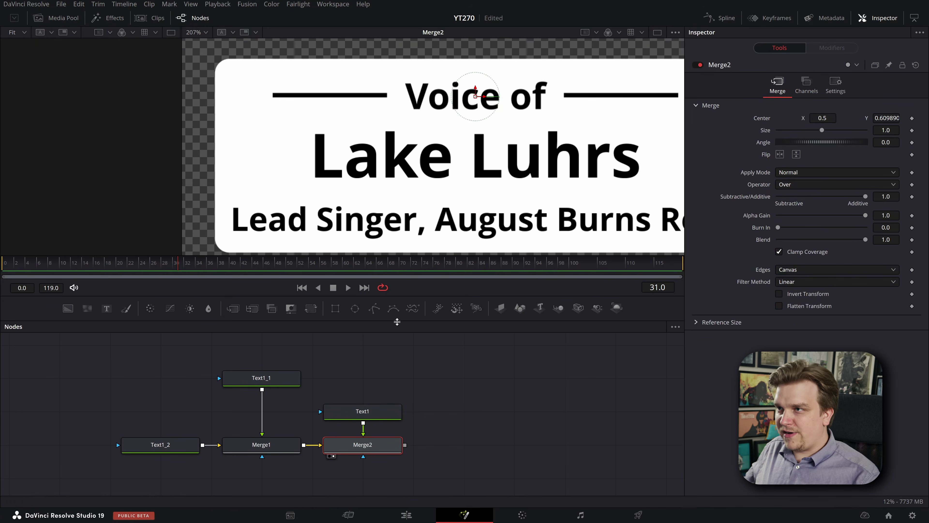
scroll(505, 163, "down", 5)
scroll(505, 165, "up", 5)
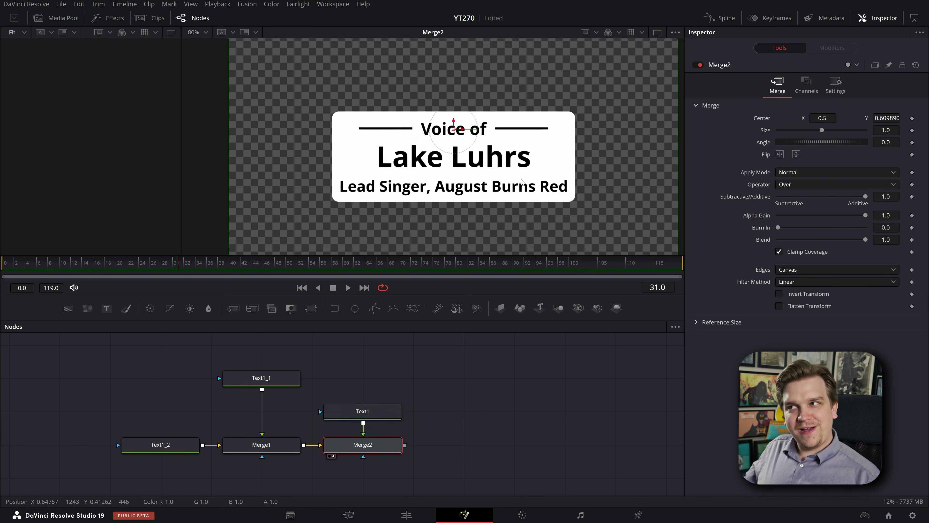
scroll(506, 170, "down", 3)
scroll(506, 167, "up", 1)
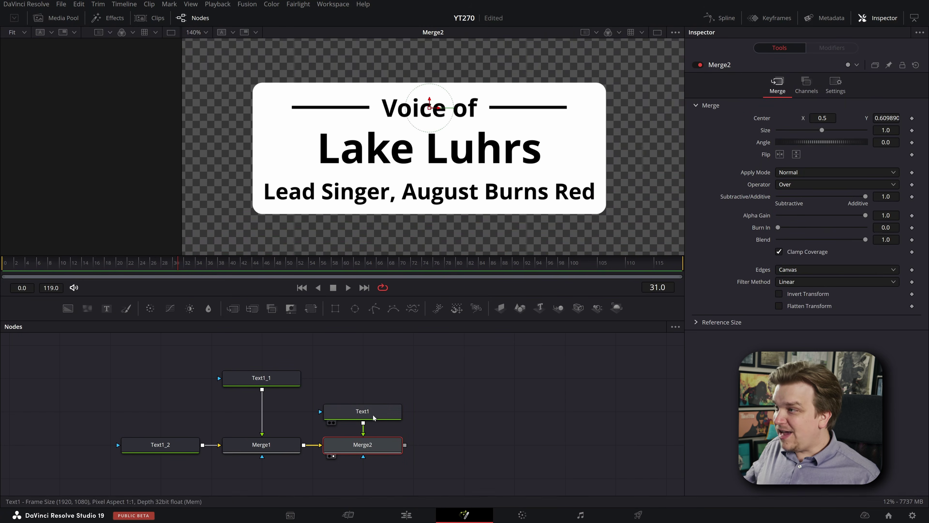
Try replacing the text of Text1 with "here is" to test how the side lines adapt.
left_click(362, 411)
left_click(734, 112)
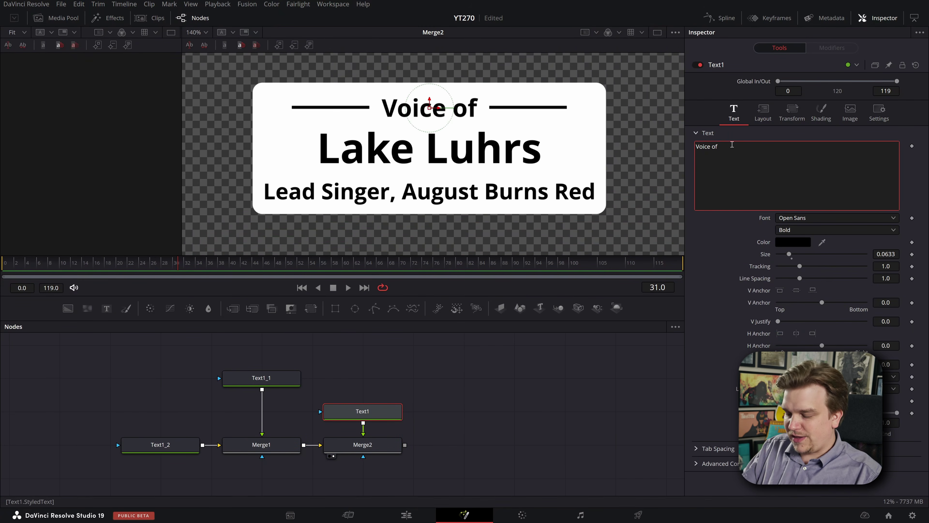
left_click_drag(682, 139, 667, 140)
type("here is")
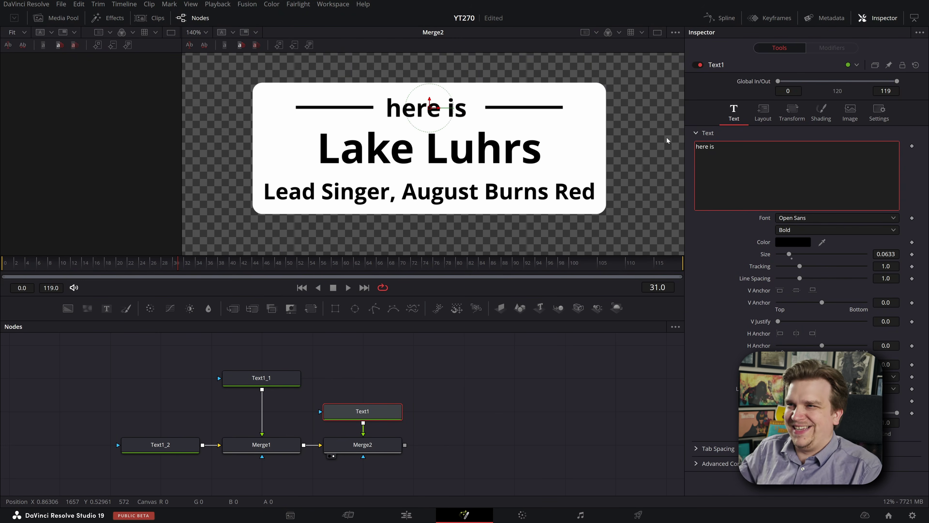
key("BackSpace")
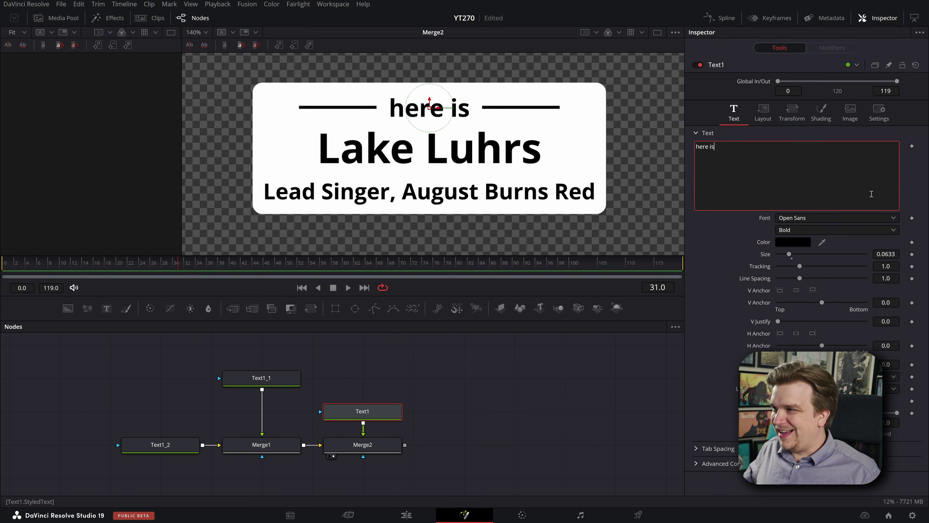
Clear the text of Text1 and try the longer sample text "hekiksdfsdf".
key("BackSpace")
key("BackSpace")
key("BackSpace")
key("BackSpace")
key("BackSpace")
key("BackSpace")
key("BackSpace")
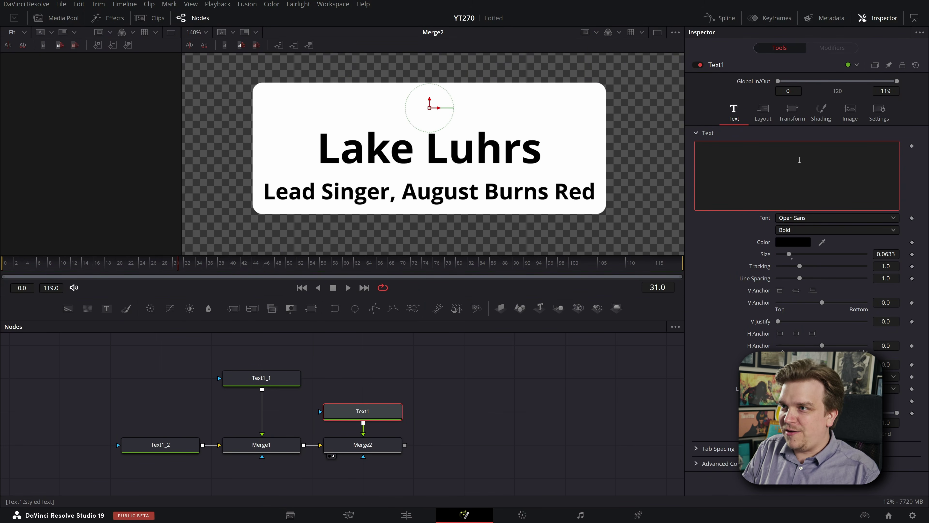
type("hekiksdfsdf")
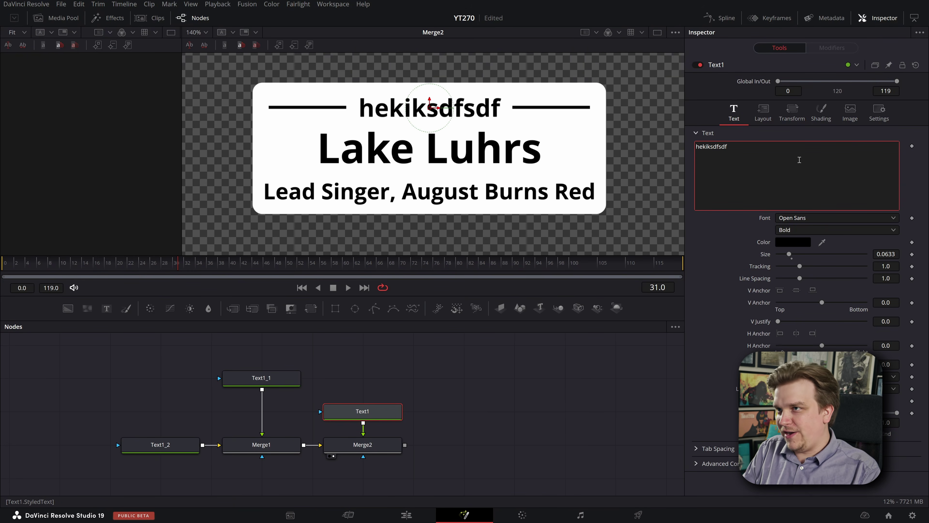
Restore the text of Text1 to "Voice of".
key("BackSpace")
key("BackSpace")
key("BackSpace")
key("BackSpace")
key("BackSpace")
key("BackSpace")
key("BackSpace")
key("BackSpace")
key("BackSpace")
key("BackSpace")
key("BackSpace")
type("Voice of")
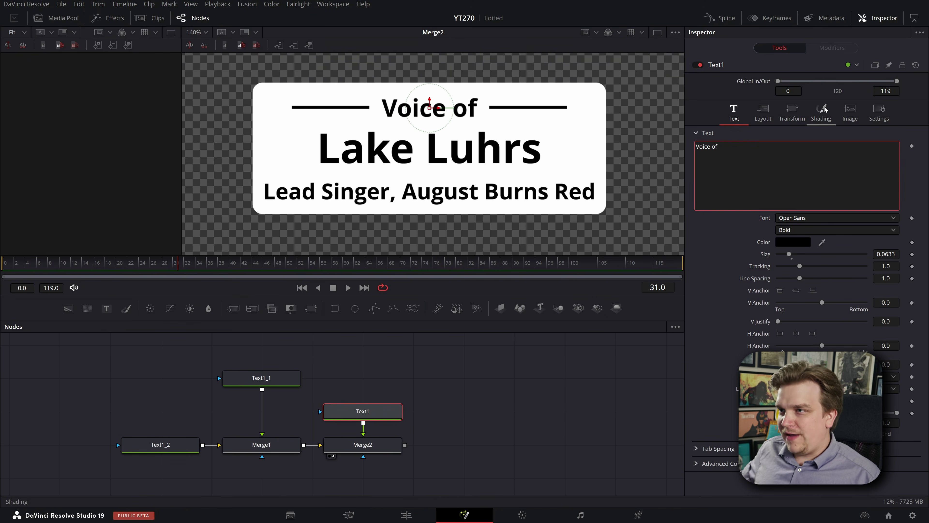
Reduce the size of the "Voice of" text in Text1 to 0.0465.
middle_click(508, 110)
scroll(496, 164, "down", 3)
left_click(471, 362)
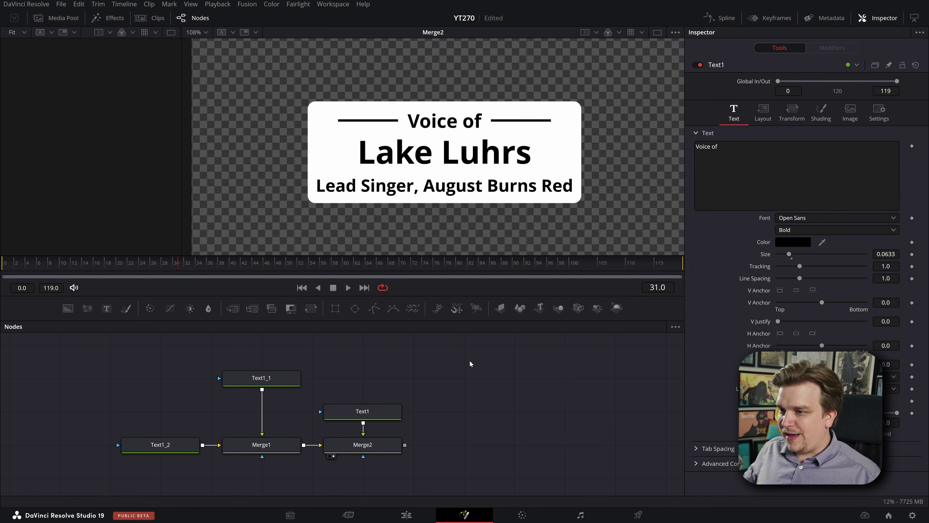
left_click(362, 444)
scroll(479, 414, "down", 1)
scroll(469, 203, "down", 1)
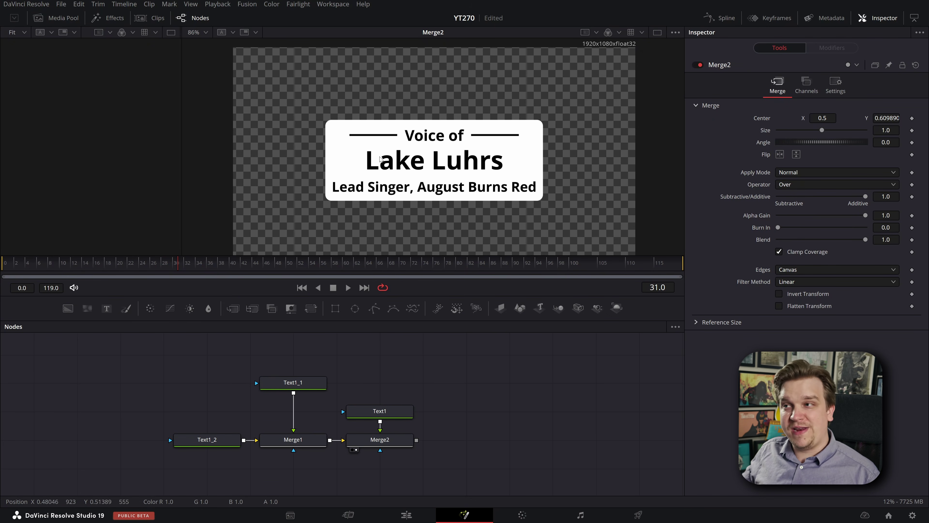
left_click(380, 415)
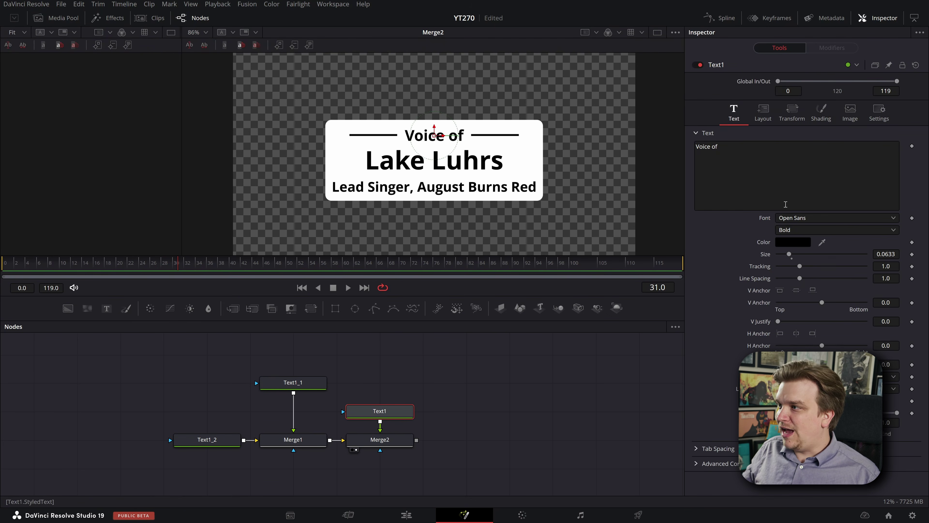
left_click_drag(886, 254, 873, 254)
Raise Extend Horizontal of Text1's black line element to 4, and reduce it to 3.11 to fit inside the white box.
left_click(821, 112)
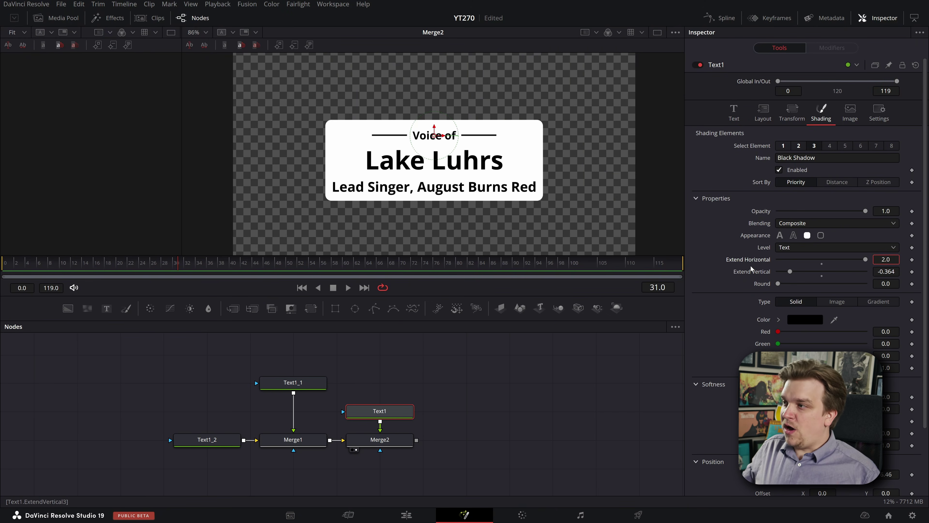
left_click_drag(862, 262, 815, 270)
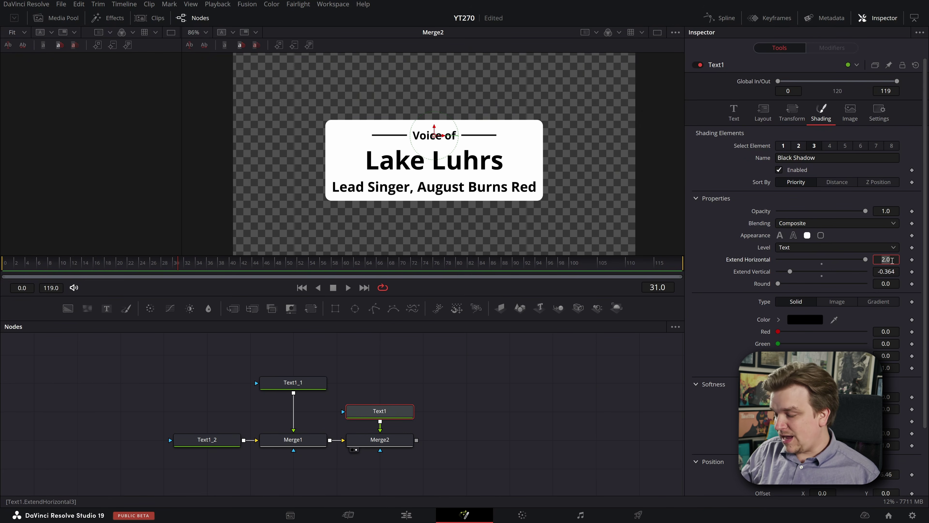
type("4")
key("Tab")
left_click(714, 309)
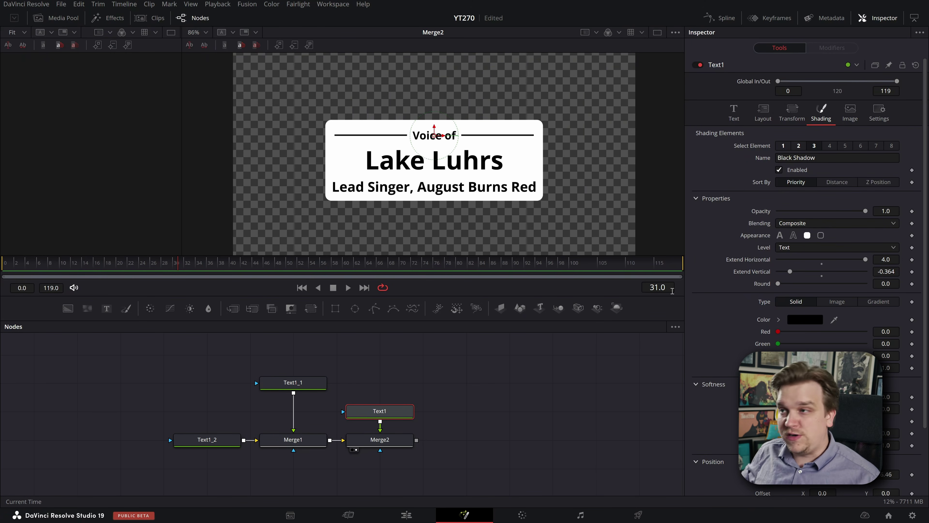
mouse_move(866, 259)
left_mouse_down()
mouse_move(846, 260)
mouse_move(859, 262)
left_mouse_up()
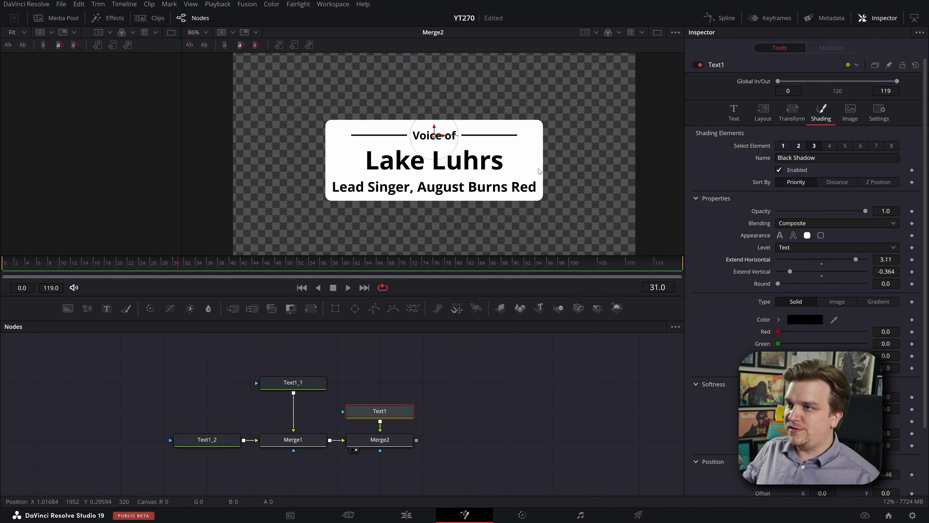
Move the Text1_1 name slightly up towards "Voice of" and reduce its size to about 0.095.
scroll(534, 170, "down", 6)
scroll(543, 204, "up", 3)
scroll(601, 194, "up", 3)
left_click_drag(507, 180, 575, 261)
scroll(553, 248, "down", 1)
scroll(545, 251, "up", 1)
left_click(293, 382)
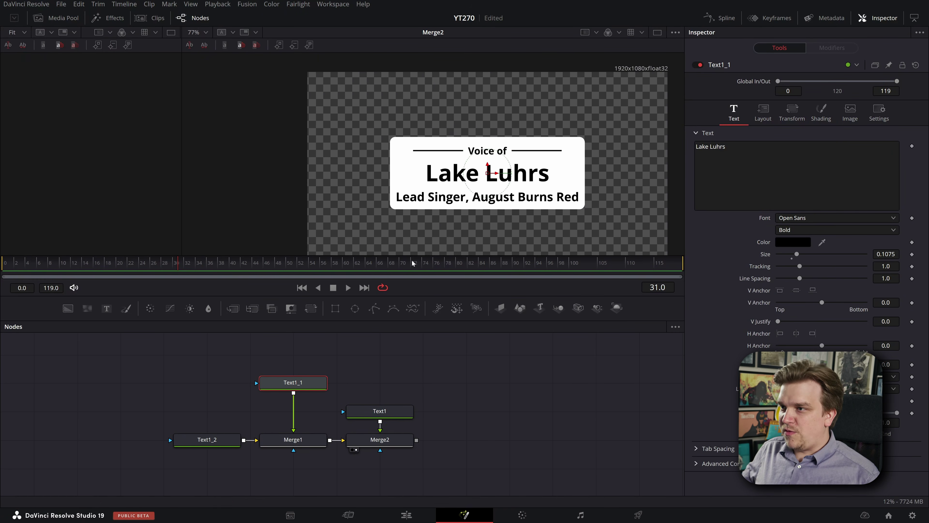
left_click_drag(488, 165, 488, 161)
left_click_drag(878, 254, 867, 254)
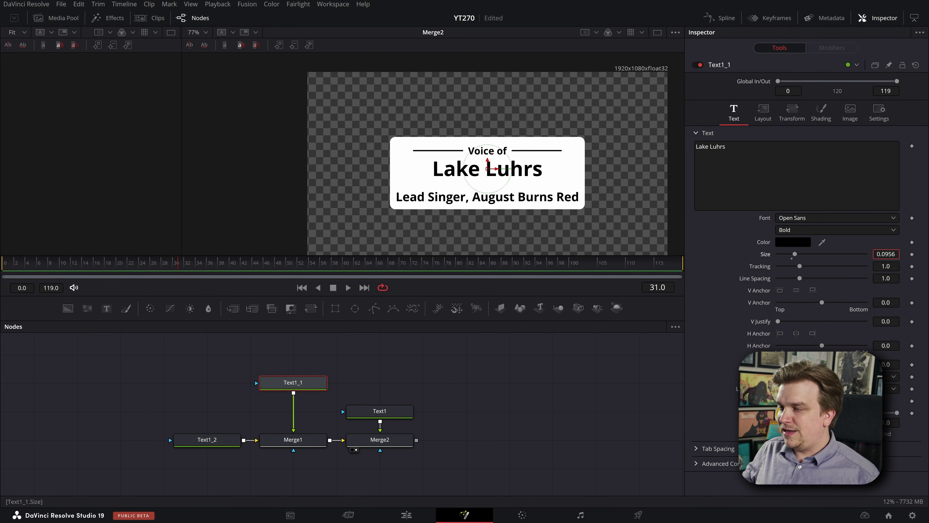
Move the Text1_2 subtitle up closer to the name and reduce its text size to 0.0462.
left_click(223, 441)
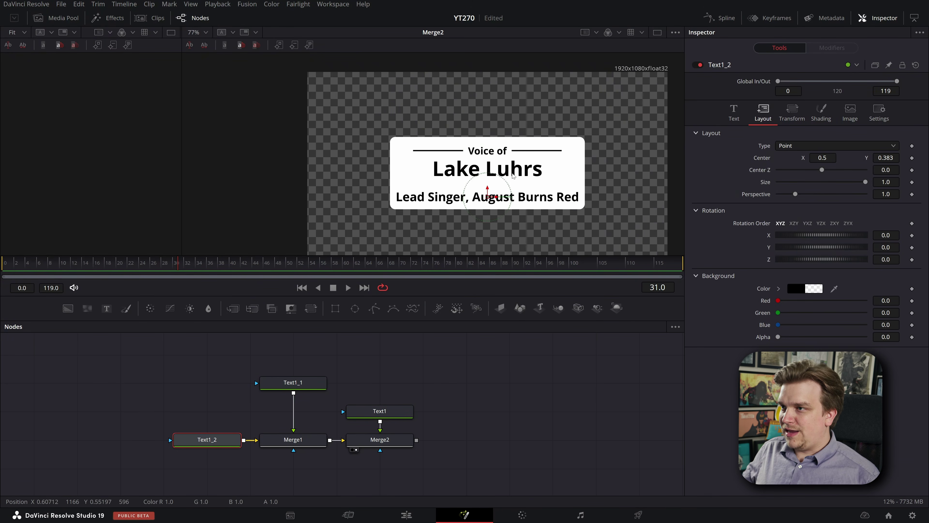
left_click_drag(484, 189, 483, 184)
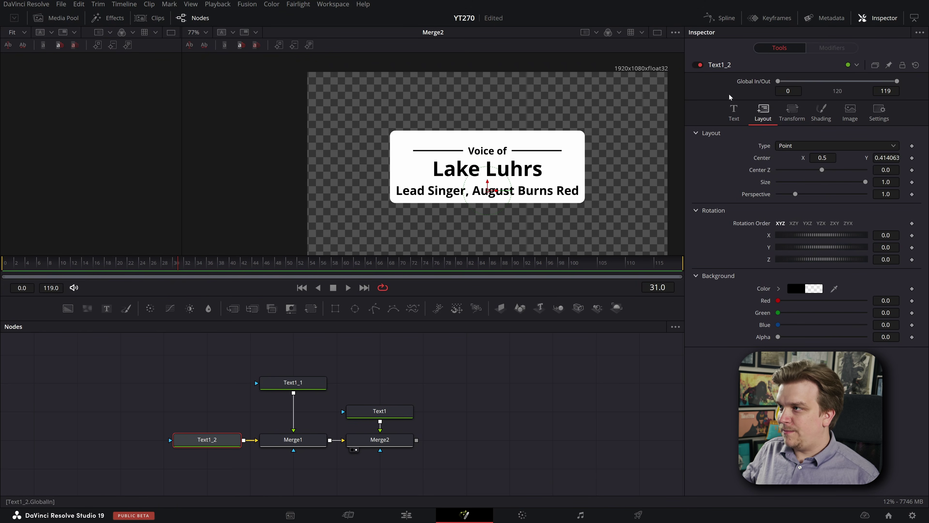
left_click(734, 111)
left_click_drag(888, 253, 876, 253)
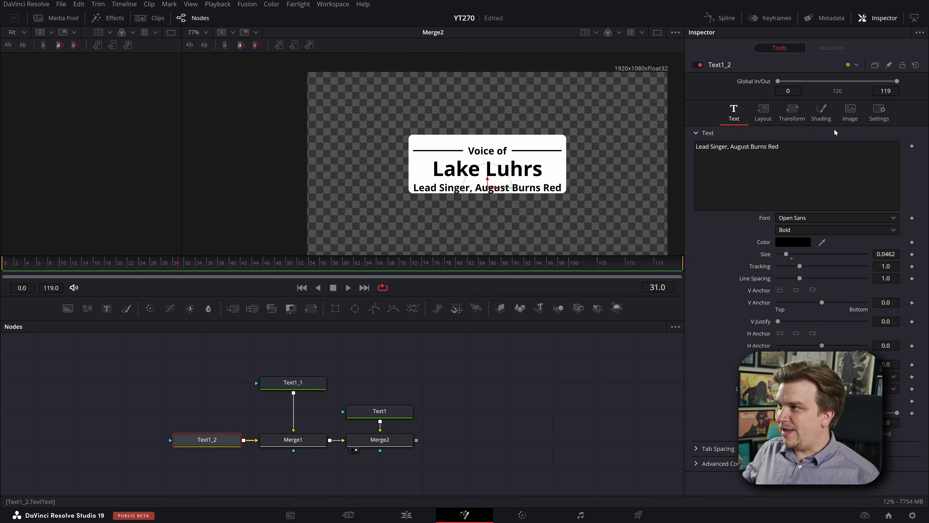
Set the Text1_2 white box's vertical offset to 0.051, Extend Horizontal to 0.798 and Extend Vertical to 1.45.
left_click(821, 111)
scroll(828, 198, "down", 3)
left_click_drag(888, 417, 886, 412)
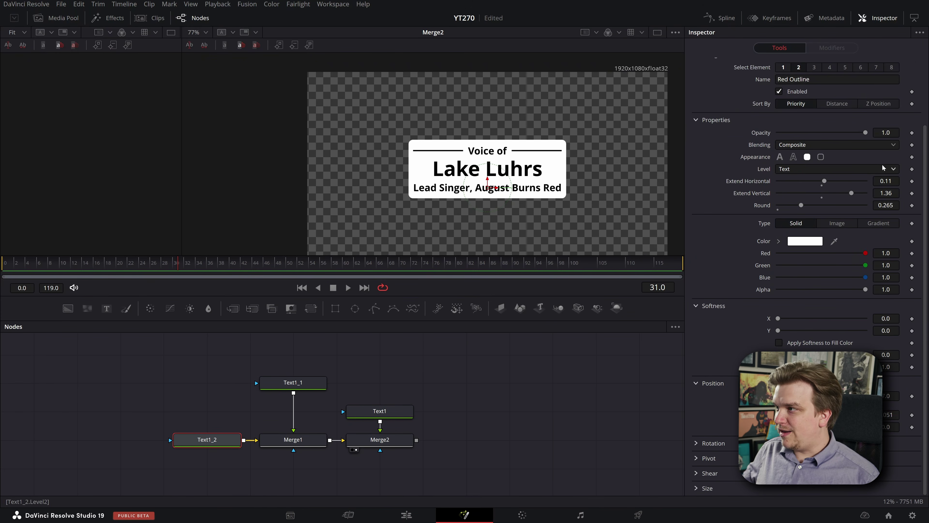
mouse_move(886, 181)
left_mouse_down()
mouse_move(907, 181)
mouse_move(889, 194)
left_mouse_up()
left_click(454, 406)
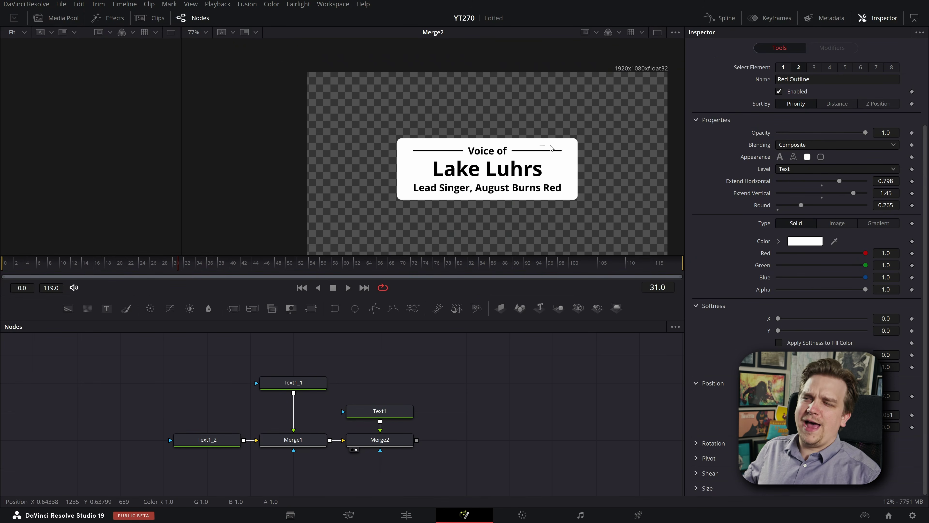
Try out other fonts and font styles for the name in Text1_1.
scroll(545, 147, "up", 2)
left_click(319, 382)
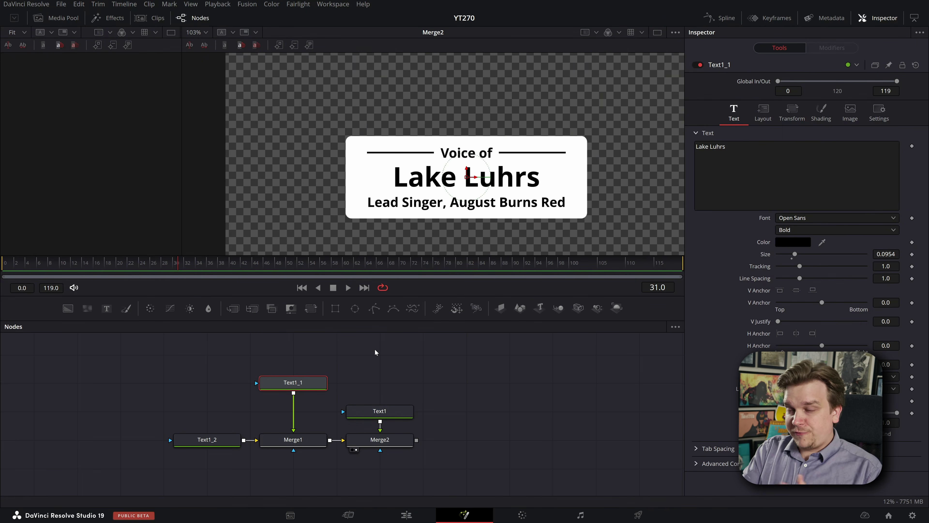
left_click(850, 213)
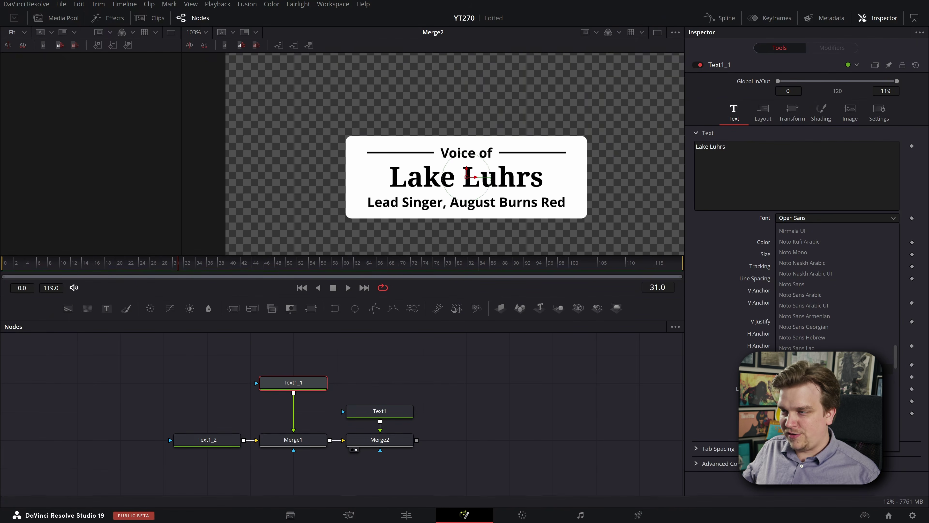
left_click(482, 357)
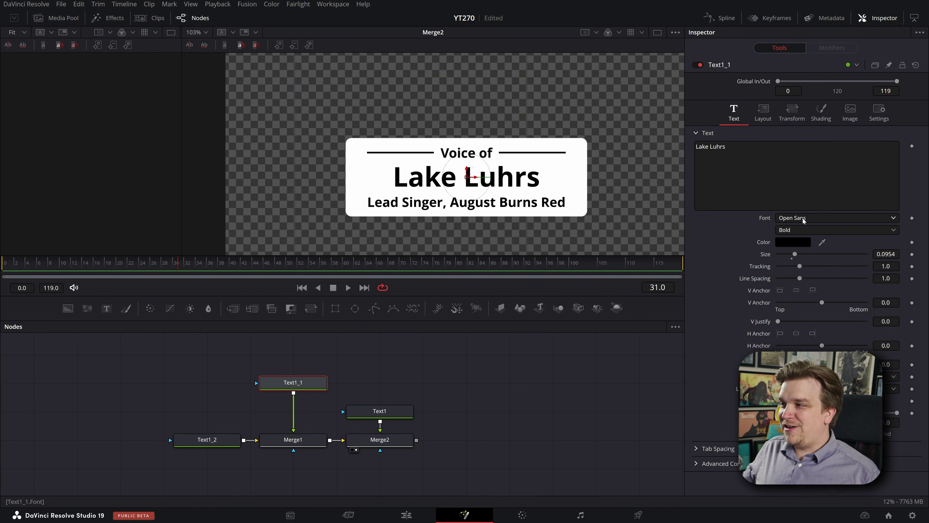
left_click(812, 229)
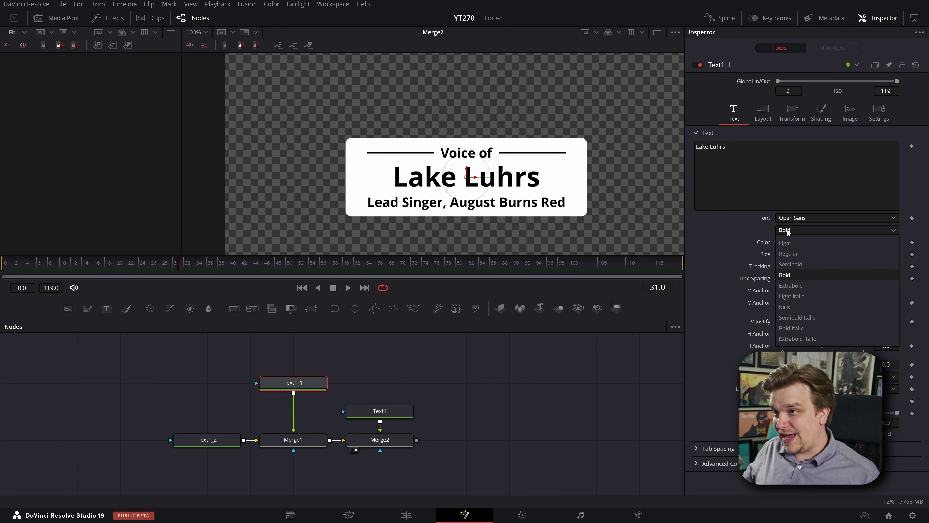
left_click(654, 301)
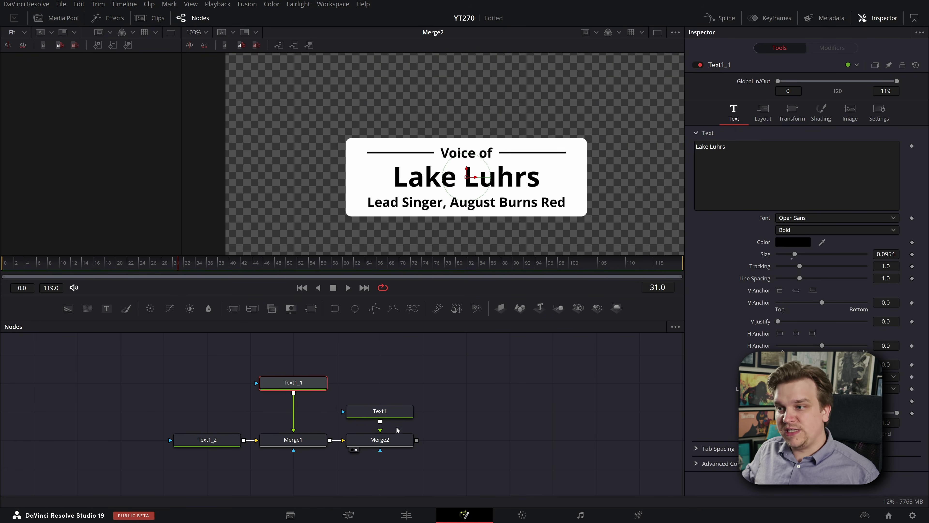
Change the Text1_2 subtitle's font style to Semibold Italic.
left_click(207, 440)
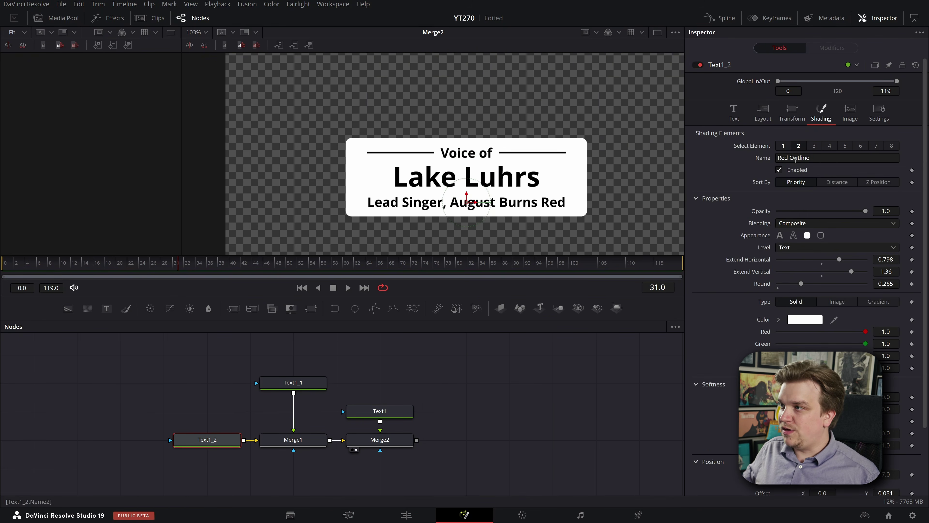
left_click(734, 112)
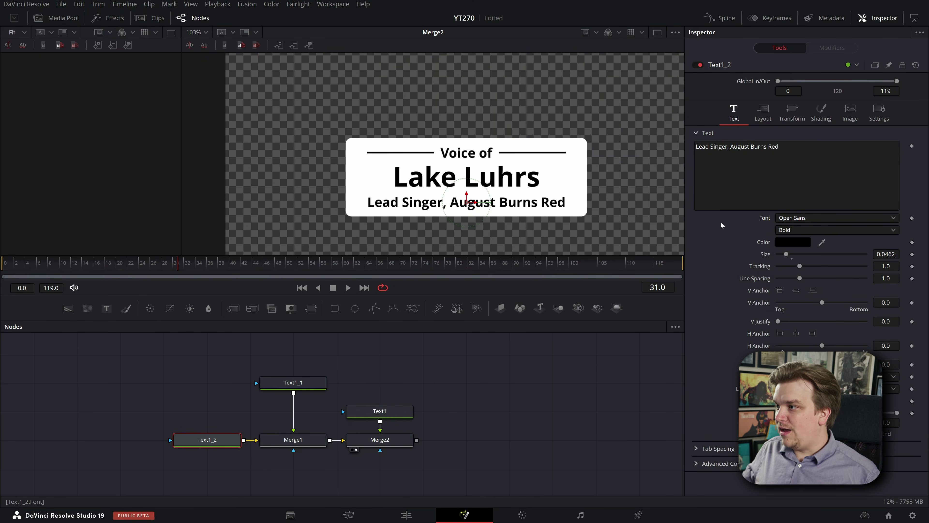
left_click(809, 230)
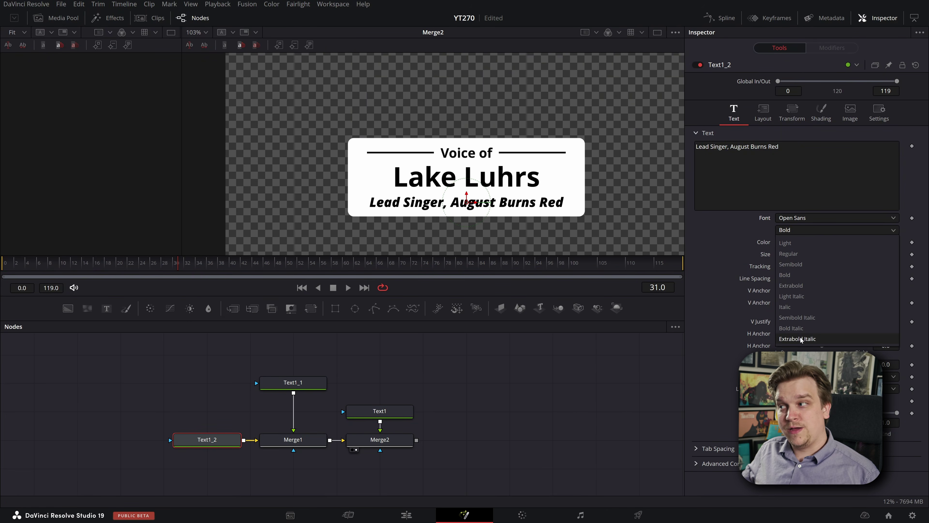
left_click(794, 318)
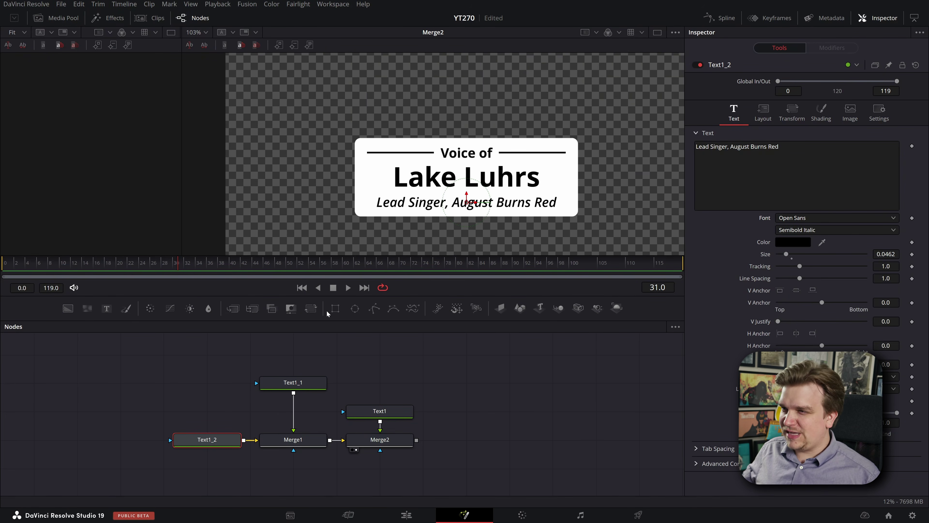
Change the font style of "Voice of" in Text1 to Semibold and settle on Semibold Italic.
left_click(373, 417)
left_click(734, 109)
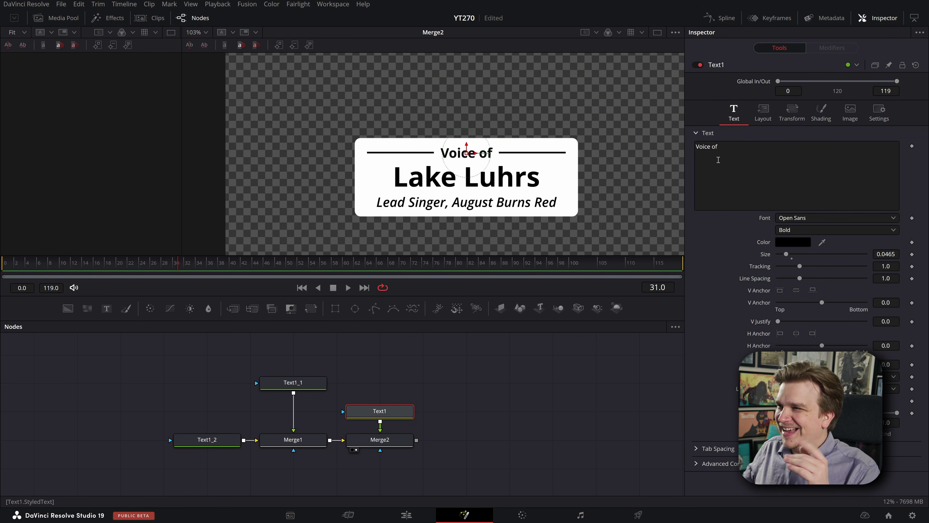
left_click(797, 230)
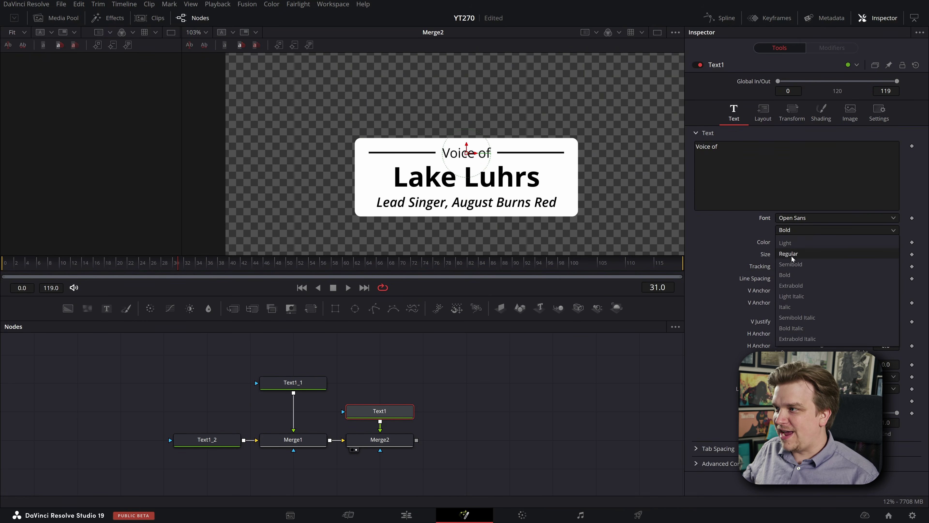
left_click(796, 263)
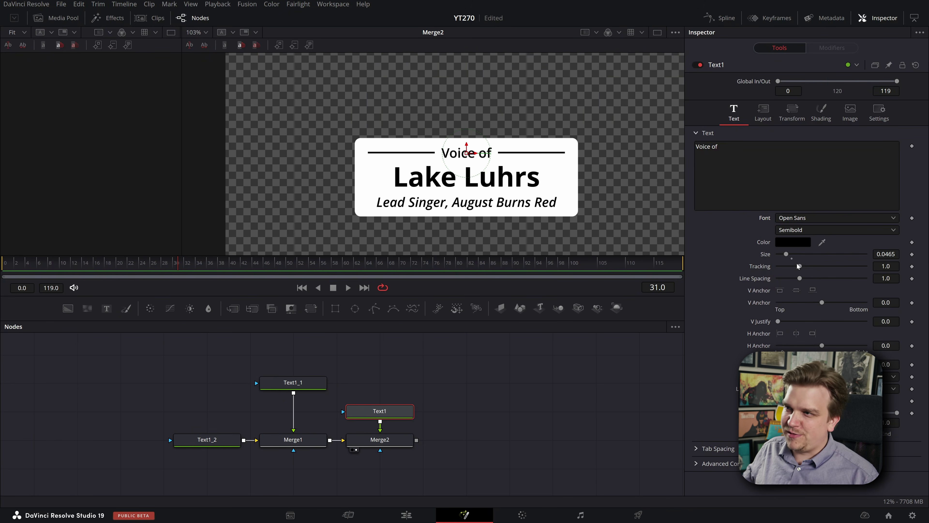
left_click(792, 230)
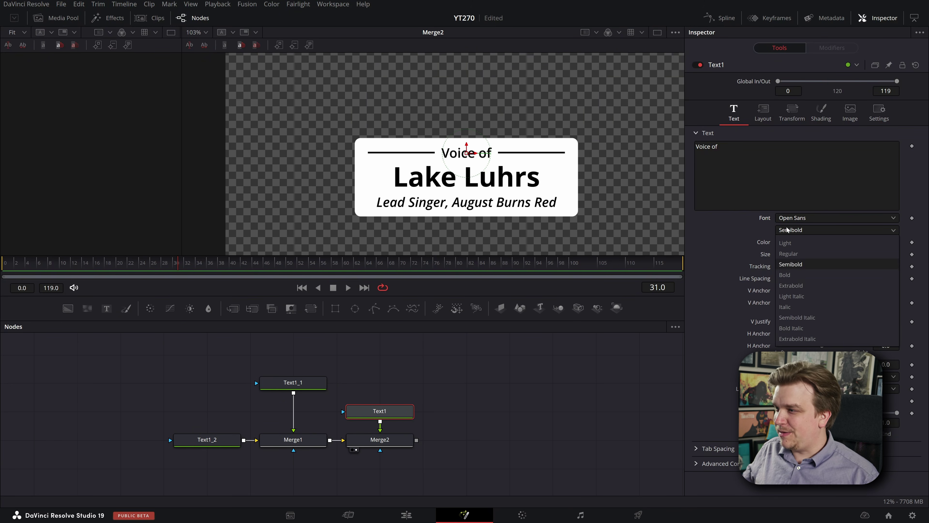
left_click(793, 317)
left_click(474, 383)
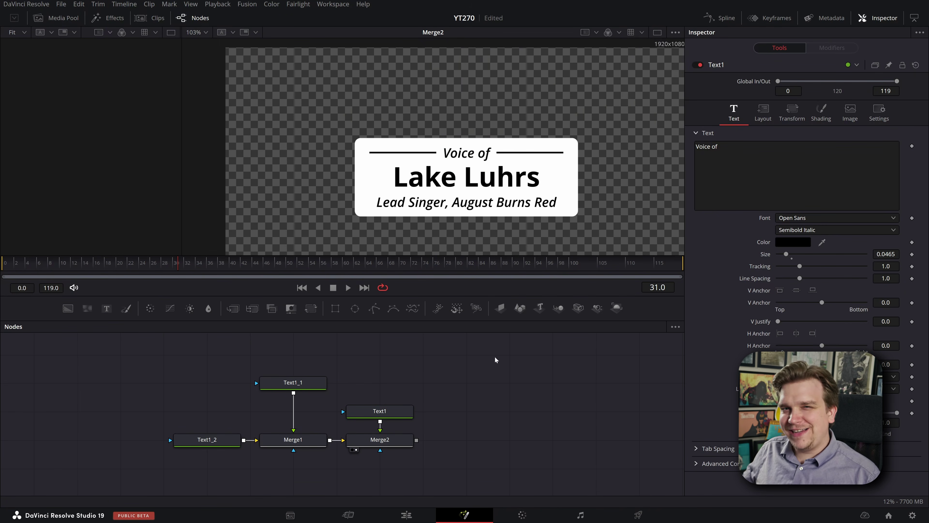
Try the single-viewer layout and return to two viewers.
scroll(626, 104, "down", 4)
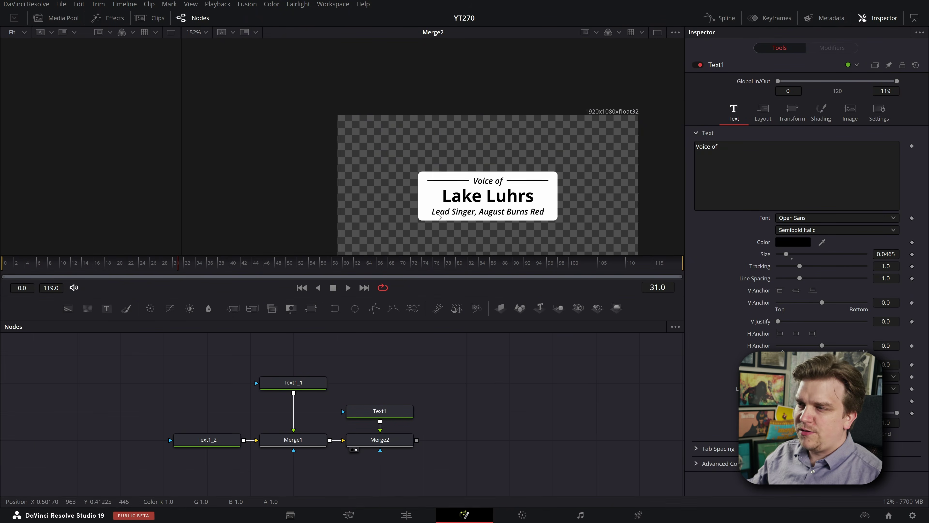
left_click(658, 32)
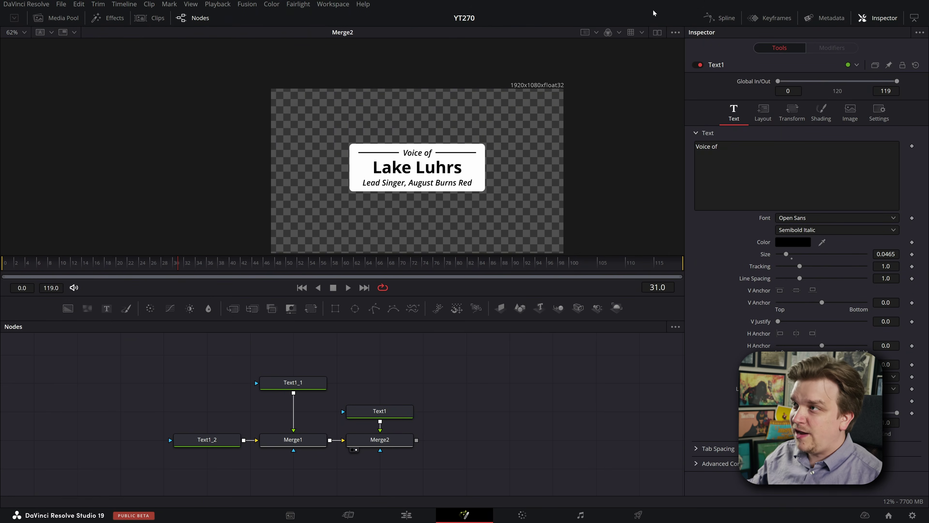
left_click(658, 32)
Load Text1_1 into the empty viewer and widen that viewer.
left_click(322, 383)
key("1")
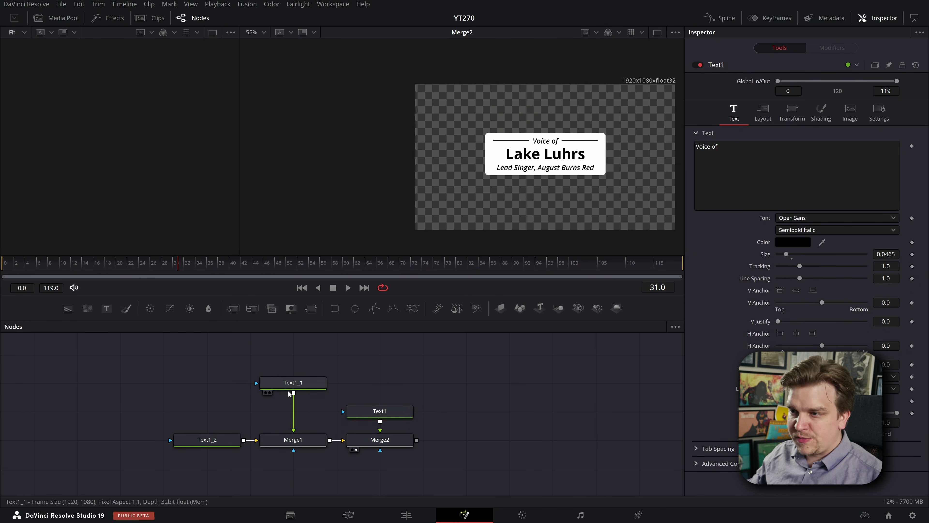
left_click_drag(240, 145, 309, 141)
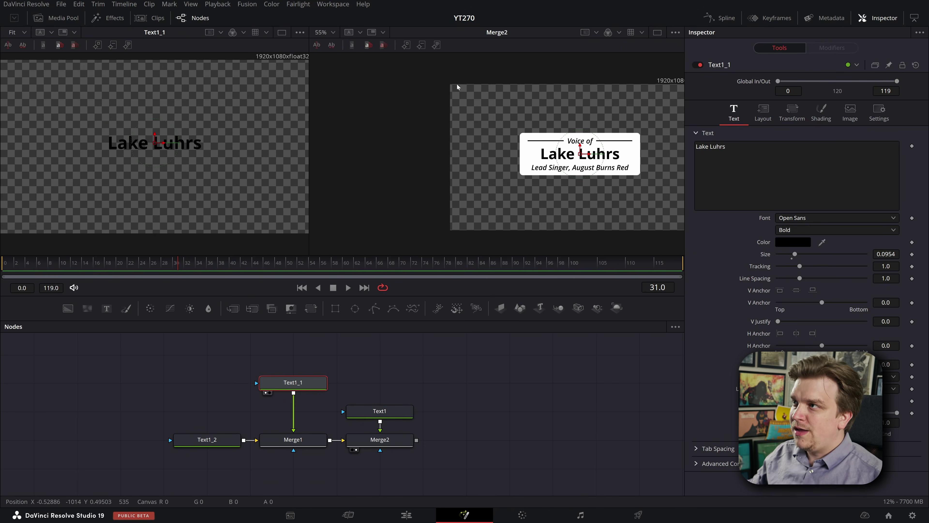
Toggle between the single and dual viewer layouts and widen the Text1_1 viewer further.
left_click(658, 32)
left_click(658, 32)
left_click(657, 32)
left_click(658, 32)
left_click(657, 33)
left_click(635, 75)
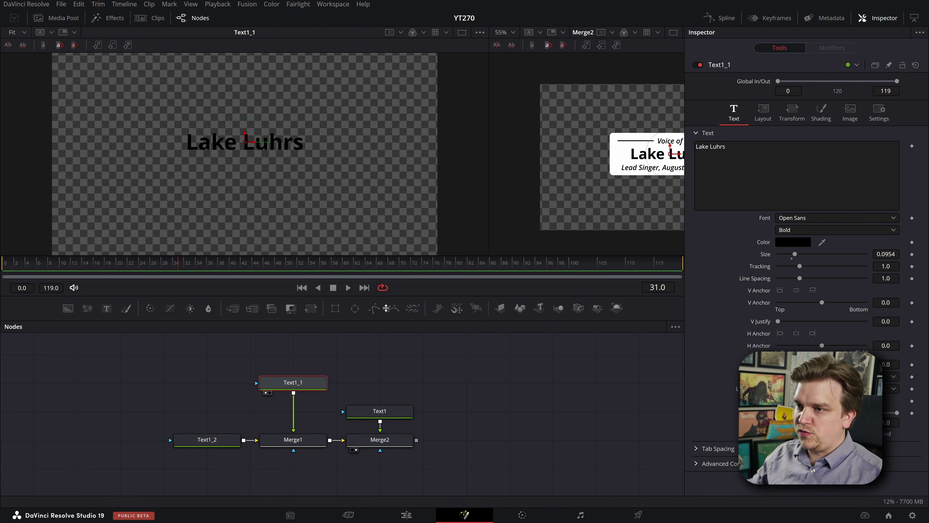
Remove Text1_1 from its viewer and show only the Merge2 title in a single viewer.
key("1")
left_click(673, 32)
scroll(438, 162, "up", 5)
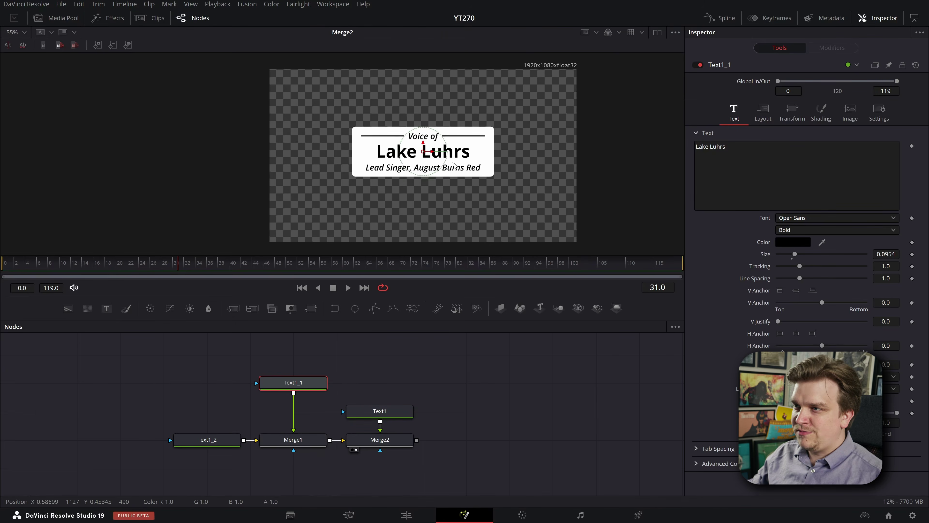
scroll(452, 181, "down", 5)
left_click_drag(490, 176, 453, 205)
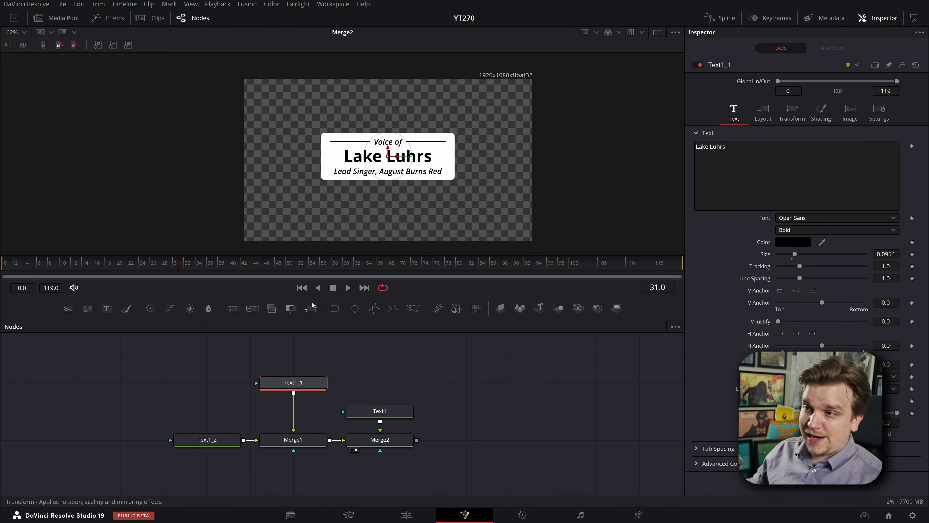
Enlarge the viewer area over the node editor and reframe the nodes around Merge2.
left_click_drag(293, 297, 293, 370)
left_click_drag(378, 451, 363, 413)
scroll(395, 253, "up", 4)
left_click_drag(195, 493, 173, 485)
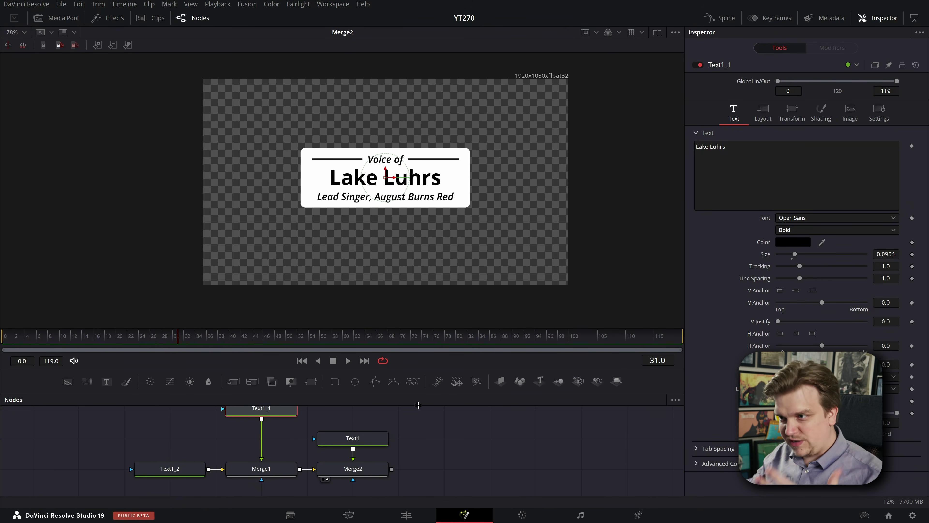
Add a Transform node after Merge2 so the entire merged title can be scaled and moved together.
left_click(438, 483)
left_click(360, 475)
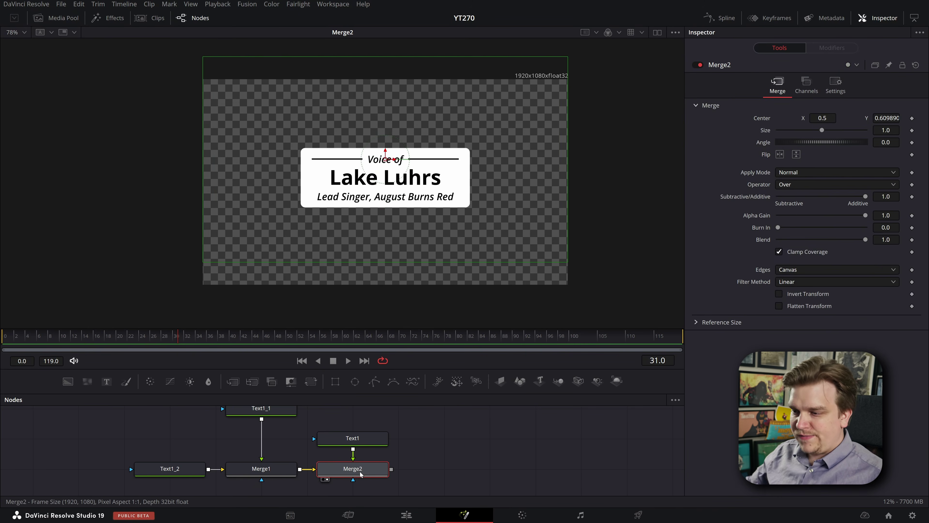
key("shift+space")
type("transform")
key("Return")
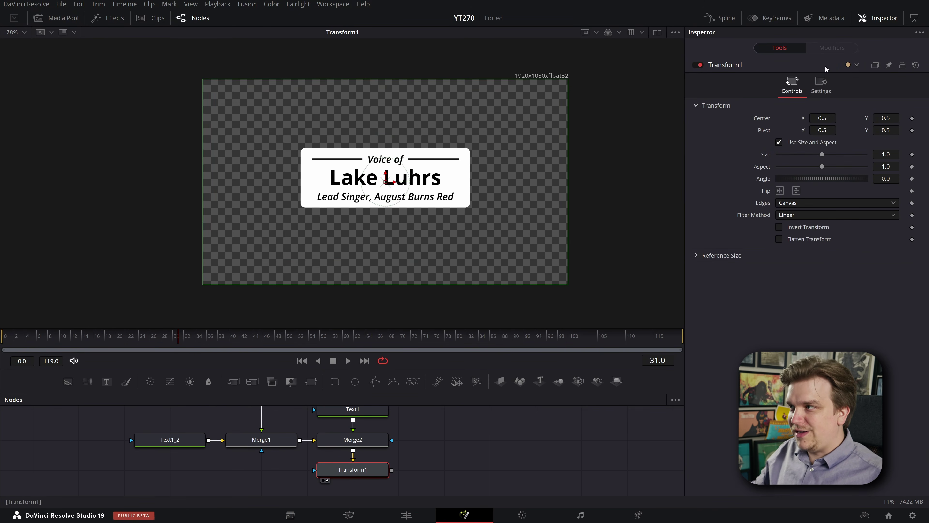
Scale the whole title down with Transform1 to a size of about 0.33.
left_click_drag(895, 153, 546, 207)
scroll(499, 218, "up", 5)
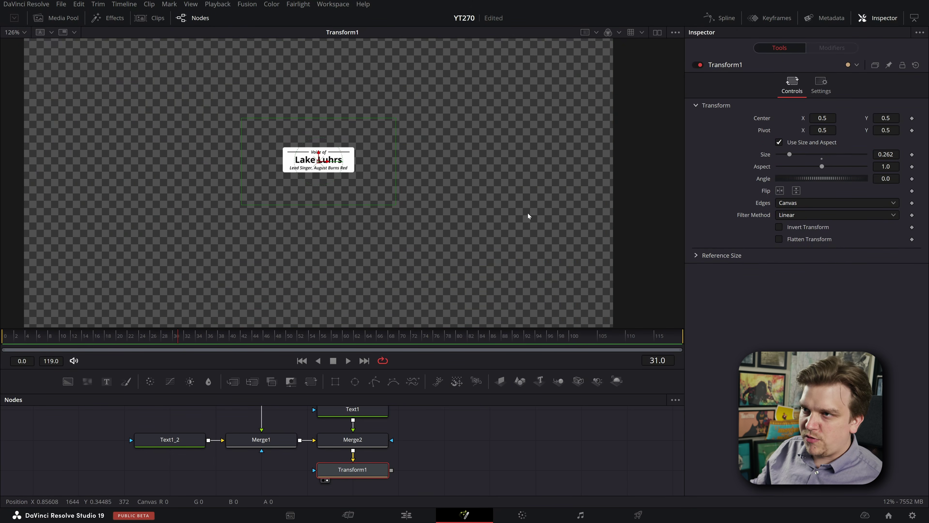
left_click_drag(456, 205, 513, 210)
scroll(513, 212, "down", 1)
scroll(513, 212, "down", 2)
left_click_drag(892, 152, 917, 152)
scroll(528, 178, "down", 3)
left_click_drag(505, 178, 495, 187)
scroll(537, 181, "up", 2)
left_click_drag(887, 154, 893, 154)
Move the title into the lower-left corner of the frame, centered at about X 0.146, Y 0.117.
left_click_drag(410, 179, 260, 270)
scroll(405, 237, "up", 1)
scroll(405, 237, "up", 3)
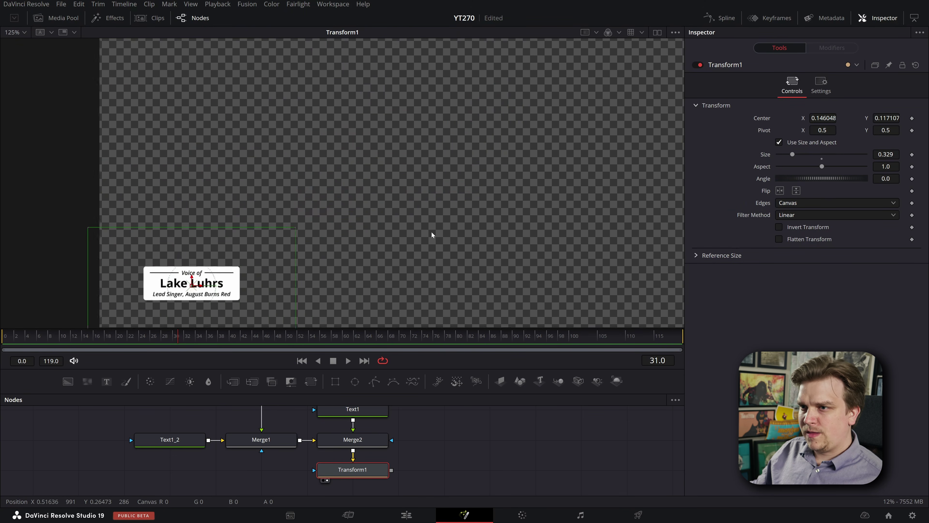
Increase Transform1's size to about 0.494.
scroll(430, 234, "down", 4)
left_click_drag(895, 155, 916, 155)
scroll(500, 185, "down", 3)
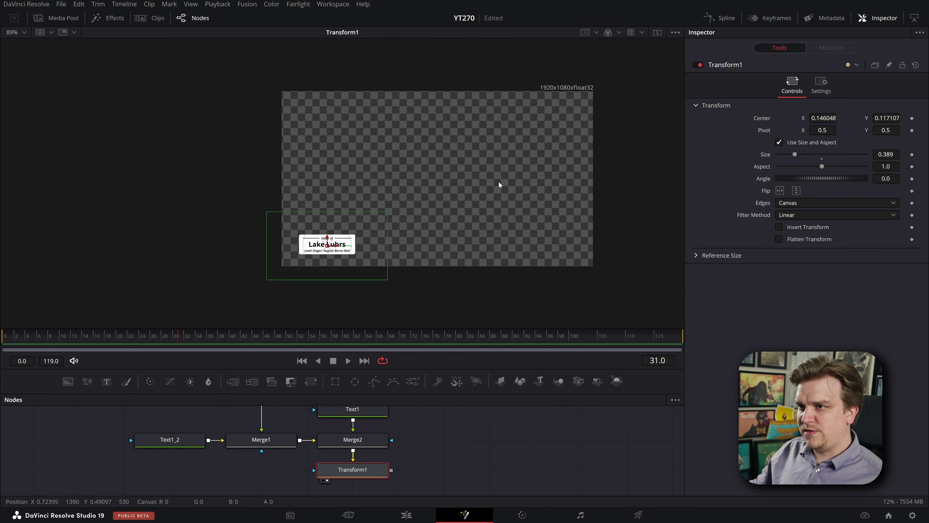
left_click(886, 155)
type("0.5")
key("Return")
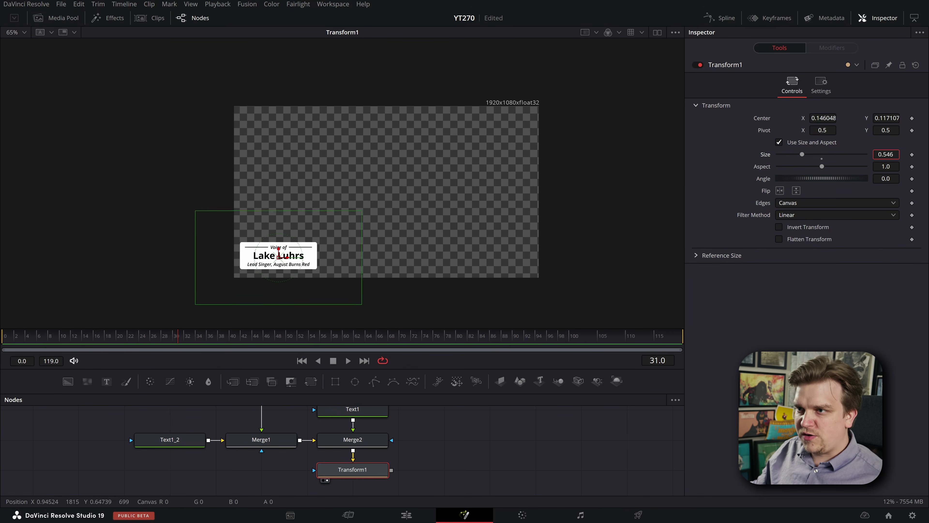
left_click_drag(928, 155, 925, 155)
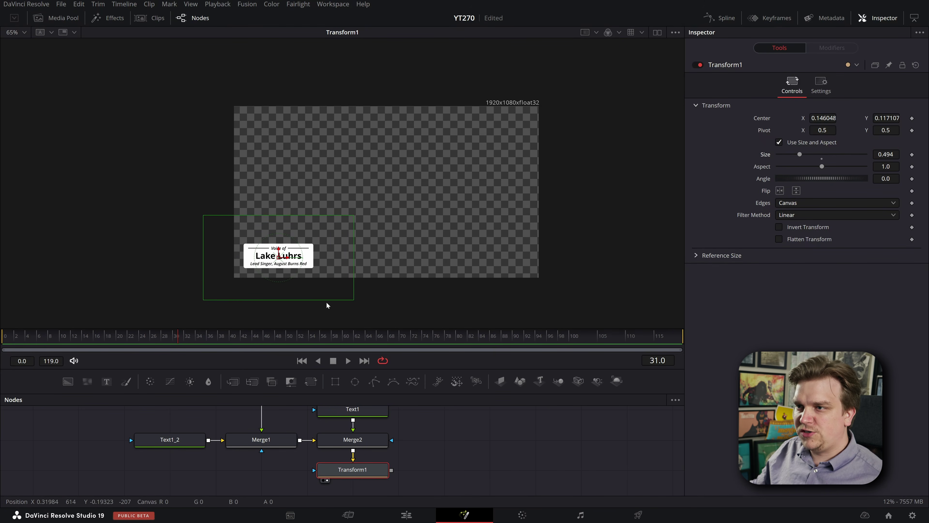
Shift the title slightly up and inward to a center of about X 0.164, Y 0.157 and deselect Transform1.
left_click_drag(277, 259, 279, 251)
scroll(463, 236, "up", 1)
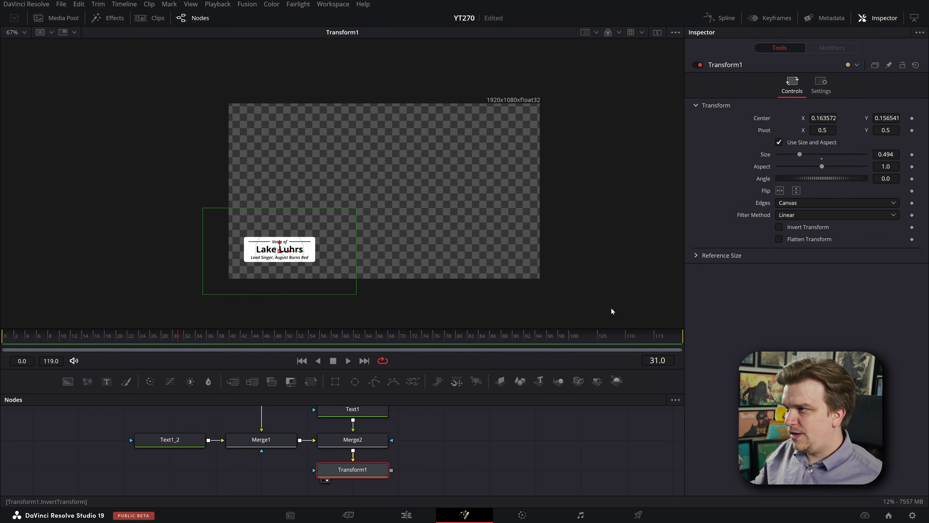
scroll(413, 293, "up", 2)
left_click(498, 469)
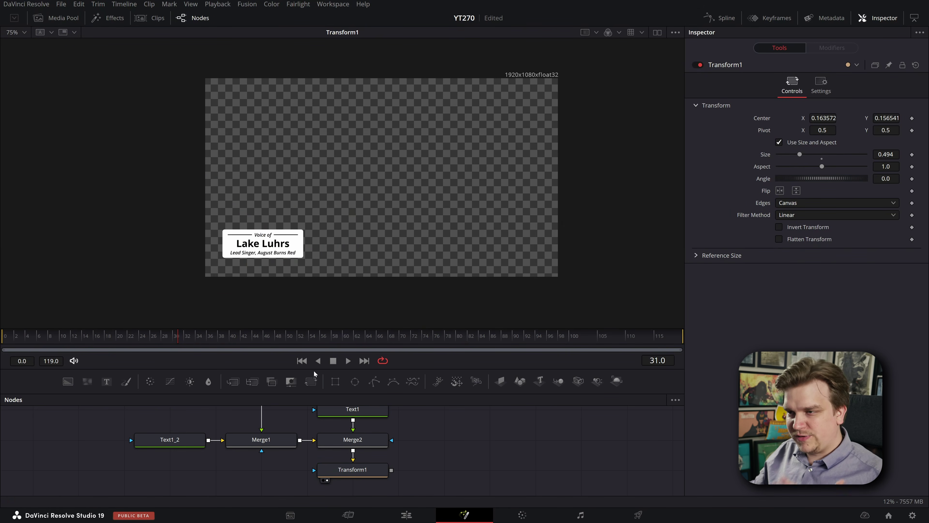
Enlarge the node editor area and move the Text1_2 node farther left of Merge1.
scroll(451, 444, "down", 1)
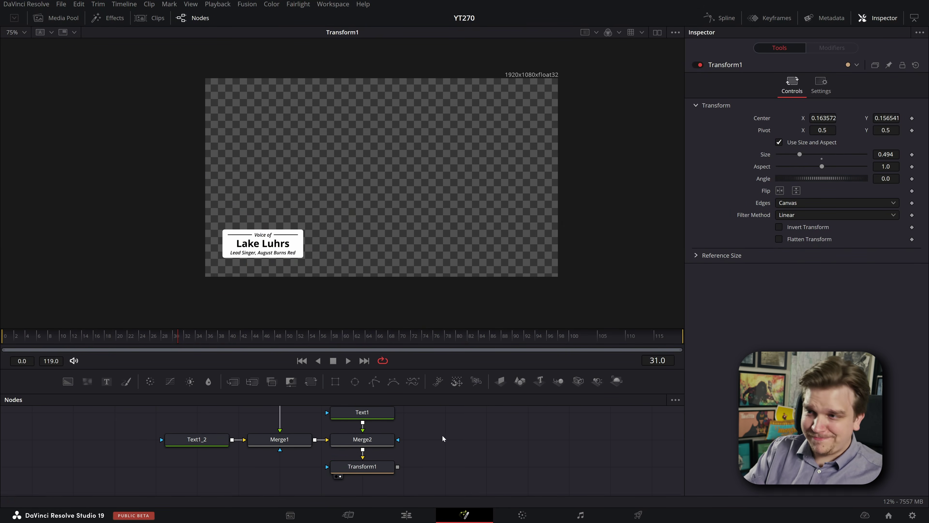
left_click_drag(377, 368, 373, 317)
scroll(456, 443, "up", 1)
left_click_drag(459, 427, 482, 469)
left_click_drag(175, 453, 123, 453)
scroll(180, 428, "up", 2)
Apply a Follower modifier to the text of Text1_1 and open the modifier's settings.
left_click(323, 364)
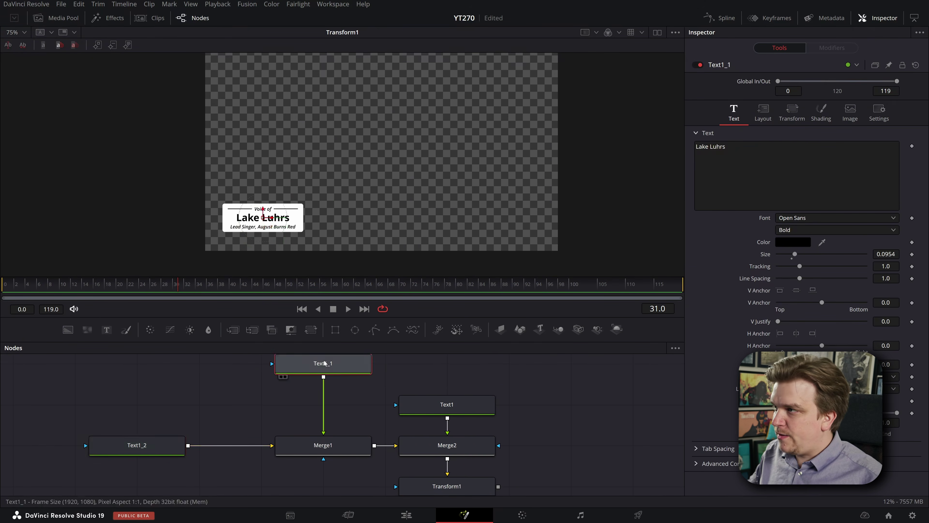
scroll(375, 241, "up", 2)
left_click_drag(372, 233, 410, 238)
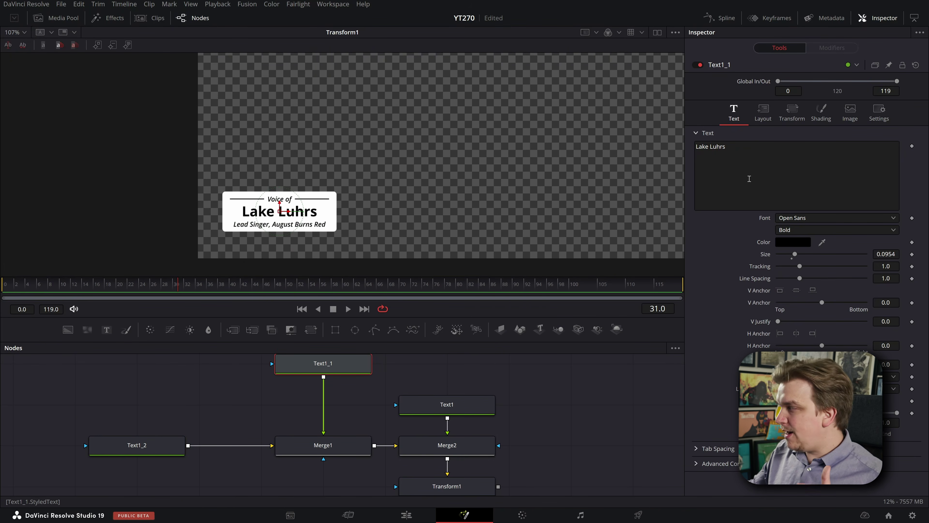
right_click(750, 179)
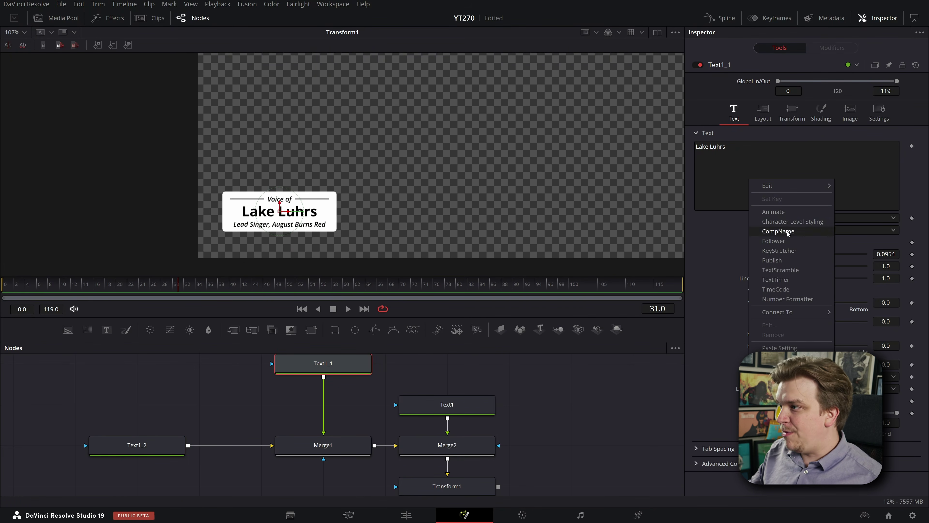
left_click(793, 241)
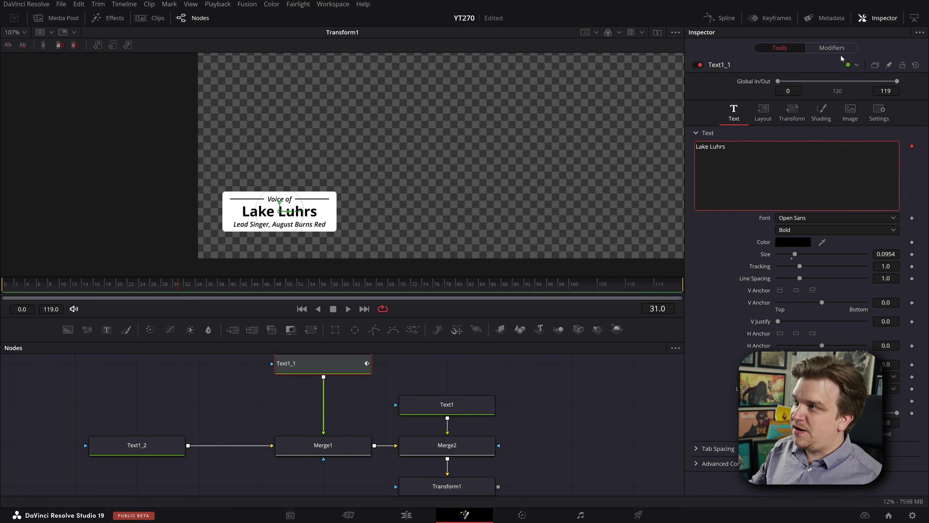
left_click(834, 49)
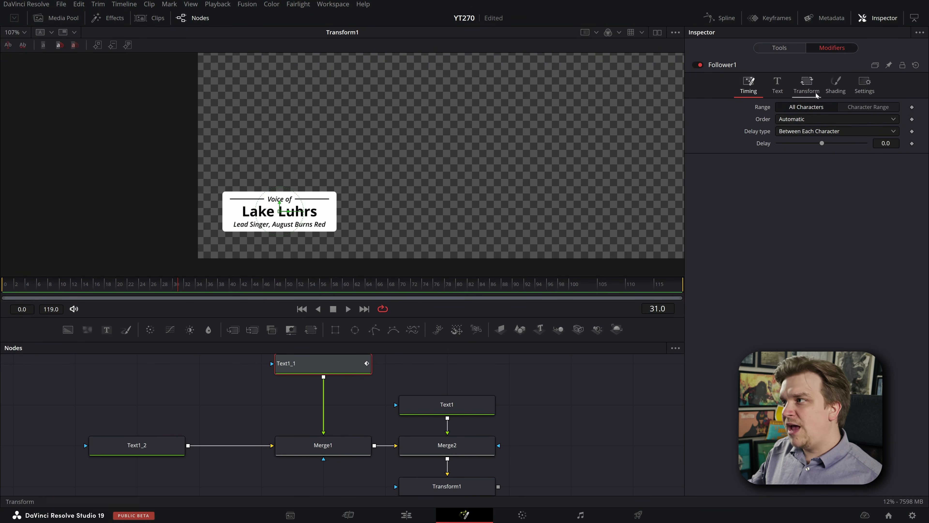
Examine the Follower modifier's text, transform, shading and general settings against the title.
left_click(780, 88)
left_click(807, 88)
left_click(837, 90)
left_click(859, 92)
left_click(810, 89)
left_click(778, 86)
left_click(836, 87)
left_click(807, 87)
left_click(838, 92)
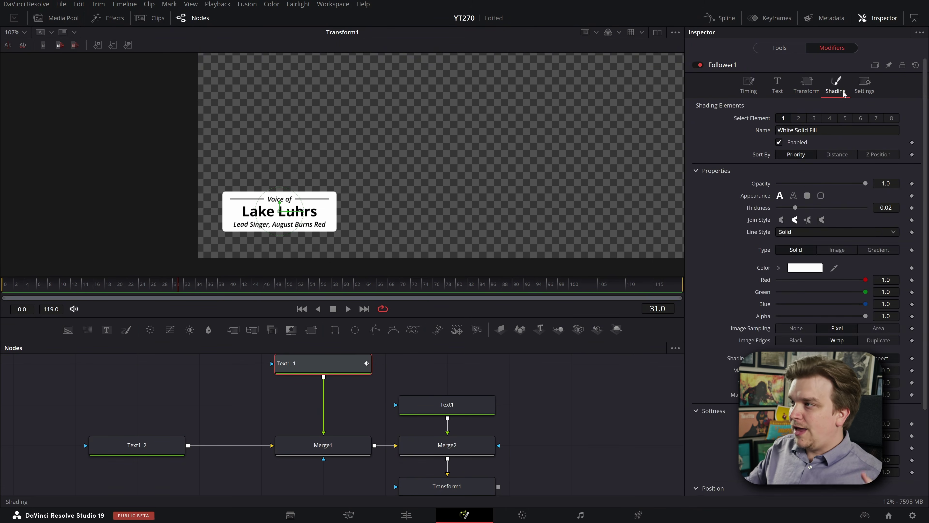
left_click(807, 88)
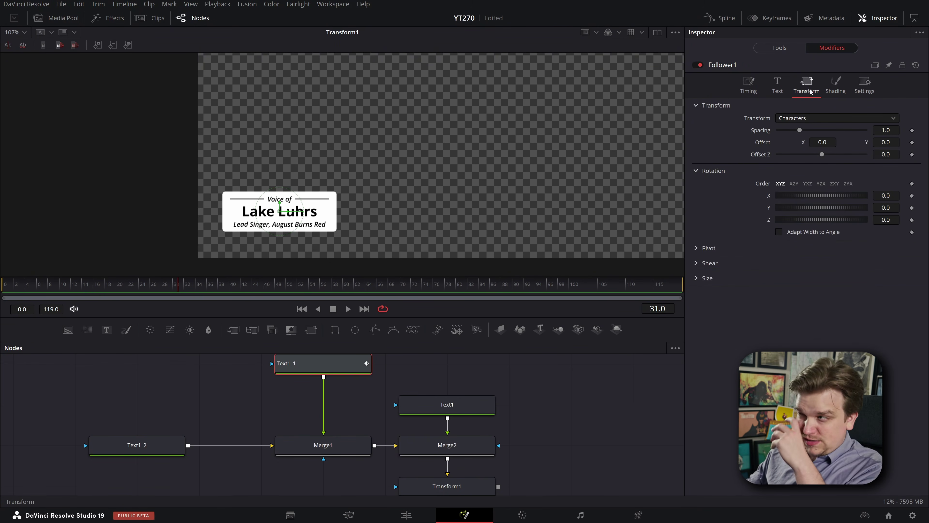
left_click(840, 88)
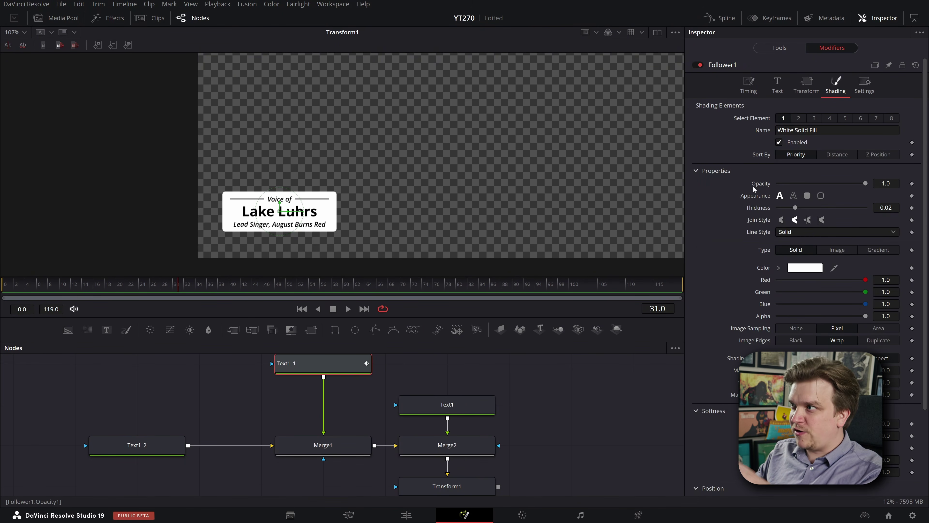
left_click(772, 92)
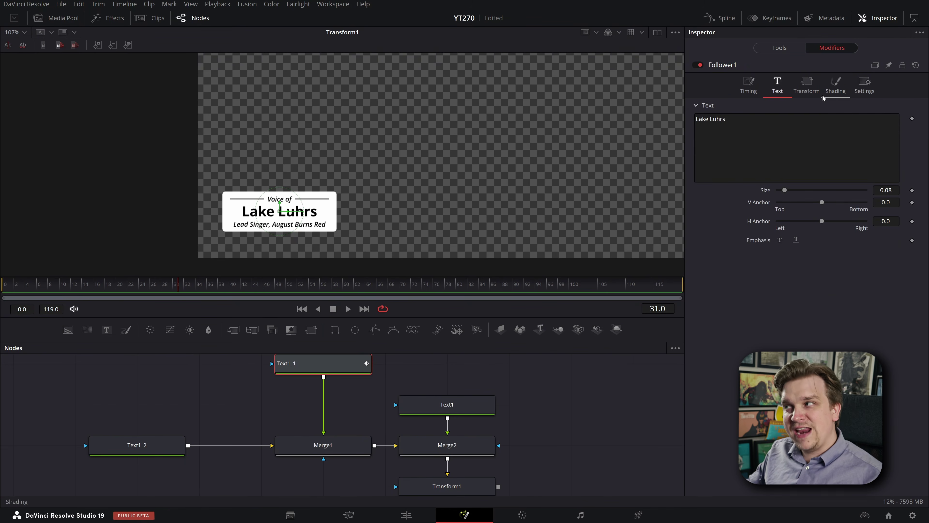
left_click(815, 92)
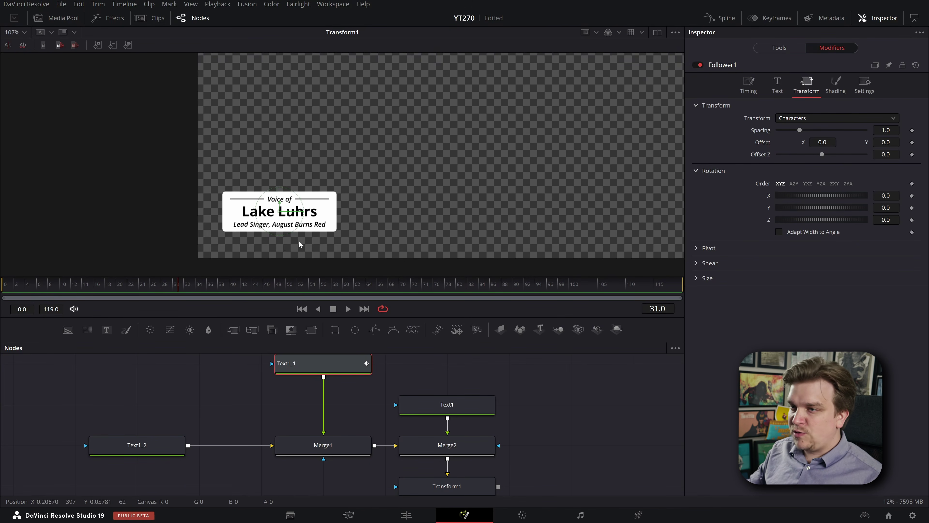
scroll(304, 243, "up", 3)
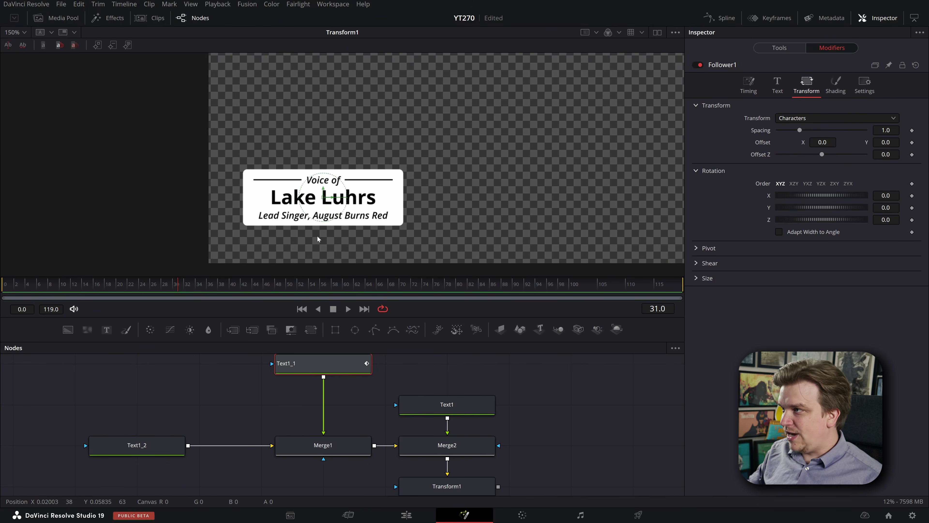
Set the Follower's order to Inside Out, its delay type to Between First and Last Character, and its delay to 12.
left_click(750, 93)
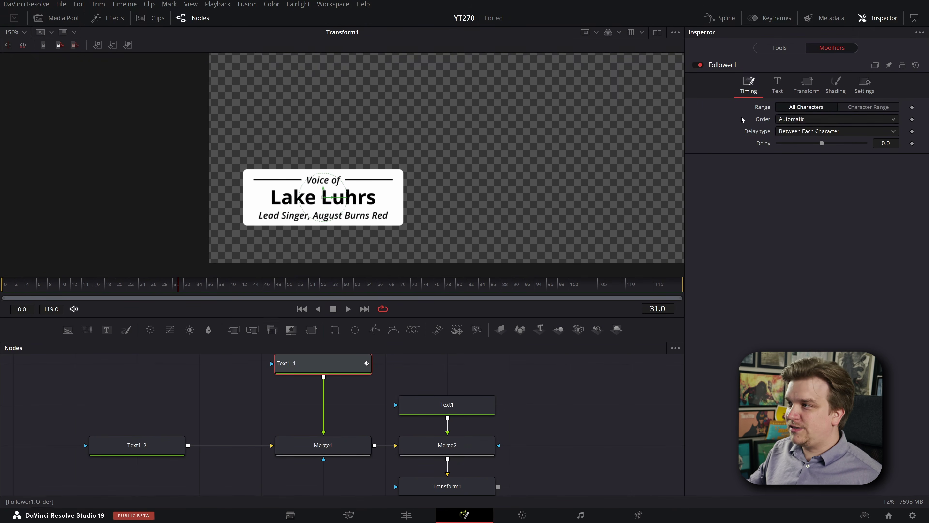
left_click(791, 120)
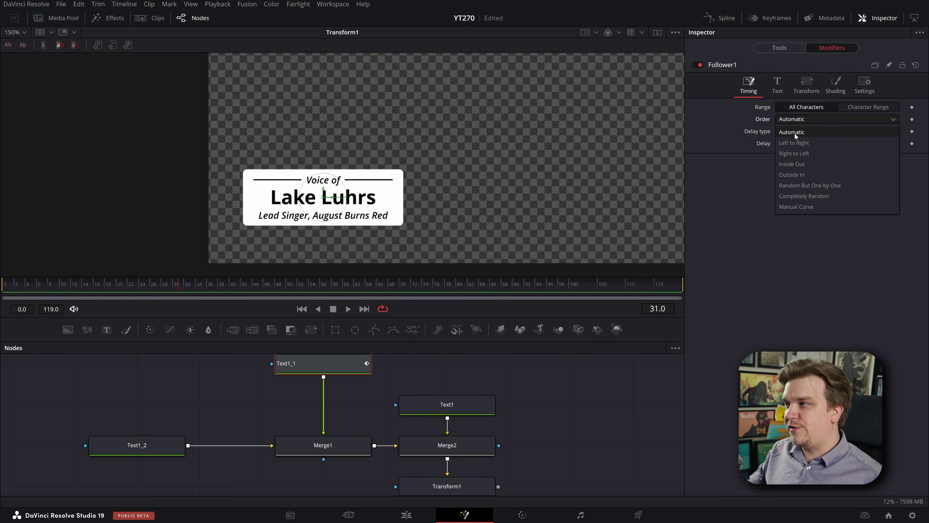
left_click(805, 164)
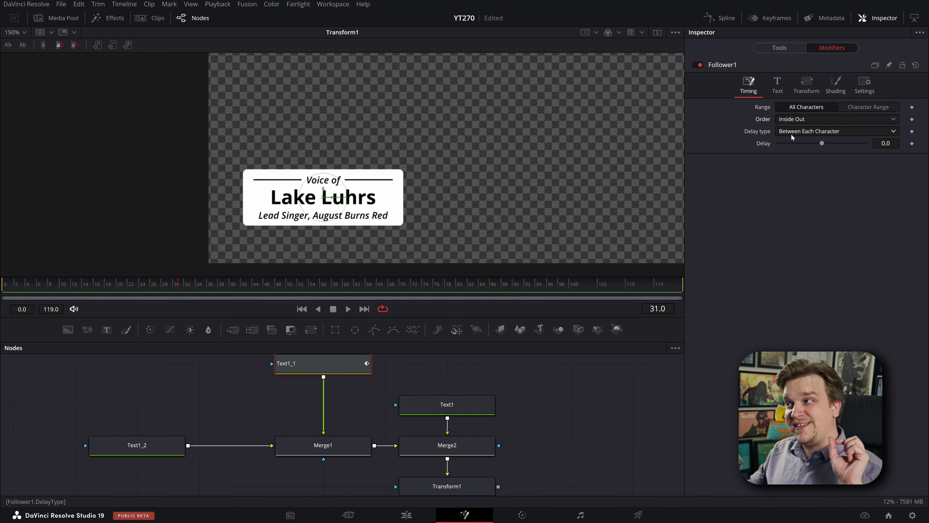
left_click(799, 133)
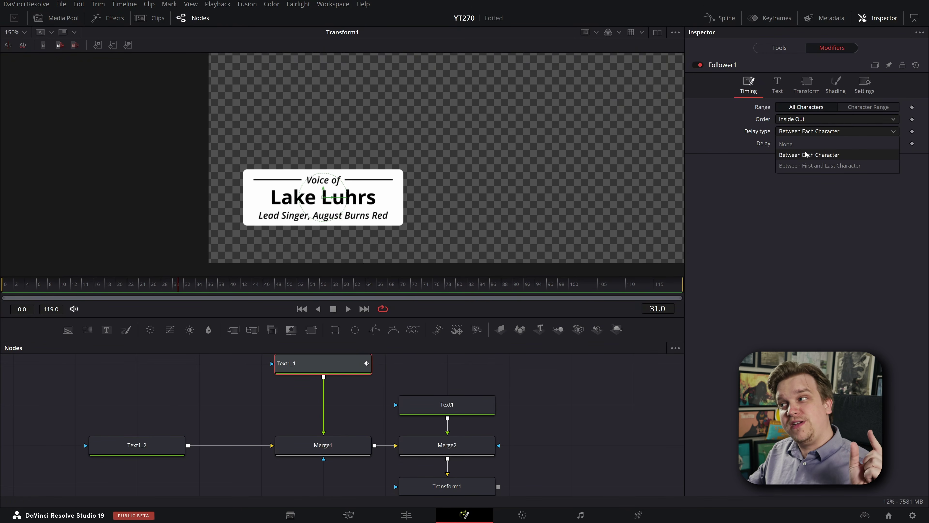
left_click(793, 167)
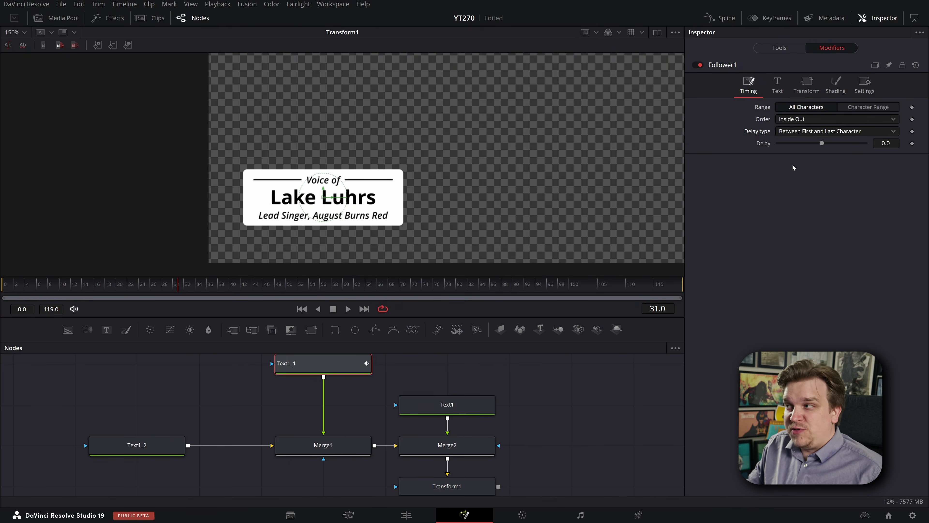
left_click(887, 144)
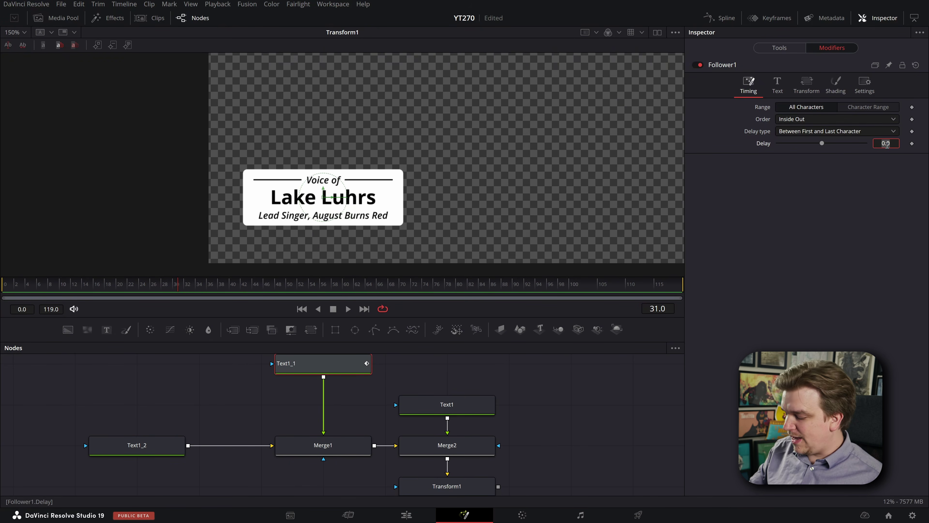
type("12")
key("Return")
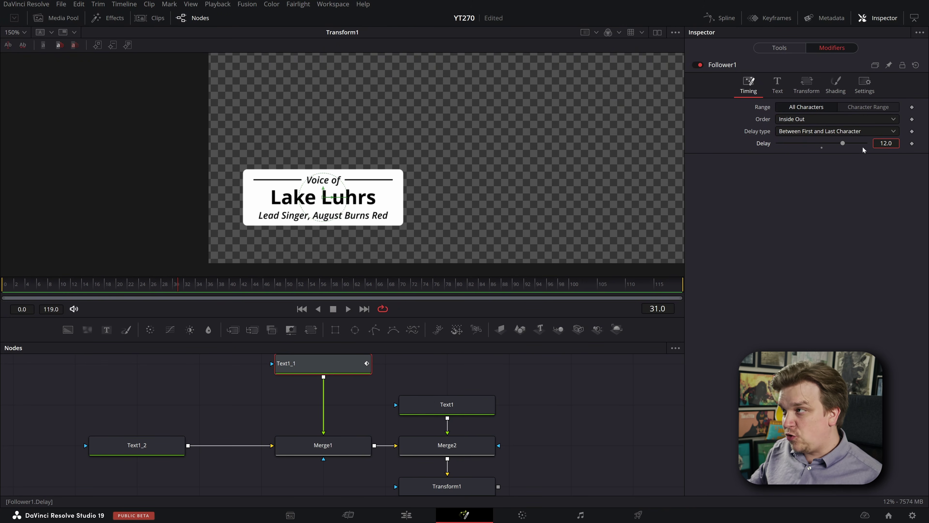
Set the Follower's shading opacity to 0 and keyframe it at frame 10.
left_click(835, 87)
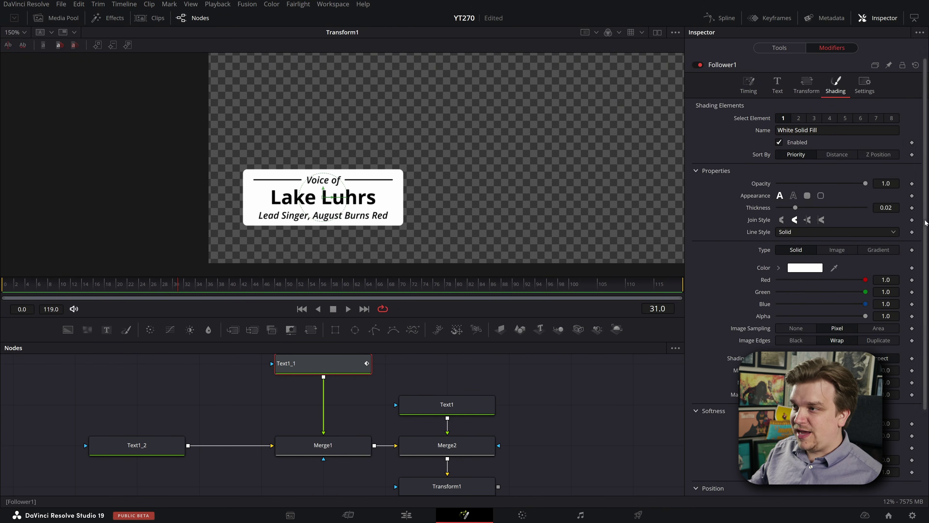
left_click_drag(47, 285, 2, 288)
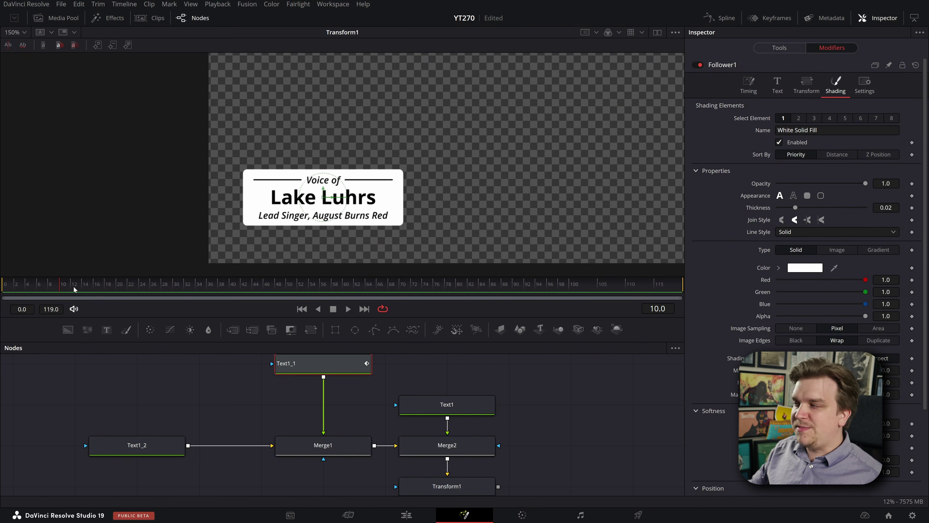
left_click_drag(865, 183, 657, 231)
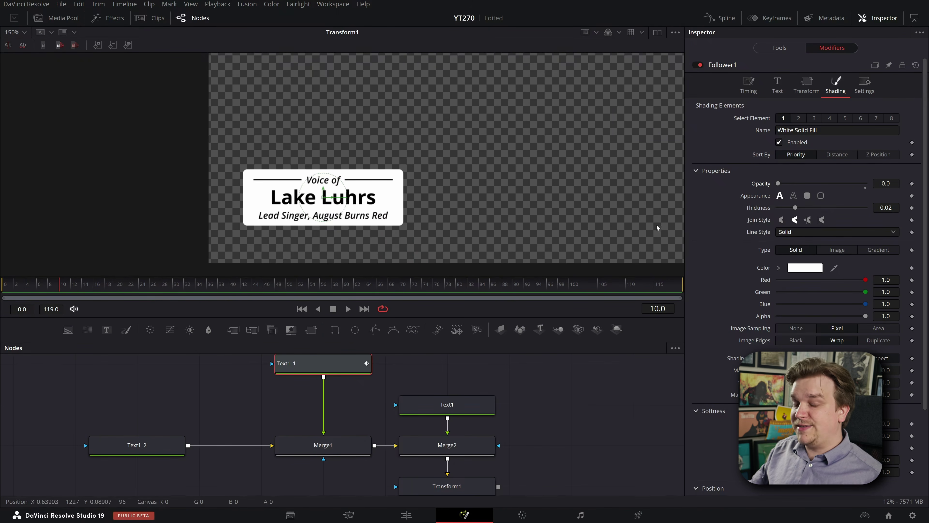
left_click(912, 185)
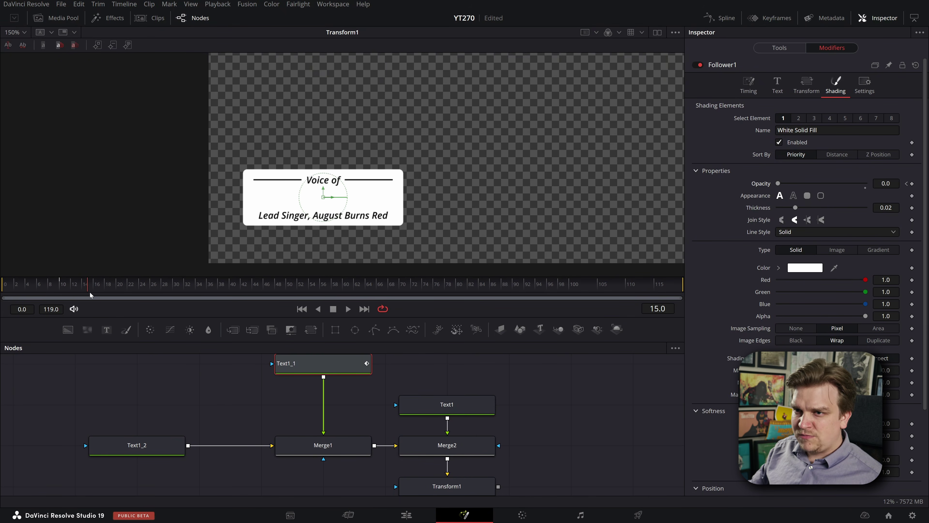
Keyframe the Follower's shading opacity at 1.0 on frame 16 and inspect the letter-by-letter fade up close.
left_click_drag(779, 184, 869, 184)
left_click_drag(498, 218, 610, 183)
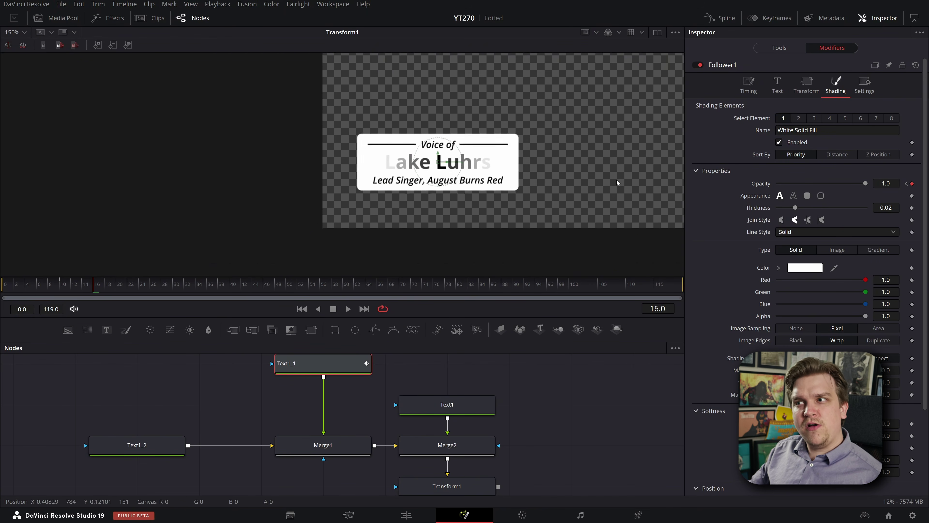
scroll(610, 182, "up", 8)
left_click_drag(329, 169, 587, 191)
scroll(590, 190, "down", 3)
scroll(384, 225, "up", 2)
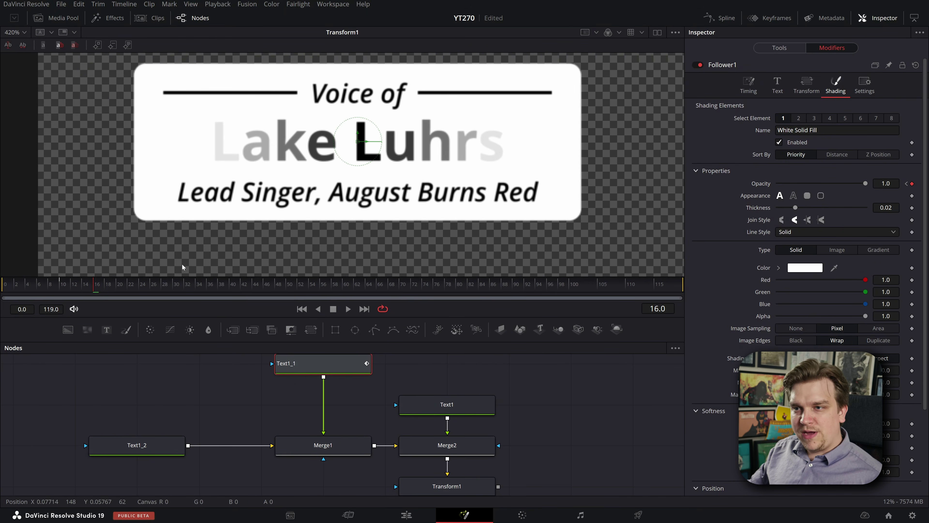
Play and scrub through the name text's letter-by-letter fade and review the Follower's timing settings.
left_click_drag(98, 288, 73, 308)
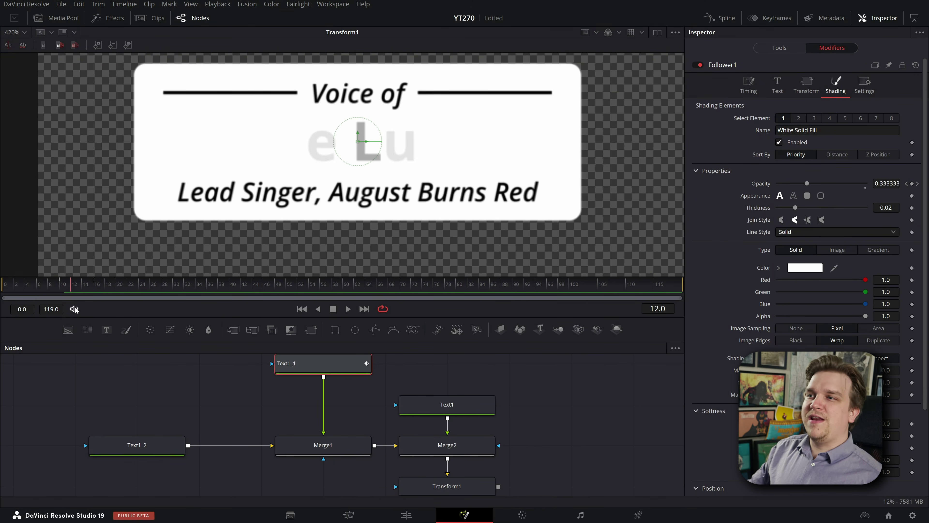
left_click(749, 85)
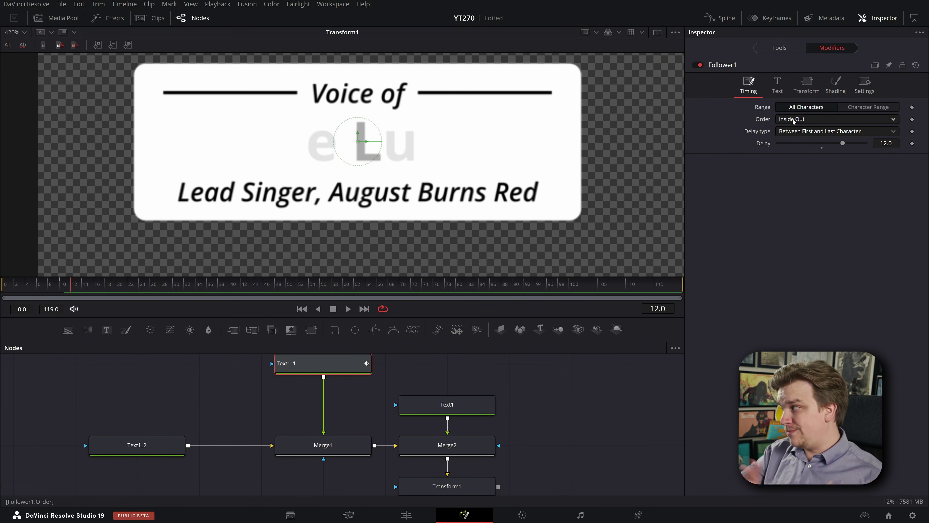
key("space")
key("space")
left_click_drag(57, 288, 91, 294)
Display Text1_1's Follower Opacity 1 curve in the Spline editor, fit it, and check its keyframes at frames 10 and 16.
scroll(185, 382, "down", 1)
left_click_drag(184, 383, 181, 392)
left_click_drag(195, 392, 313, 367)
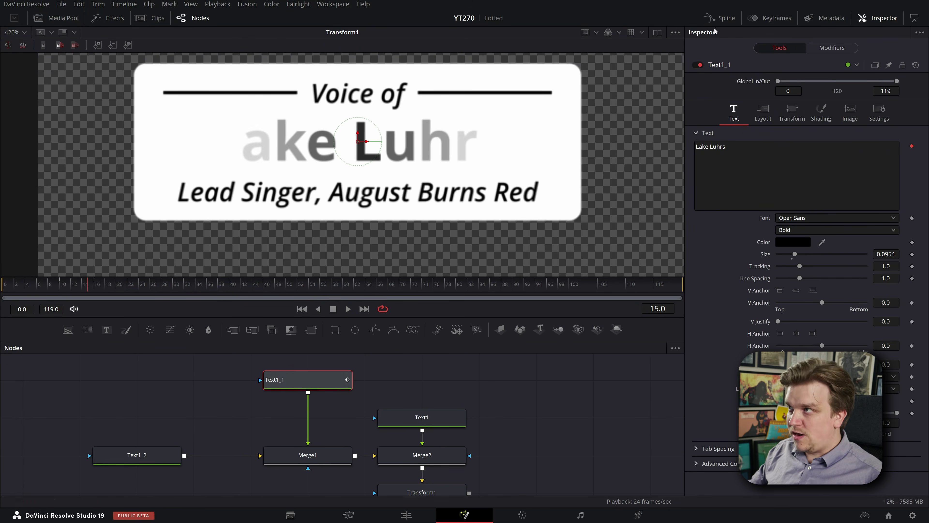
left_click(718, 18)
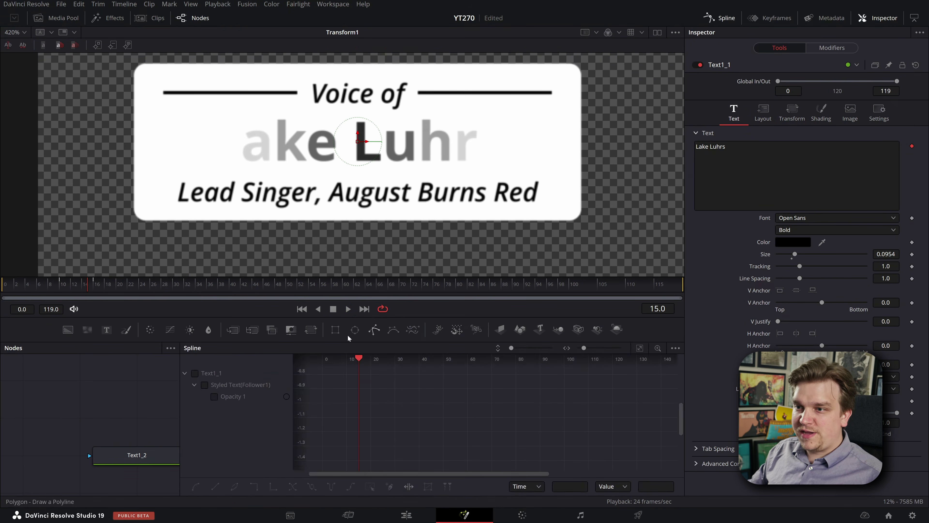
left_click(228, 396)
scroll(465, 435, "up", 5)
scroll(464, 435, "down", 5)
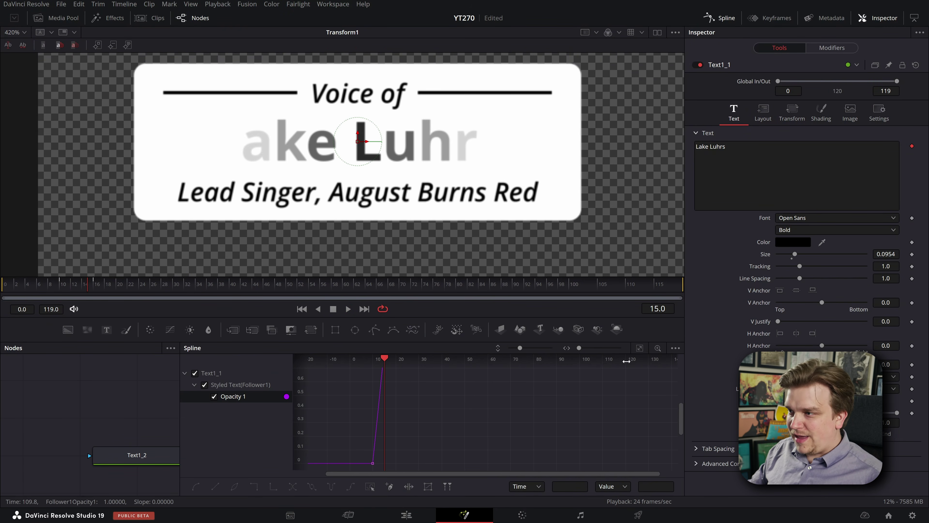
left_click(641, 350)
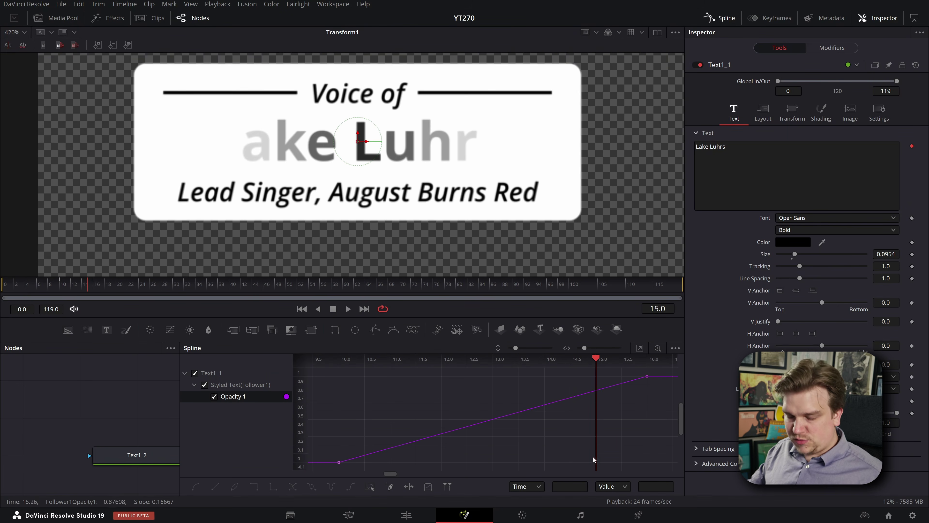
left_click_drag(88, 283, 60, 290)
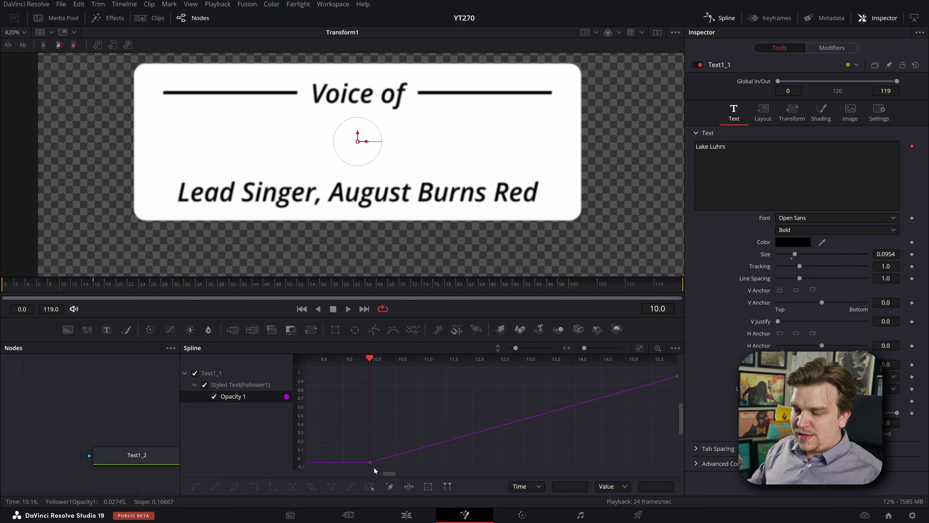
scroll(571, 435, "down", 5)
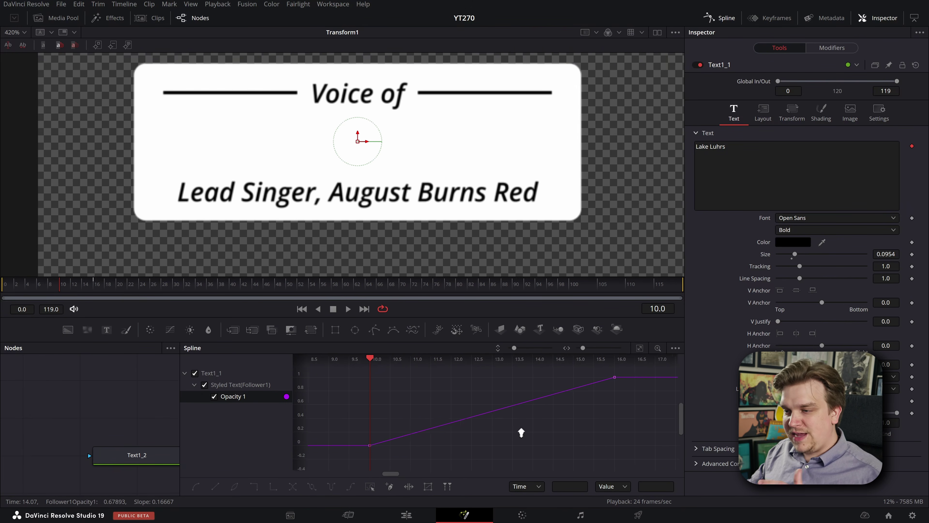
left_click_drag(60, 288, 98, 291)
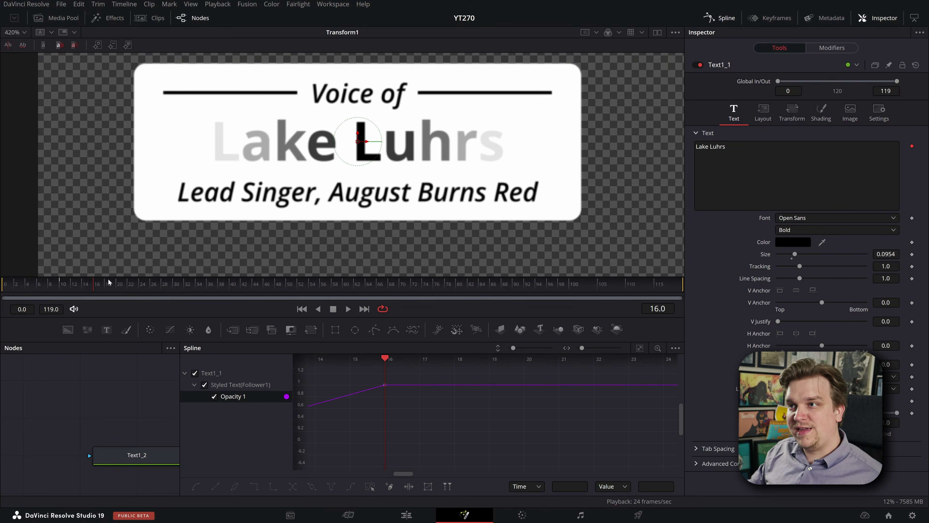
Smooth both keyframes of the Opacity 1 curve and play back the eased fade from frame 10.
left_click_drag(464, 423, 514, 419)
scroll(531, 422, "down", 2)
left_click_drag(331, 460, 611, 365)
key("s")
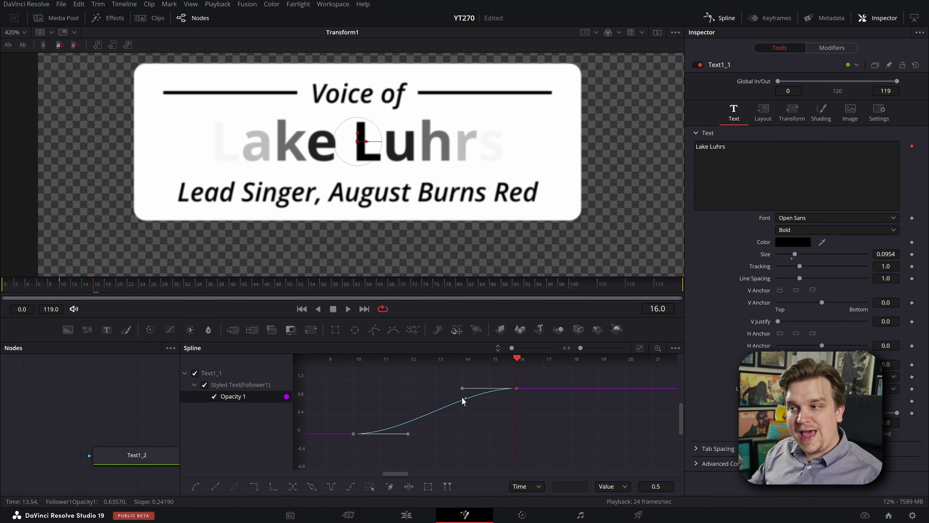
left_click(62, 284)
key("space")
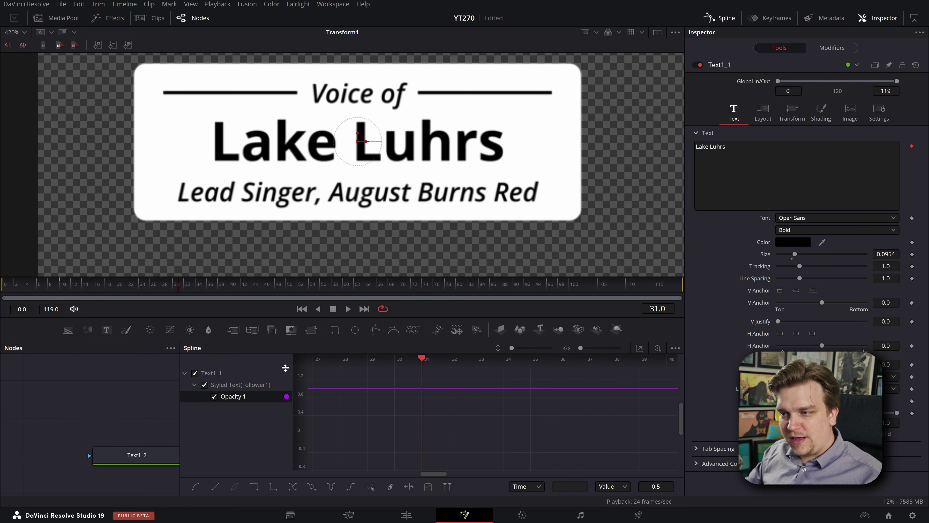
Review the name text's animation across the whole timeline with the Follower's timing settings displayed.
key("ctrl+f")
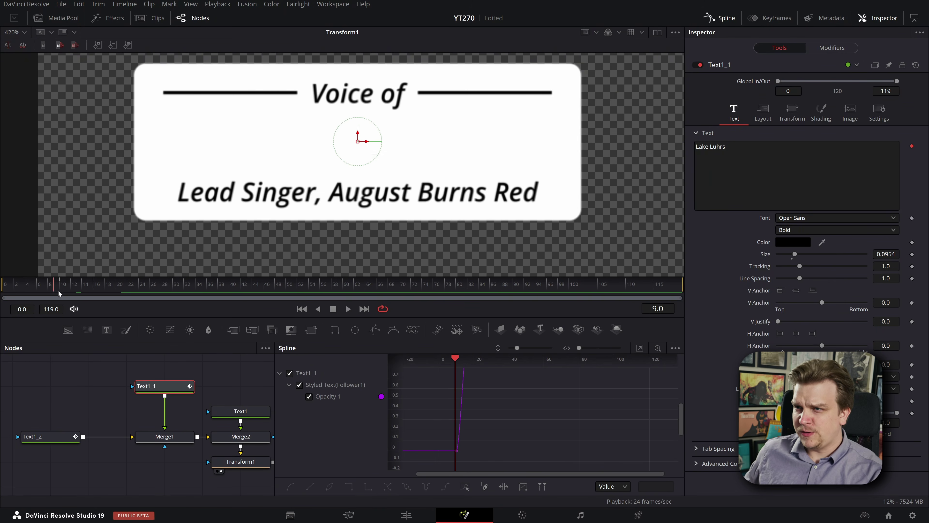
left_click(832, 48)
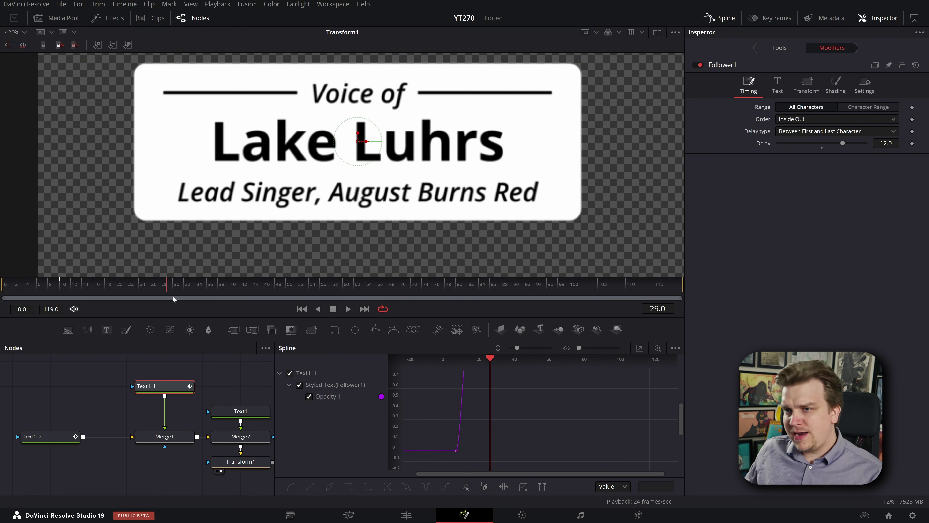
left_click_drag(513, 282, 558, 300)
left_click_drag(52, 286, 4, 291)
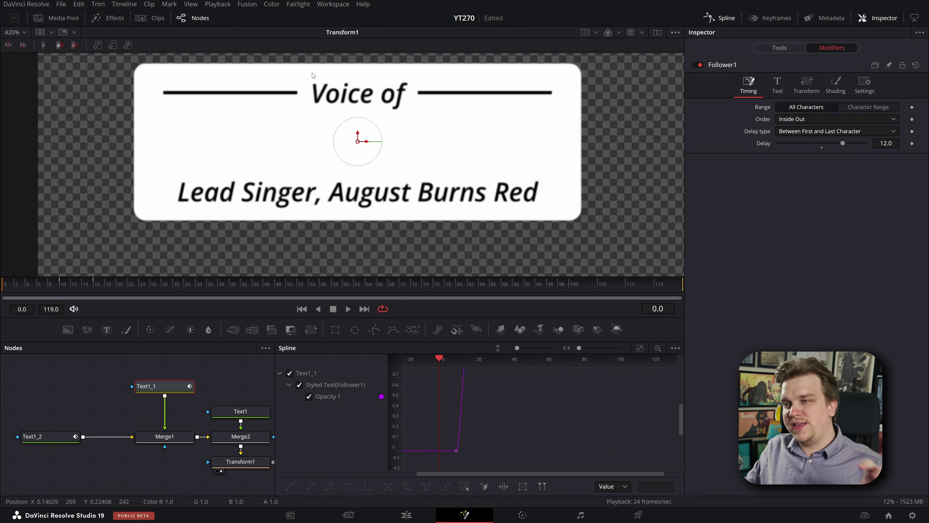
left_click(69, 289)
left_click_drag(69, 290, 640, 312)
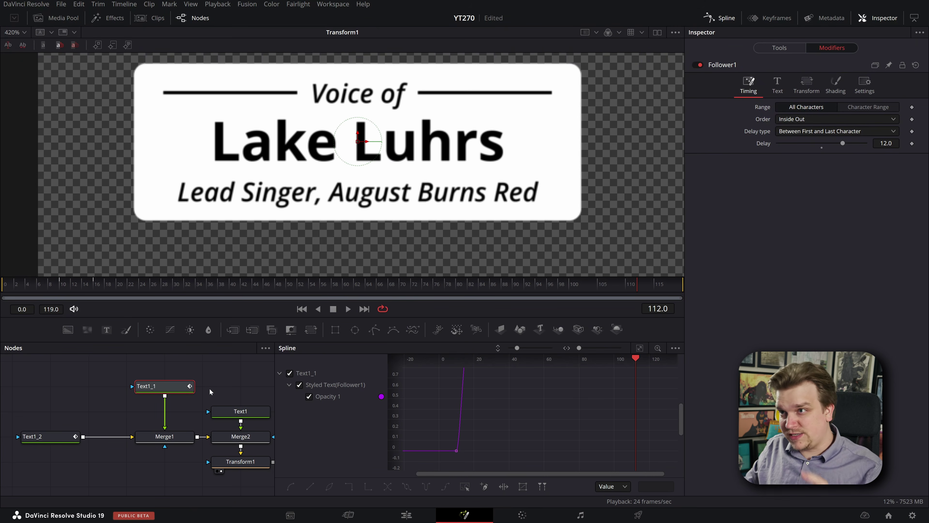
Select Text1_2 and check its shading elements by switching them off and back on.
left_click(53, 442)
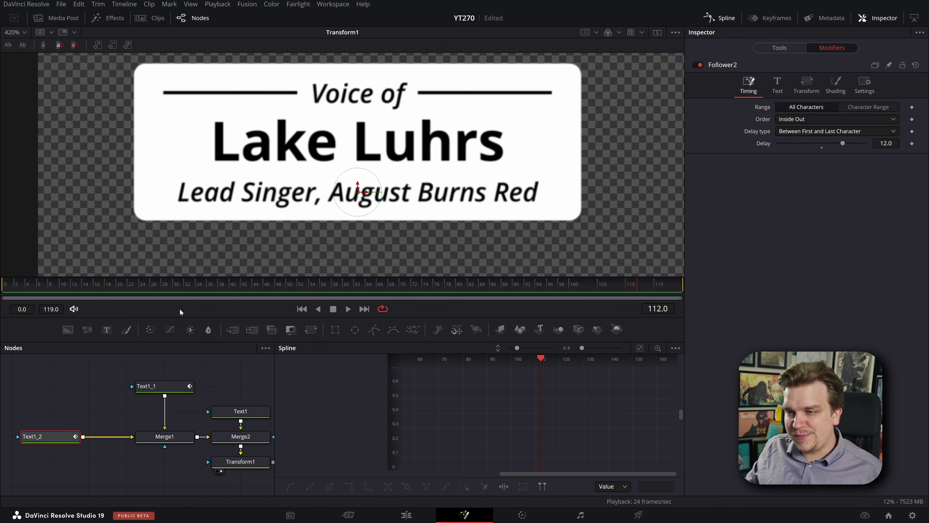
left_click(47, 436)
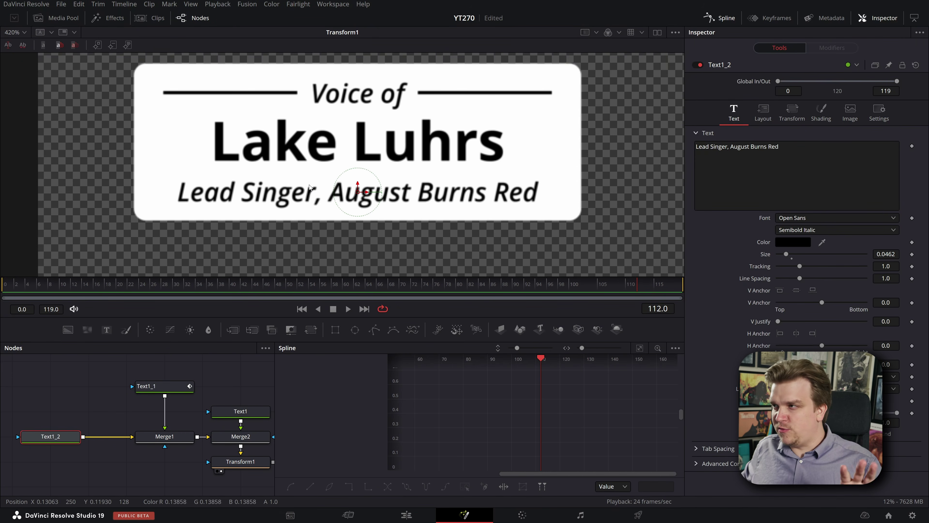
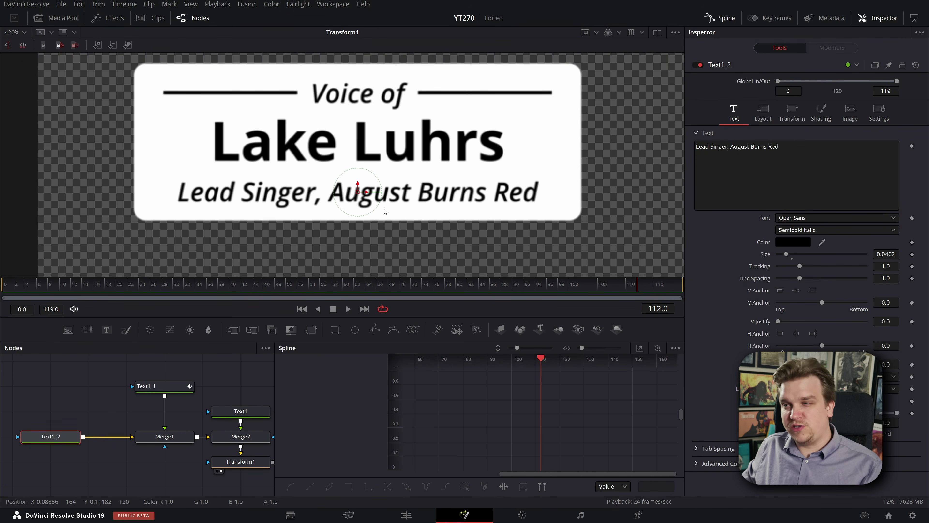
left_click(821, 111)
left_click(780, 169)
left_click(779, 169)
left_click(783, 146)
left_click(780, 170)
left_click(780, 170)
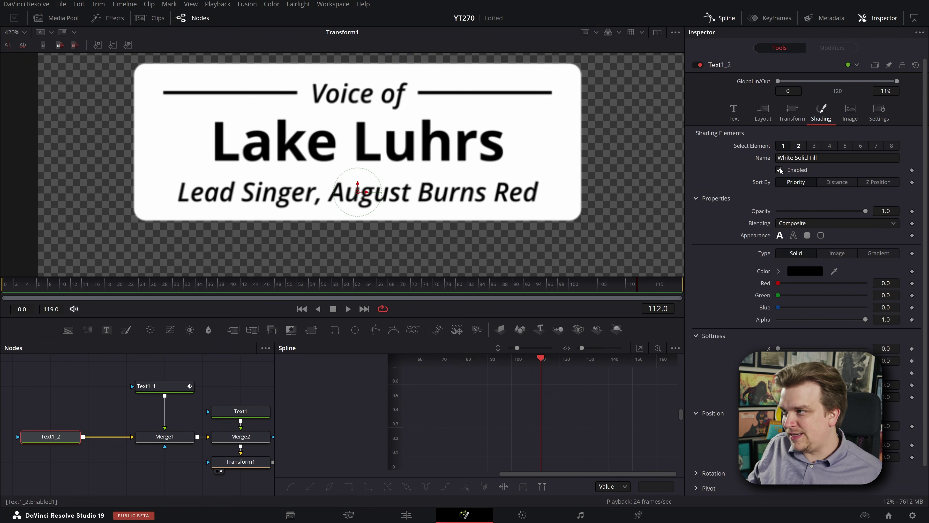
Apply a Follower modifier to Text1_2's "Lead Singer, August Burns Red" text.
left_click(733, 113)
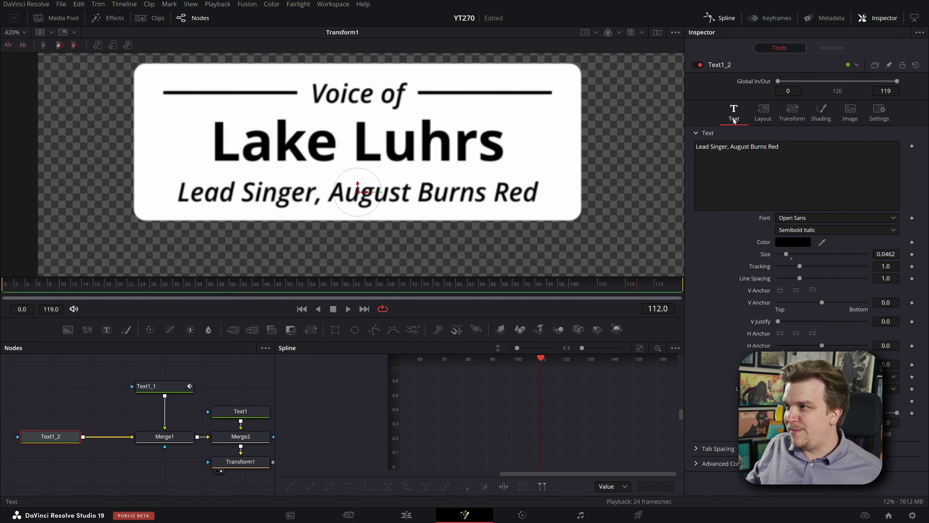
right_click(732, 198)
left_click(755, 258)
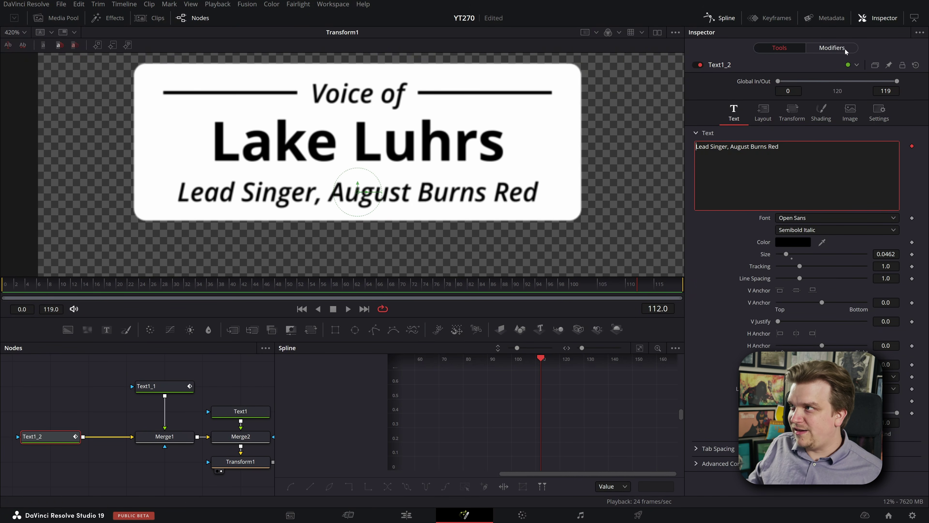
Set Text1_2's Follower to delay Between First and Last Character, adjust its delay, and set the order to Inside Out.
left_click(830, 49)
left_click(805, 131)
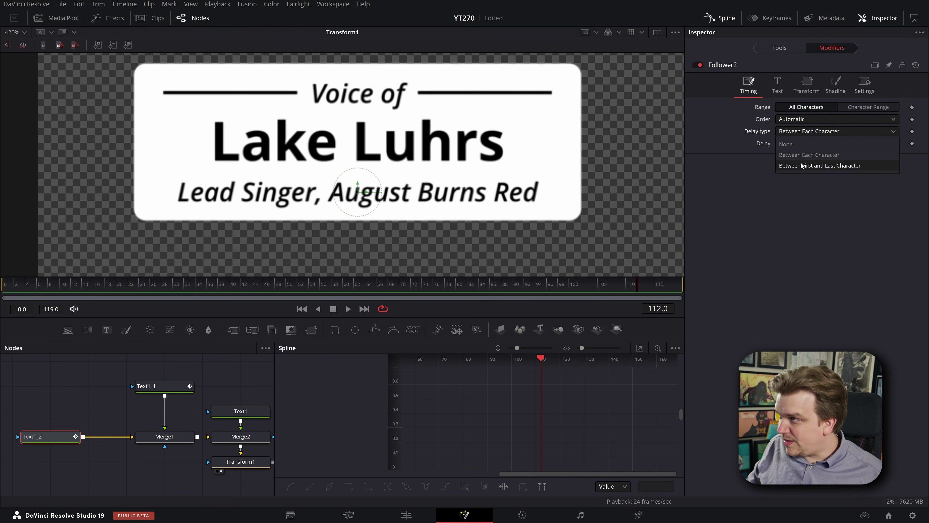
left_click(798, 166)
left_click(882, 143)
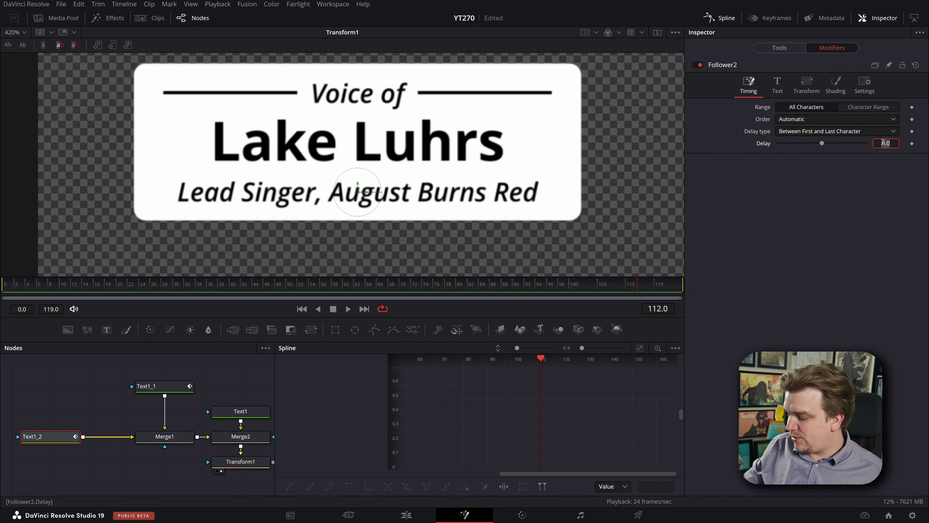
left_click(826, 117)
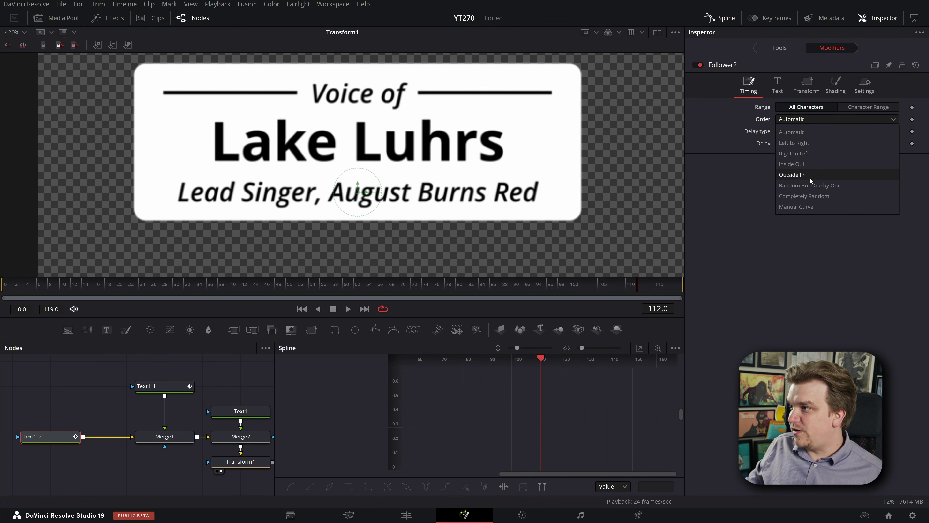
left_click(811, 164)
Keyframe the shading opacity of Text1_2's Follower at 0 on frame 15.
left_click(835, 85)
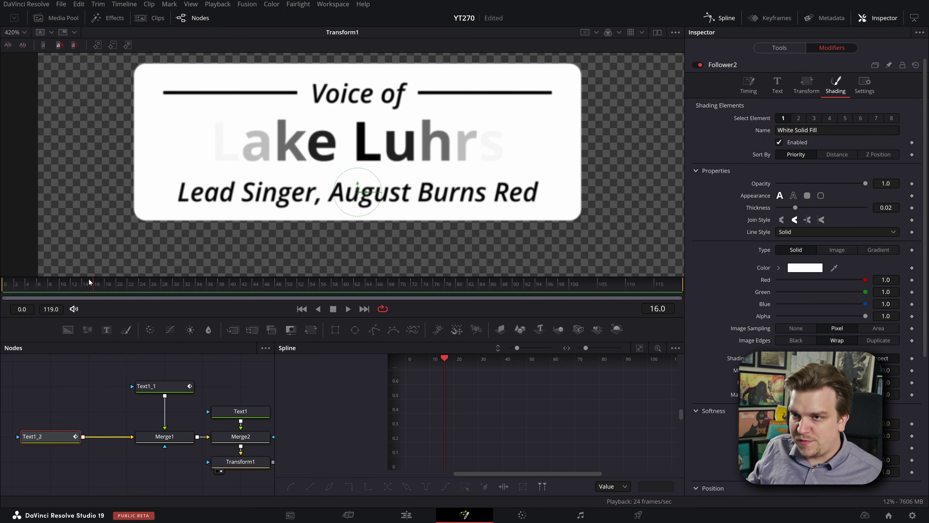
mouse_move(88, 281)
left_mouse_down()
mouse_move(79, 284)
mouse_move(88, 282)
left_mouse_up()
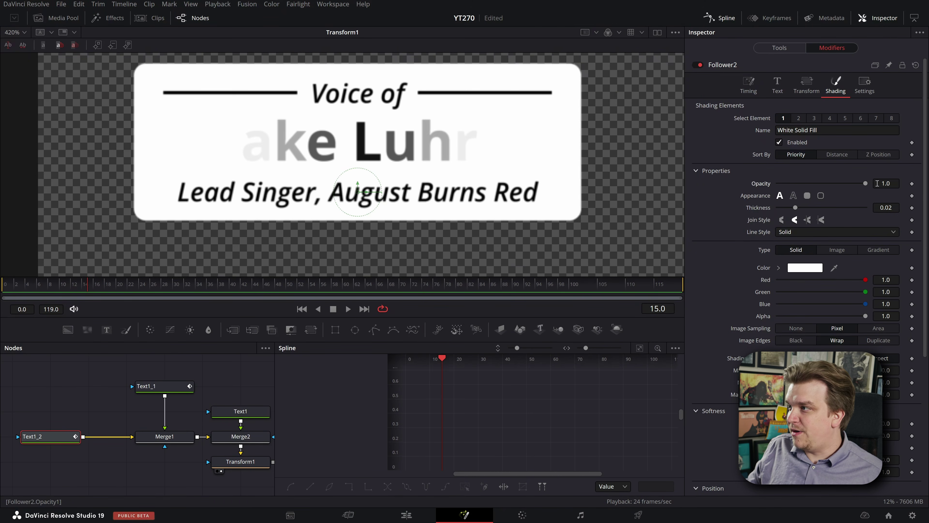
left_click(912, 184)
left_click_drag(865, 183, 776, 184)
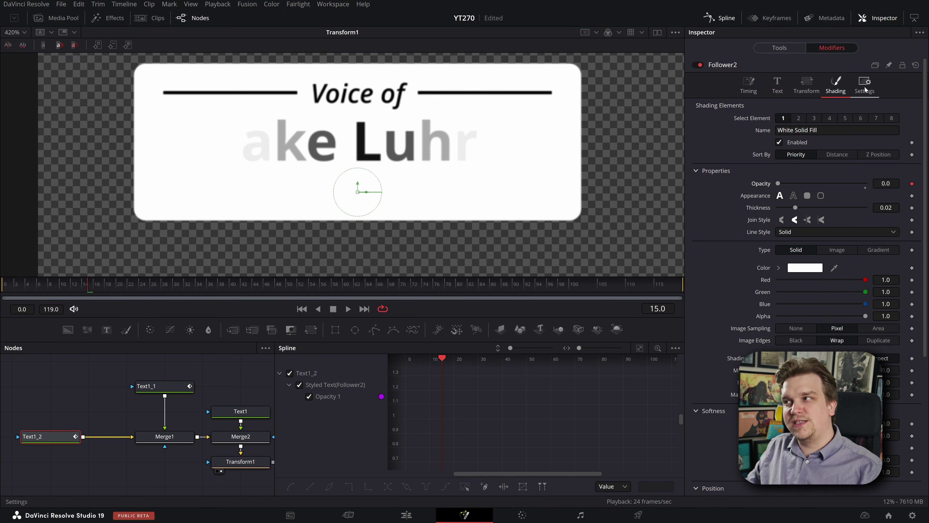
Keyframe the shading opacity of Text1_2's Follower at 1.0 on frame 23 and play back the fade.
left_click_drag(93, 286, 133, 294)
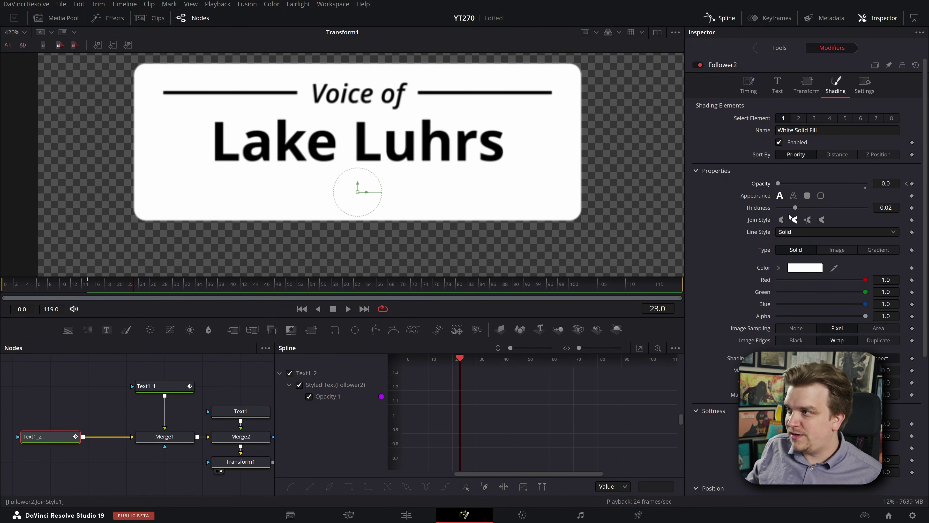
left_click_drag(779, 183, 866, 184)
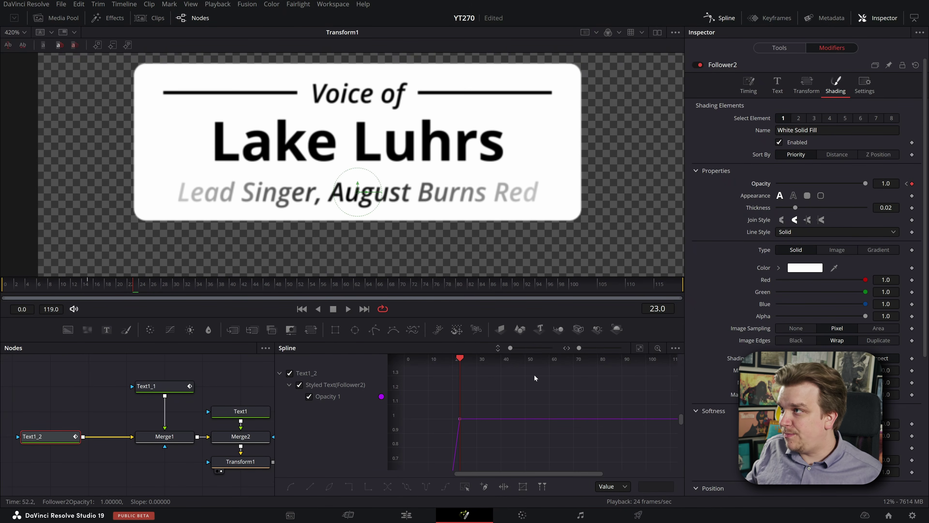
scroll(498, 400, "down", 4)
left_click_drag(419, 420, 438, 407)
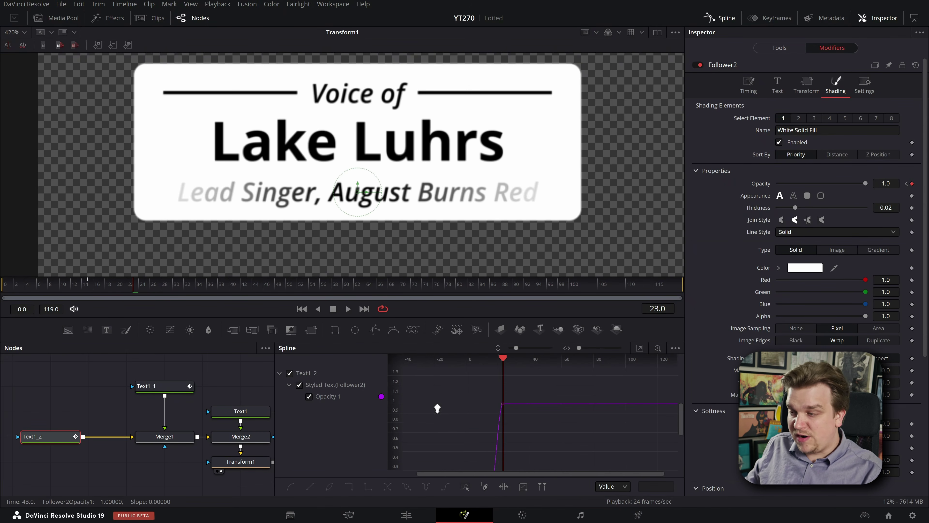
scroll(579, 439, "down", 3)
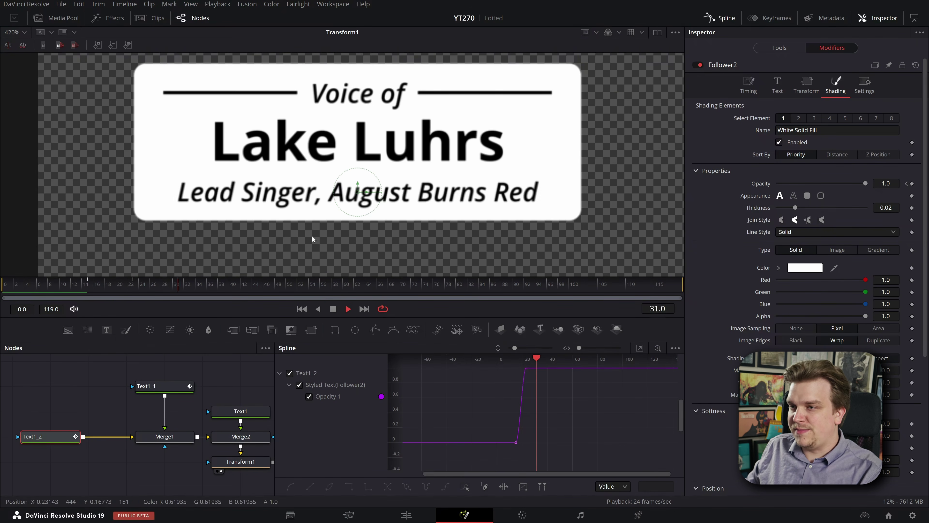
key("space")
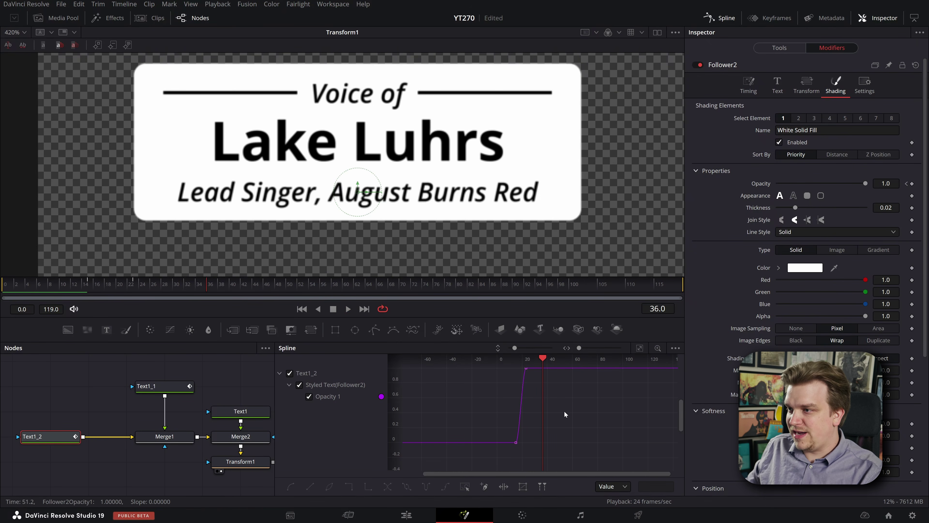
Smooth Text1_2's opacity curve with its final keyframe at about frame 29 and preview both lines fading in.
left_click_drag(559, 386, 520, 390)
left_click(79, 283)
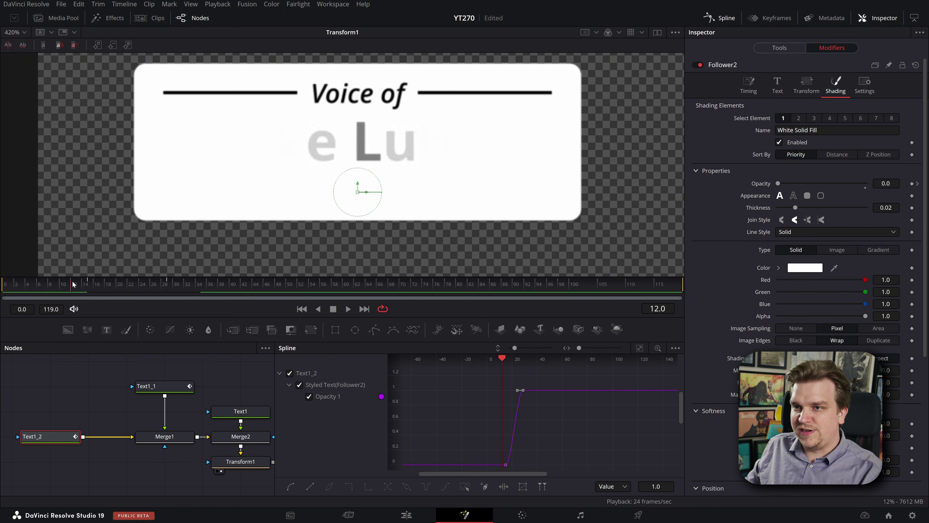
key("space")
key("space")
left_click(497, 433)
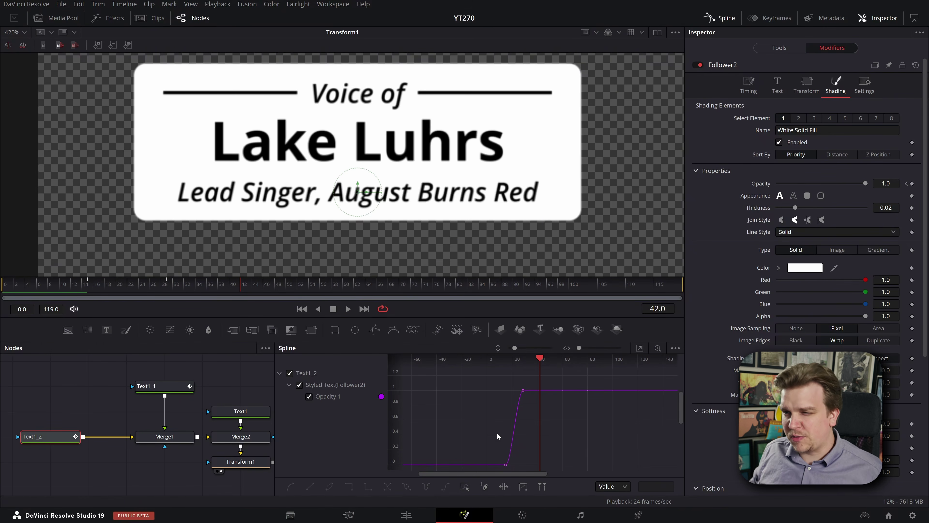
key("space")
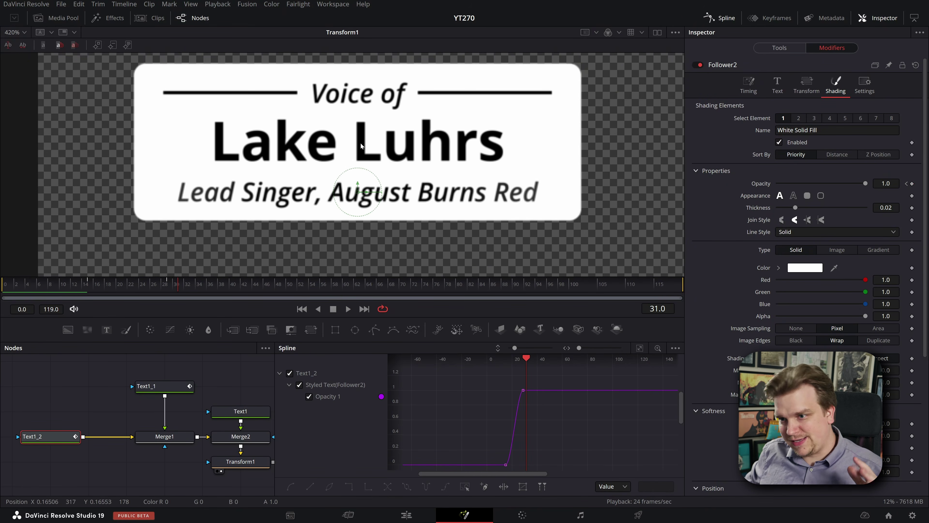
Add a Follower modifier to the "Voice of" text in Text1 and open the modifier's settings.
scroll(72, 375, "down", 2)
left_click(215, 406)
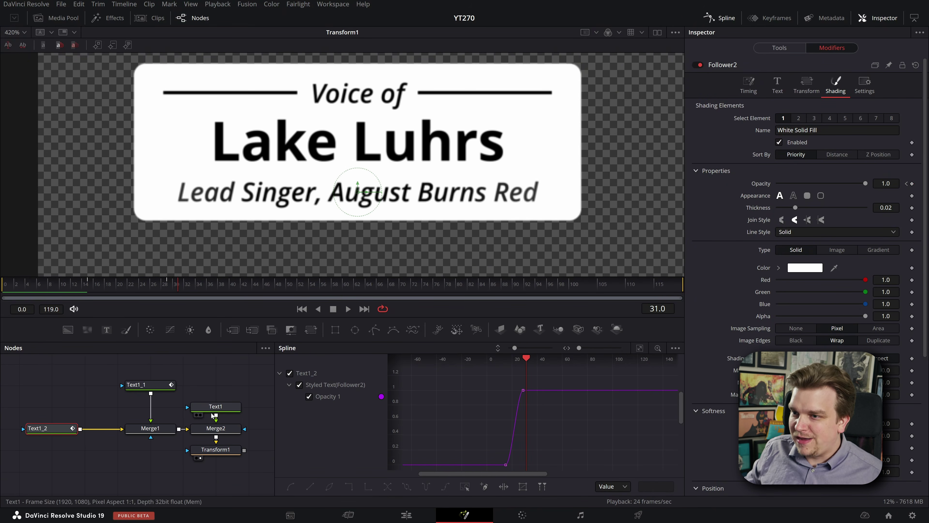
right_click(744, 168)
left_click(787, 221)
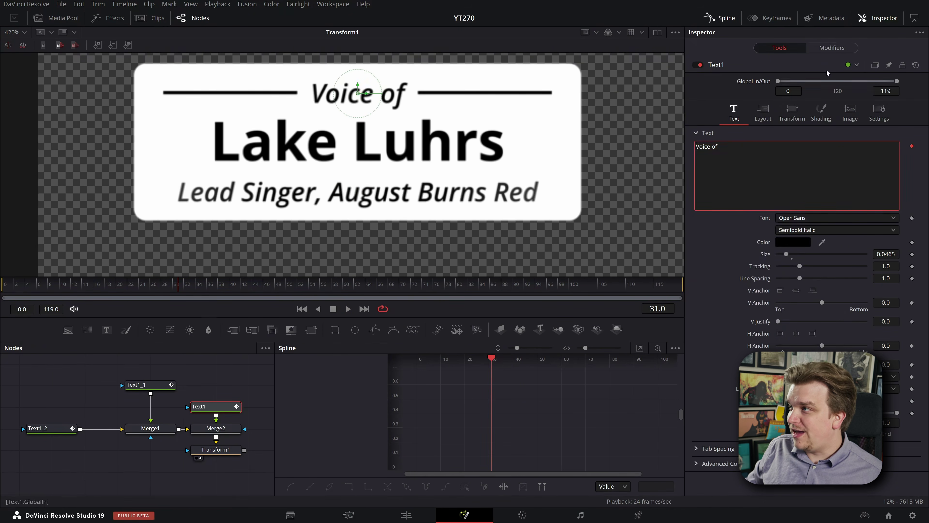
left_click(832, 48)
Set Text1's Follower order to Inside Out, its delay type to Between First and Last Character, and its delay to 12.
left_click(791, 120)
left_click(803, 164)
left_click(811, 133)
left_click(810, 166)
double_click(893, 142)
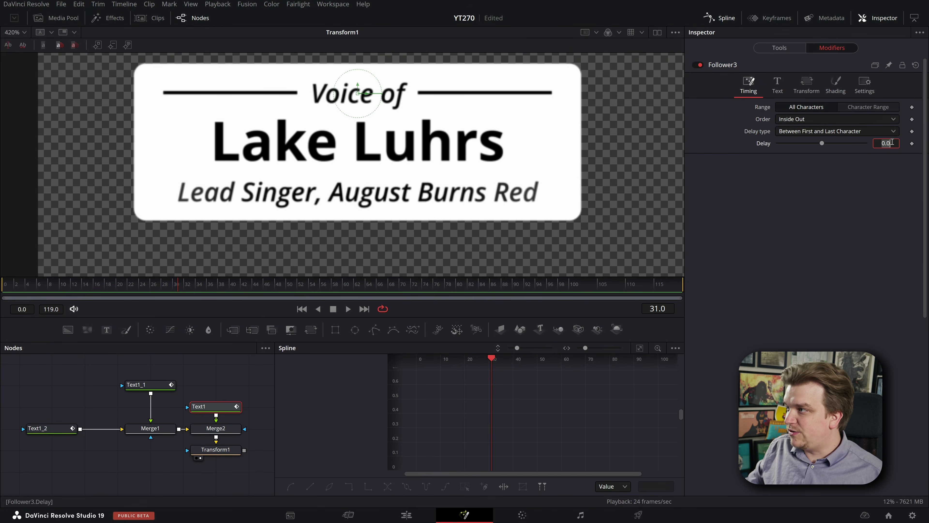
type("12")
key("Return")
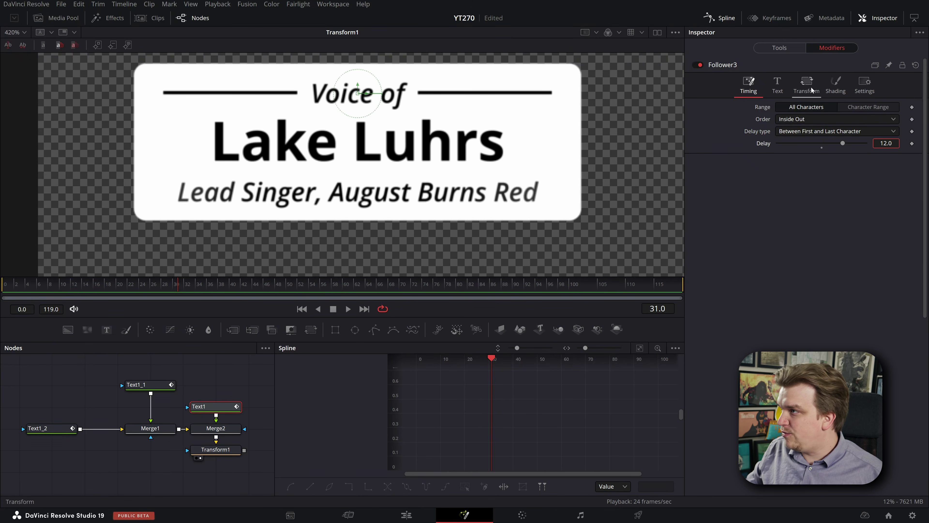
Keyframe the shading opacity of Text1's Follower at 0 on frame 13.
left_click(836, 84)
mouse_move(65, 284)
left_mouse_down()
mouse_move(91, 291)
mouse_move(67, 297)
mouse_move(91, 303)
mouse_move(70, 306)
mouse_move(107, 299)
mouse_move(73, 296)
mouse_move(93, 295)
mouse_move(83, 286)
mouse_move(106, 283)
mouse_move(78, 287)
left_mouse_up()
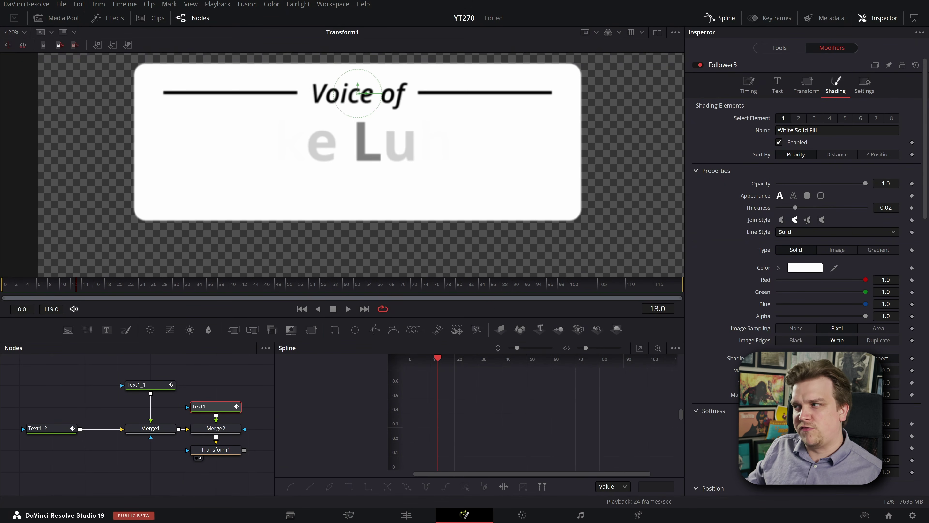
left_click(912, 184)
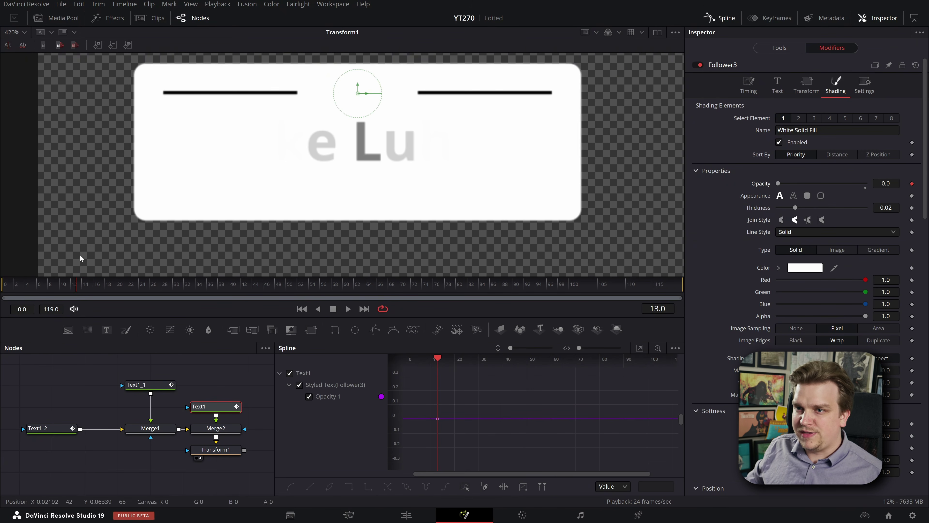
Set the shading opacity of Text1's Follower to 1.0 on frame 19 and play back the fade.
left_click_drag(78, 287, 134, 286)
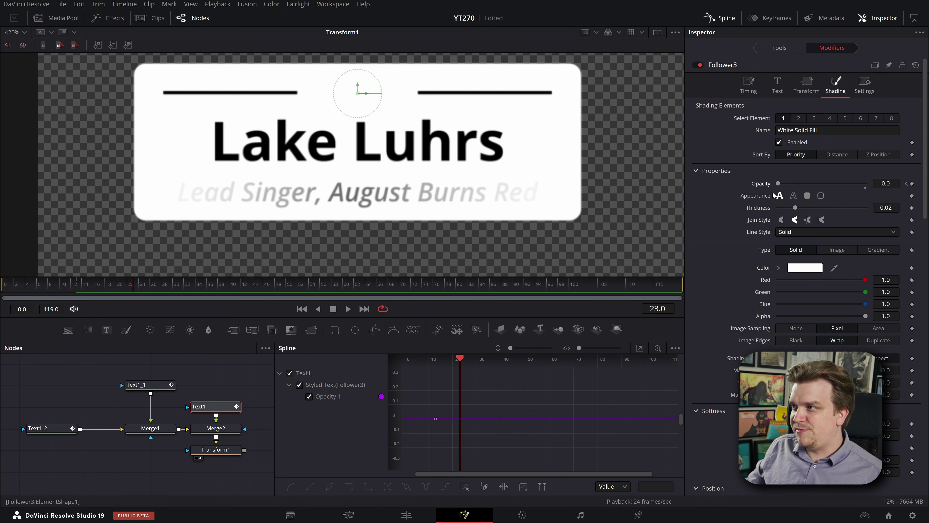
left_click(110, 286)
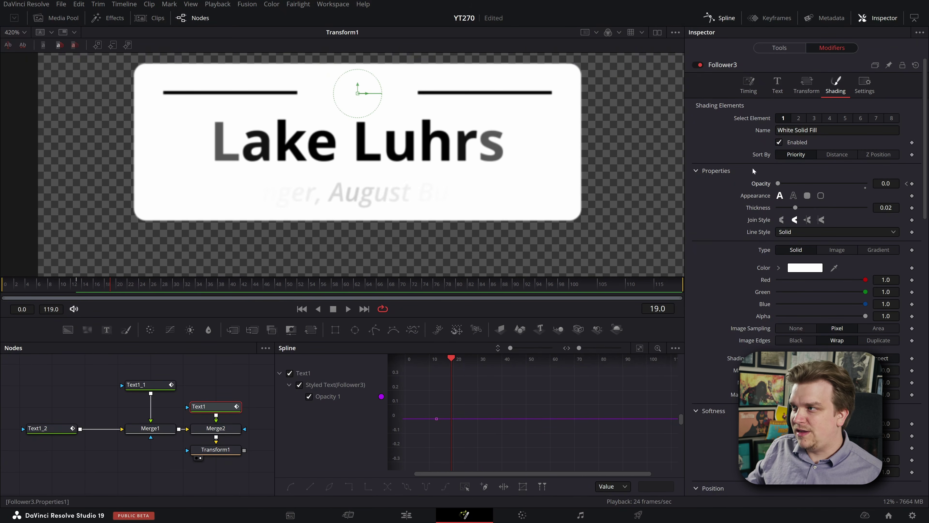
left_click_drag(779, 184, 868, 185)
left_click_drag(87, 286, 41, 295)
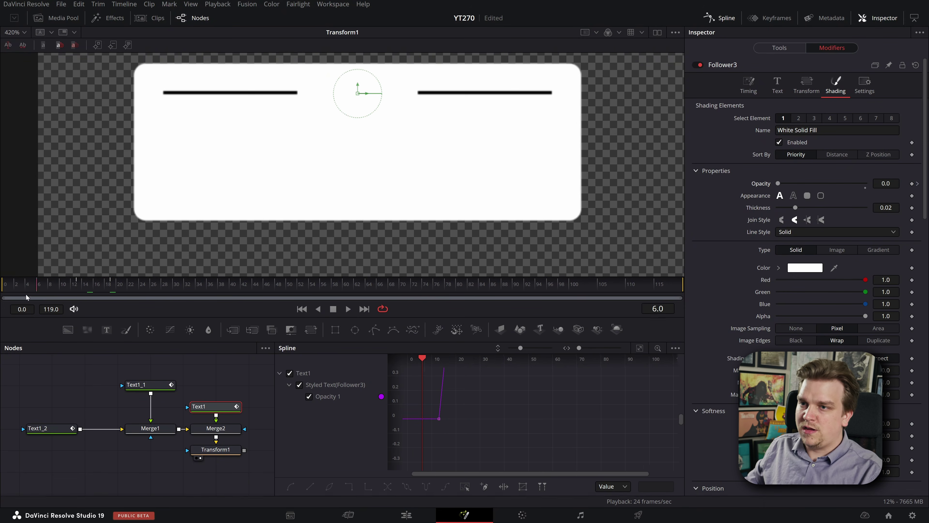
key("space")
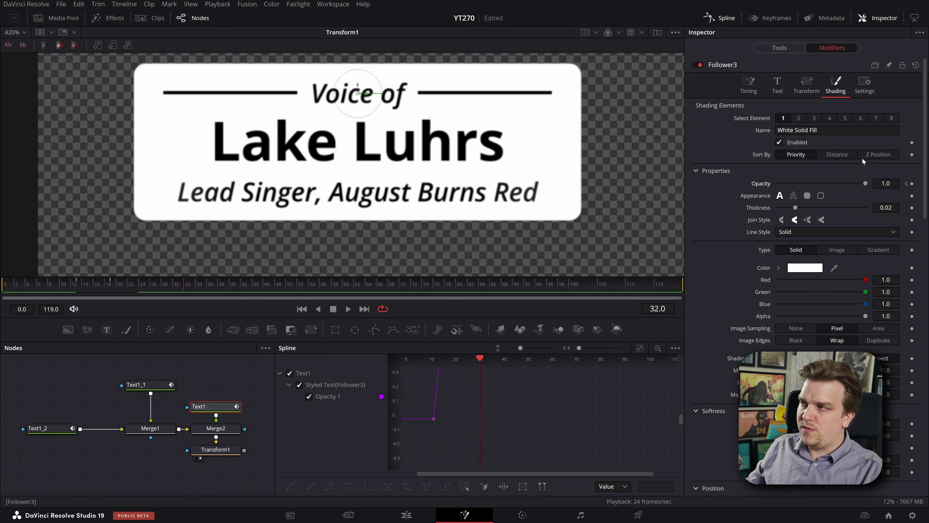
Set the delay of Text1's Follower to 8 and play back the title animation.
left_click(748, 86)
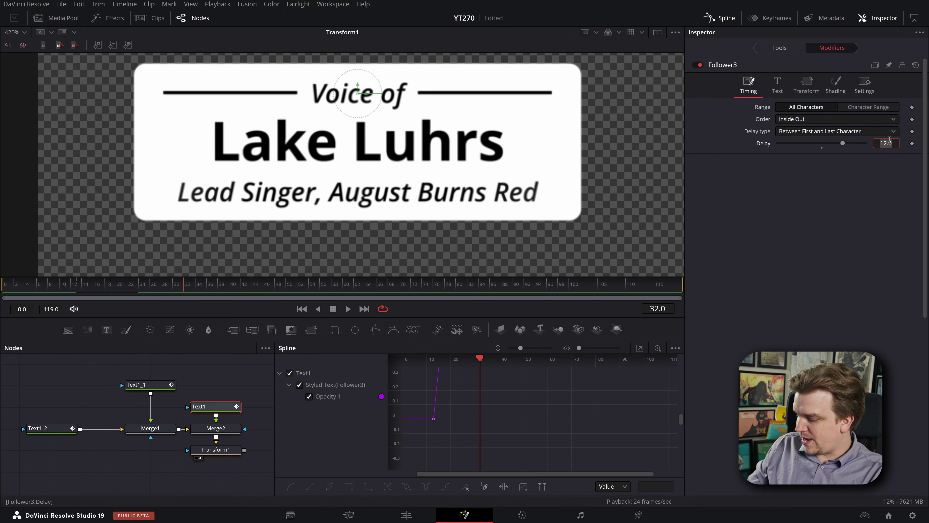
type("8")
key("Return")
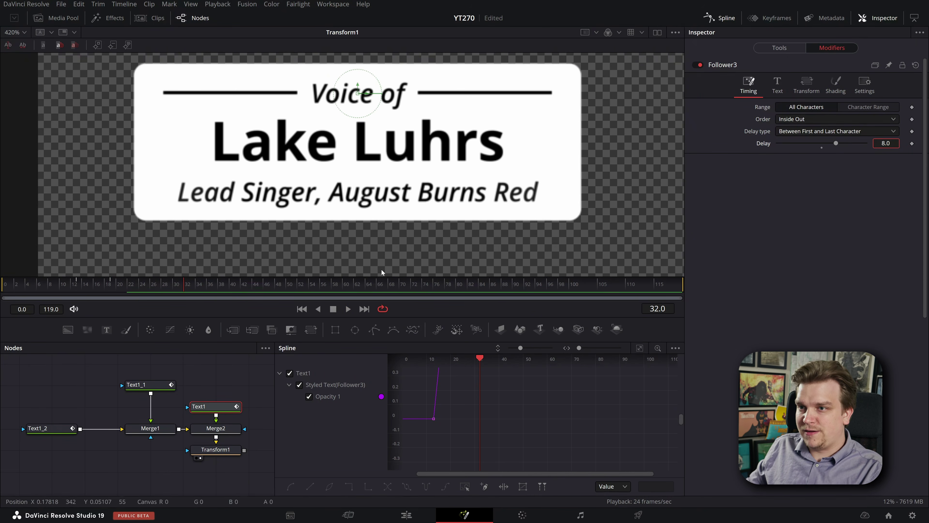
left_click_drag(94, 288, 56, 299)
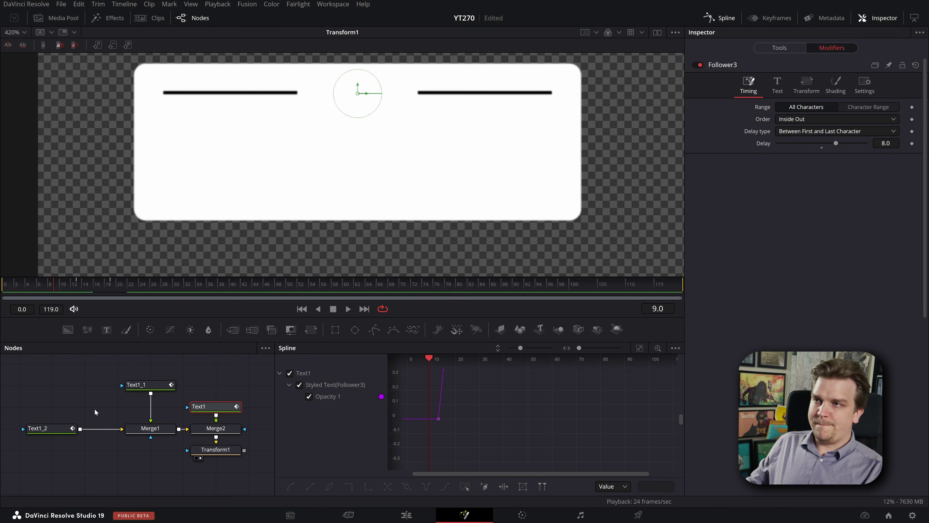
left_click(155, 477)
key("space")
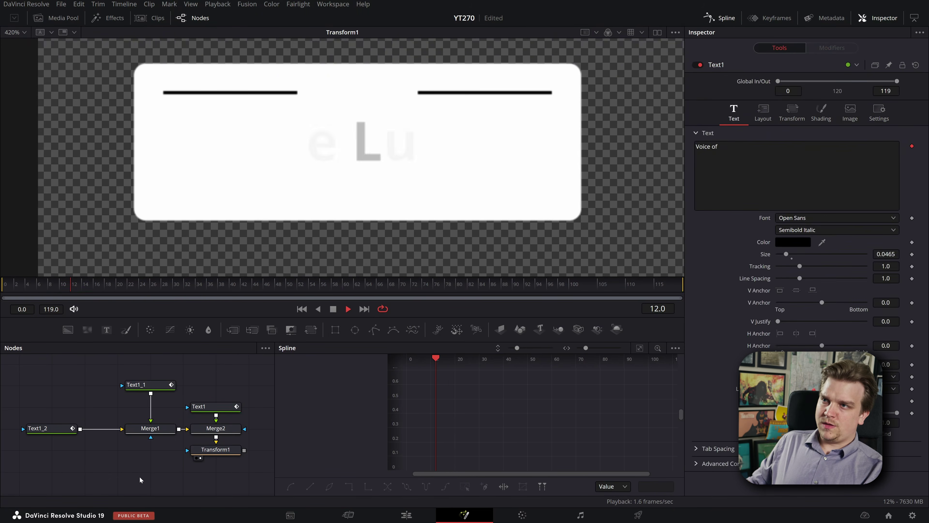
key("space")
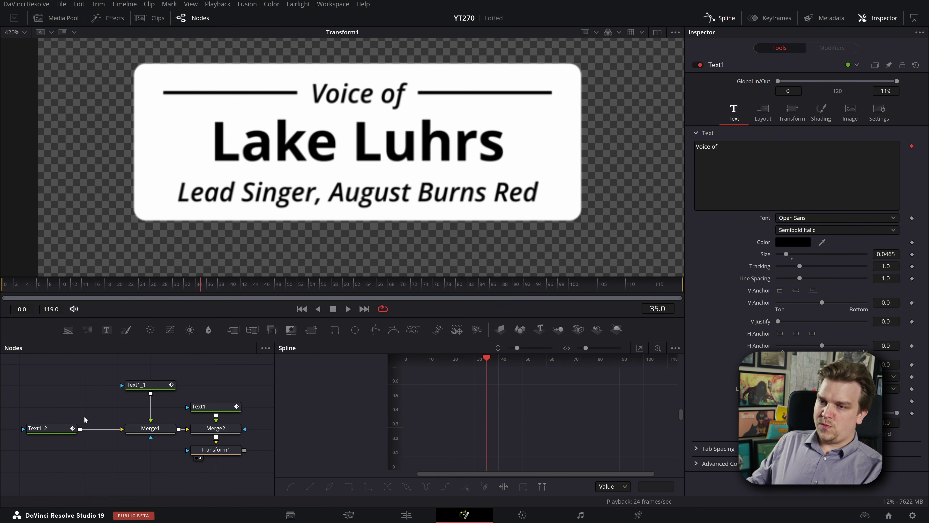
Smooth Text1's opacity curve and shift both keyframes earlier so the fade runs from frame 10 to about frame 16.
left_click(207, 406)
mouse_move(575, 389)
left_mouse_down()
mouse_move(535, 386)
mouse_move(549, 410)
mouse_move(564, 403)
left_mouse_up()
scroll(549, 397, "up", 2)
left_click(640, 348)
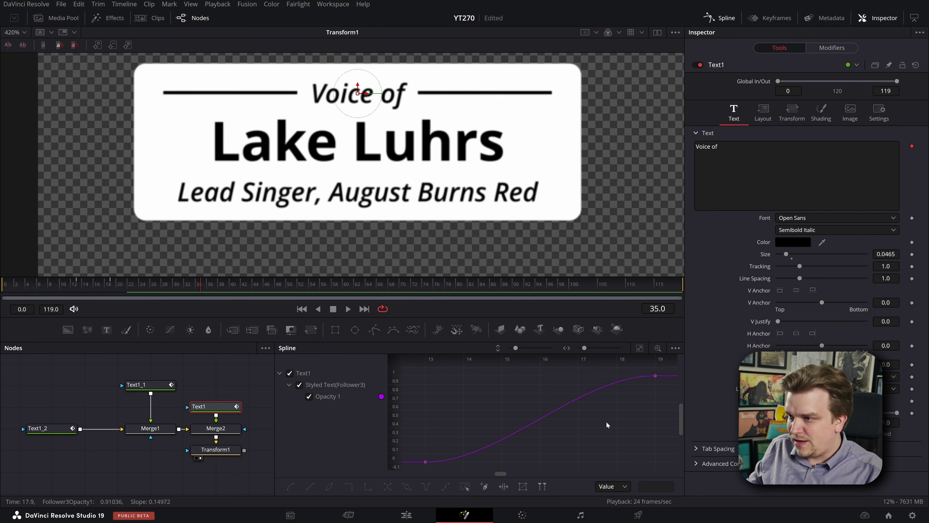
scroll(448, 451, "down", 3)
left_click_drag(603, 391, 680, 359)
left_click_drag(628, 411, 621, 443)
left_click_drag(621, 443, 588, 446)
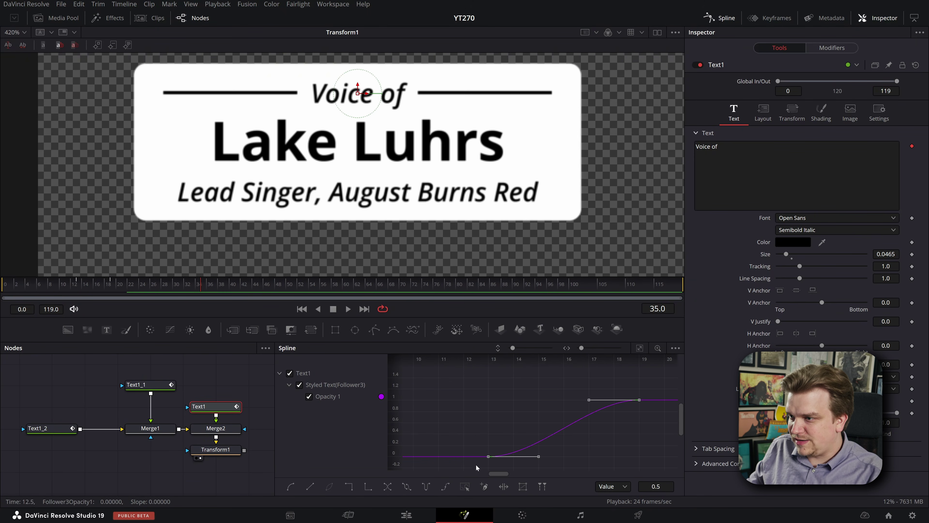
left_click_drag(485, 461, 464, 463)
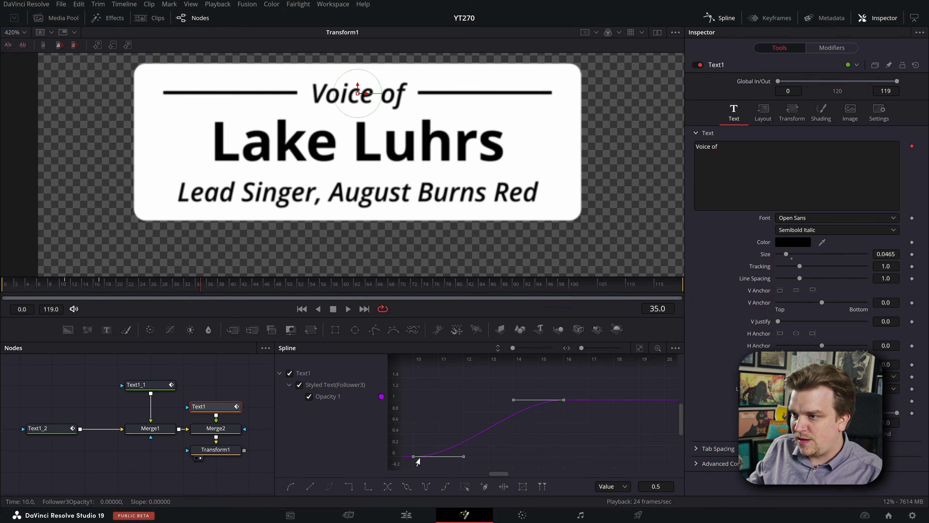
Play back the three text lines fading in and save the project.
left_click_drag(61, 286, 36, 292)
key("space")
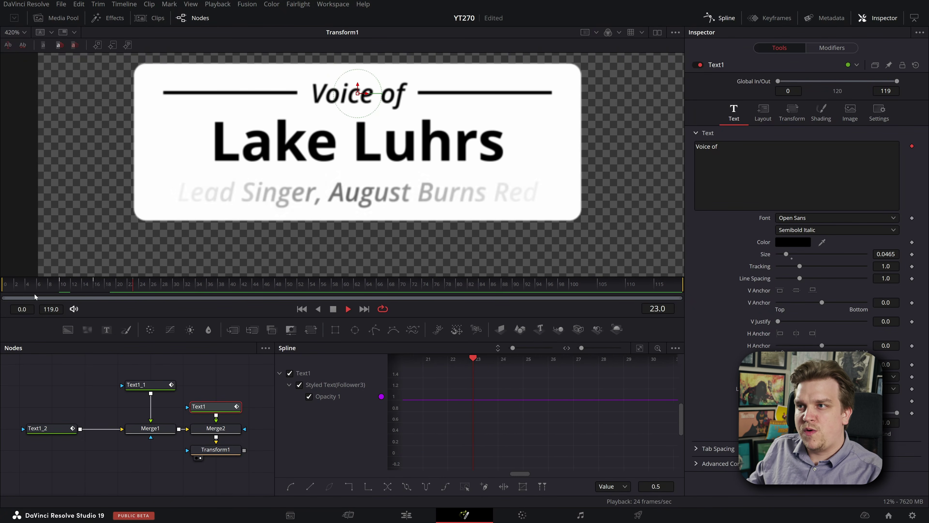
key("space")
key("ctrl+s")
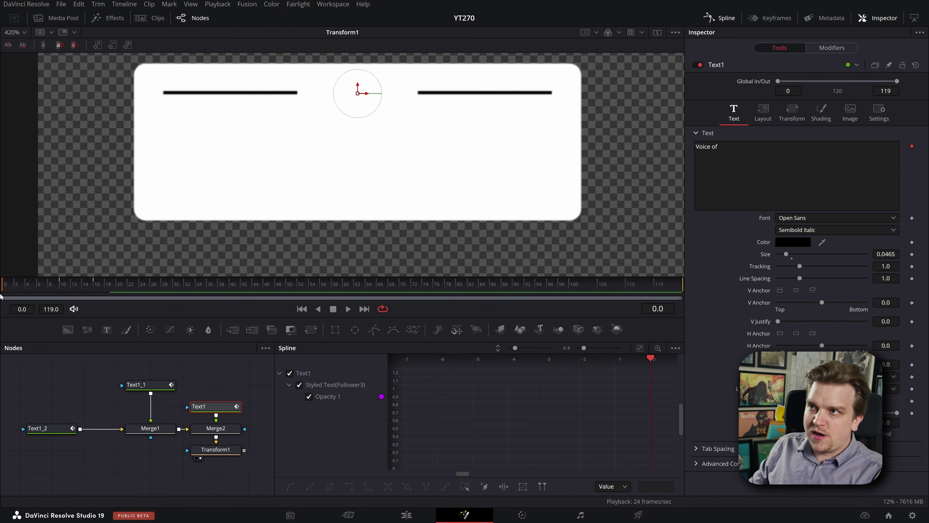
key("space")
scroll(223, 384, "down", 1)
scroll(235, 380, "up", 1)
Add an Extend Horizontal keyframe on frame 18 to the Black Shadow shading element of Text1.
left_click(229, 384)
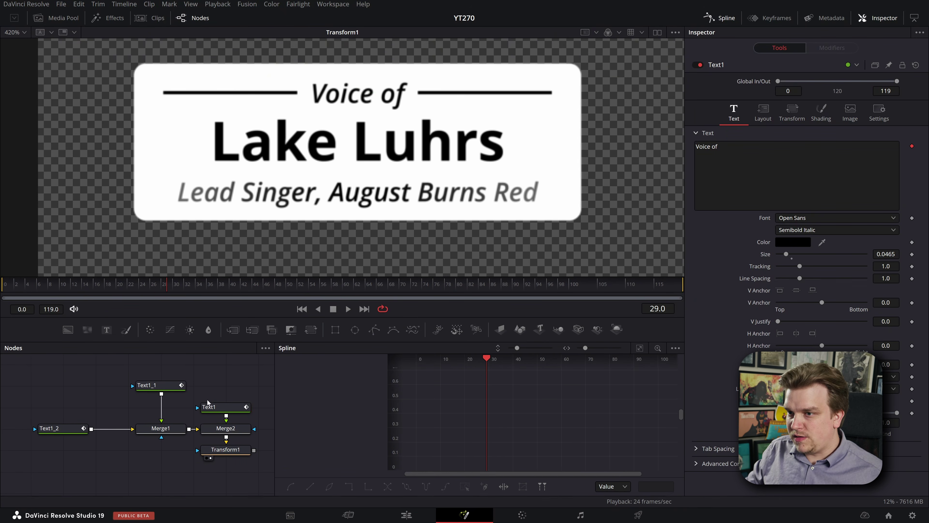
left_click(224, 409)
left_click(822, 111)
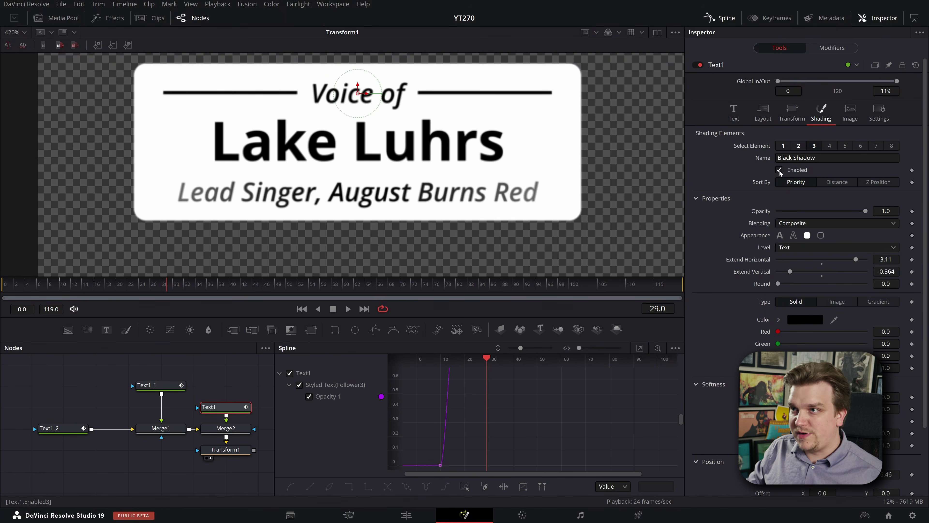
left_click_drag(27, 291, 108, 288)
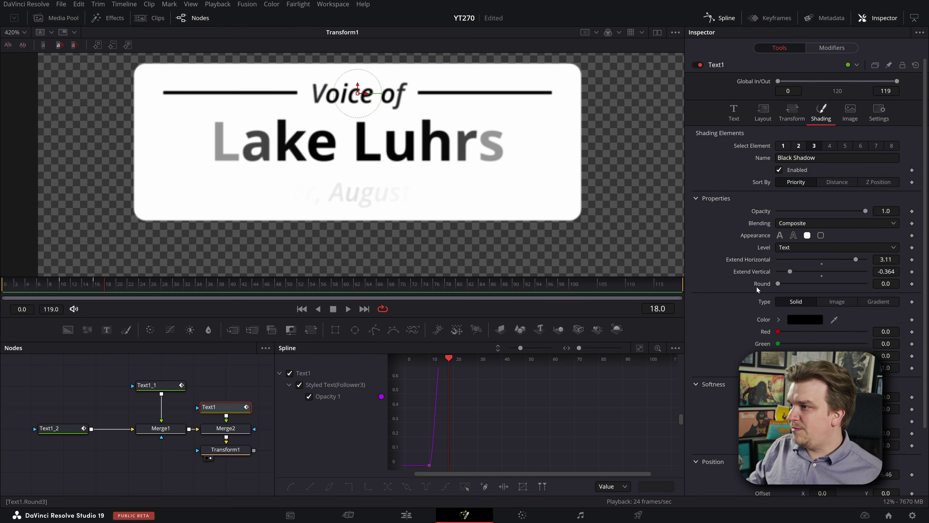
left_click(912, 260)
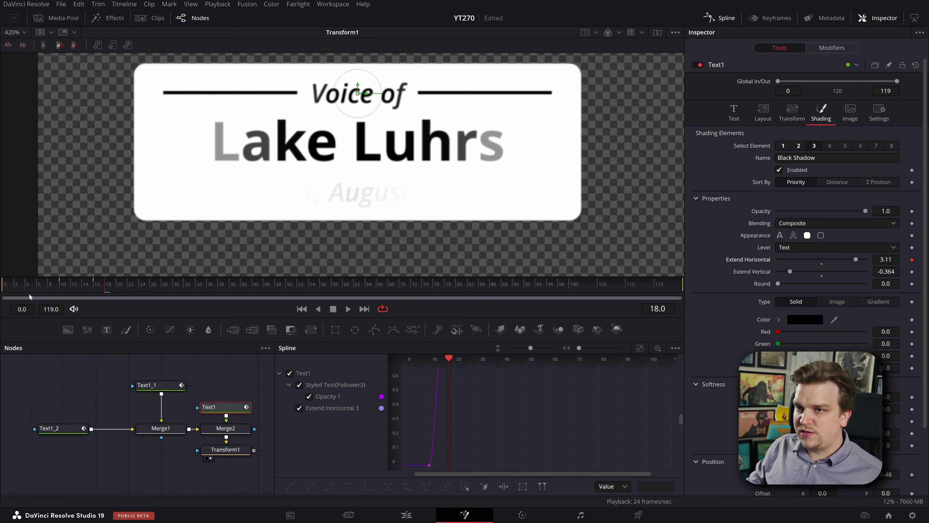
Keyframe the Black Shadow's Extend Horizontal at 3.11 on frame 30 and set its frame 18 keyframe to about 0.
left_click_drag(115, 284, 174, 286)
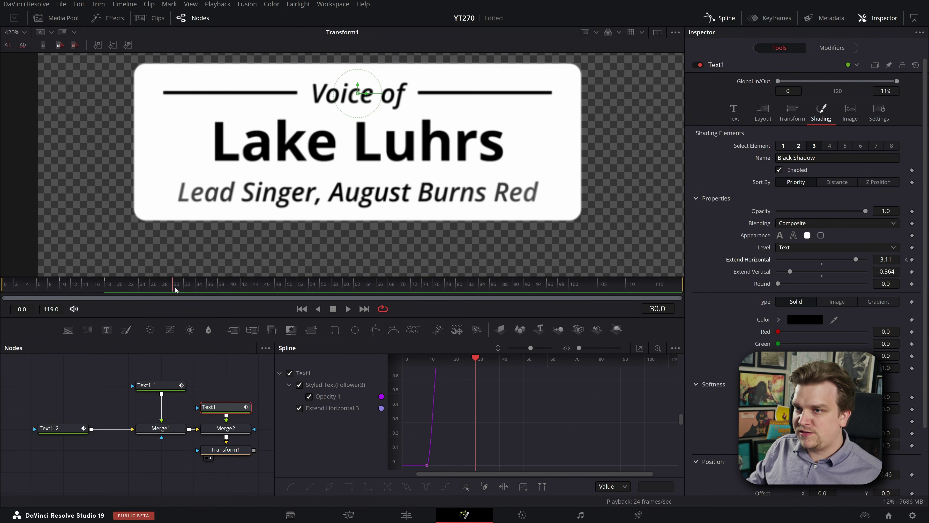
left_click(912, 260)
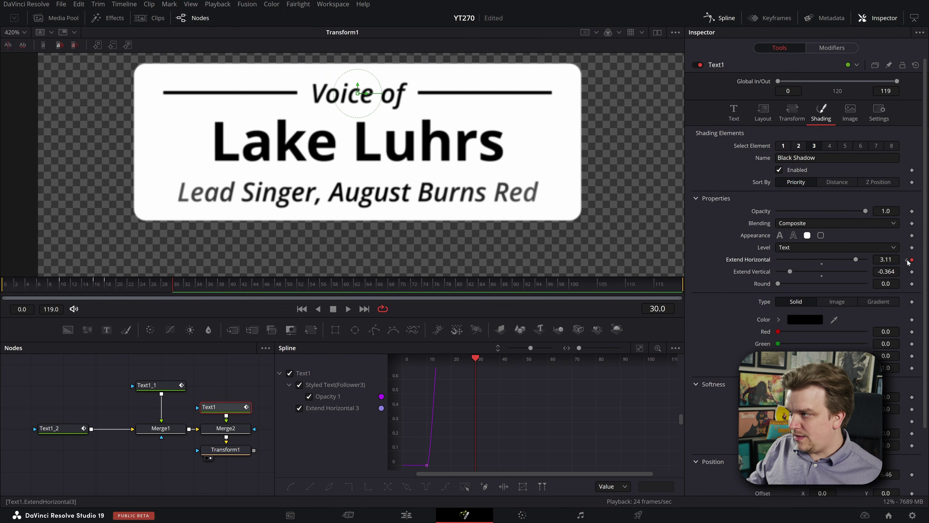
left_click(907, 260)
left_click_drag(857, 260, 822, 260)
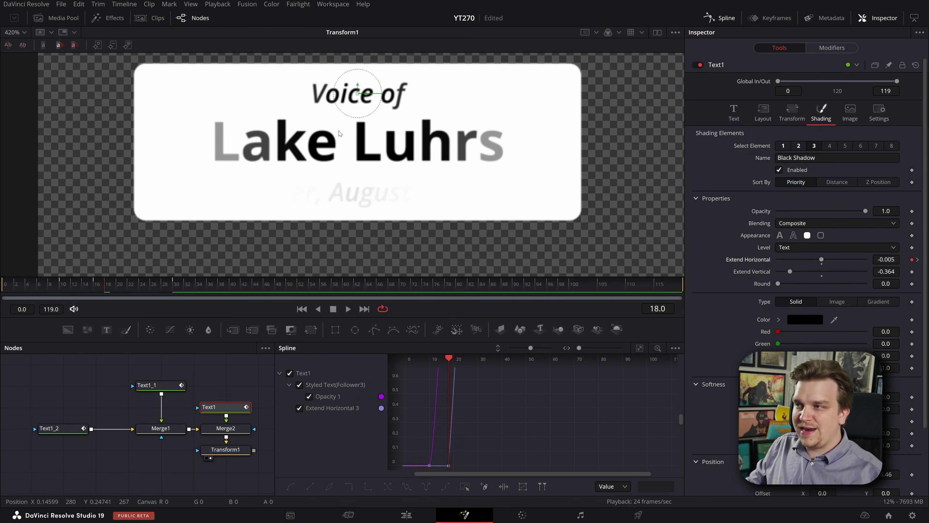
Turn Text1's Red Outline shading element off and back on to check its effect on the lines.
left_click(798, 146)
left_click(779, 170)
left_click(779, 171)
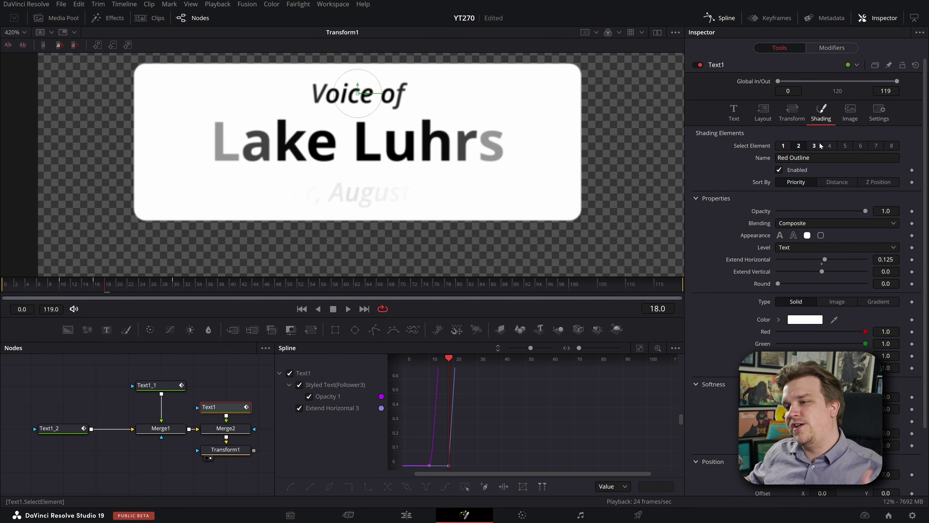
Hide Text1's opacity curve, smooth the Extend Horizontal curve, and play the animation from the start.
left_click(309, 397)
key("f")
left_click_drag(78, 289, 2, 290)
key("space")
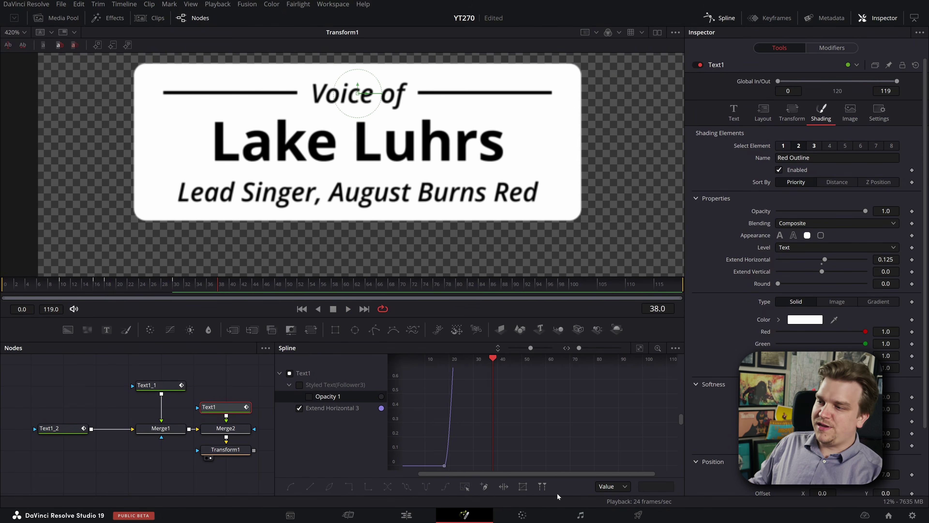
Move the first Extend Horizontal keyframe to frame 10 and fit the curve in the spline view.
left_click_drag(500, 450, 544, 445)
left_click_drag(484, 464, 483, 465)
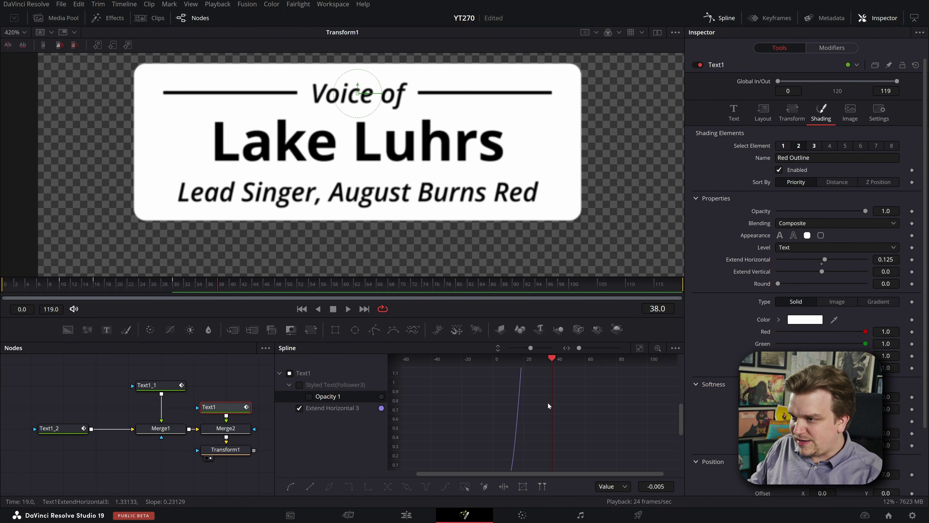
left_click(639, 347)
left_click(655, 375)
scroll(608, 424, "down", 3)
Set the Ease In of the final Extend Horizontal keyframe to about 63.7.
left_click(645, 388)
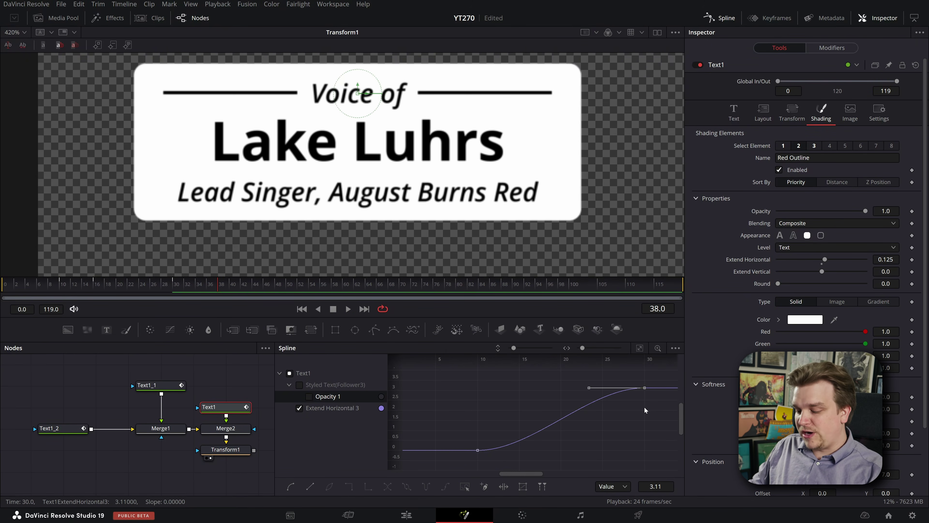
key("t")
left_click_drag(569, 361, 589, 360)
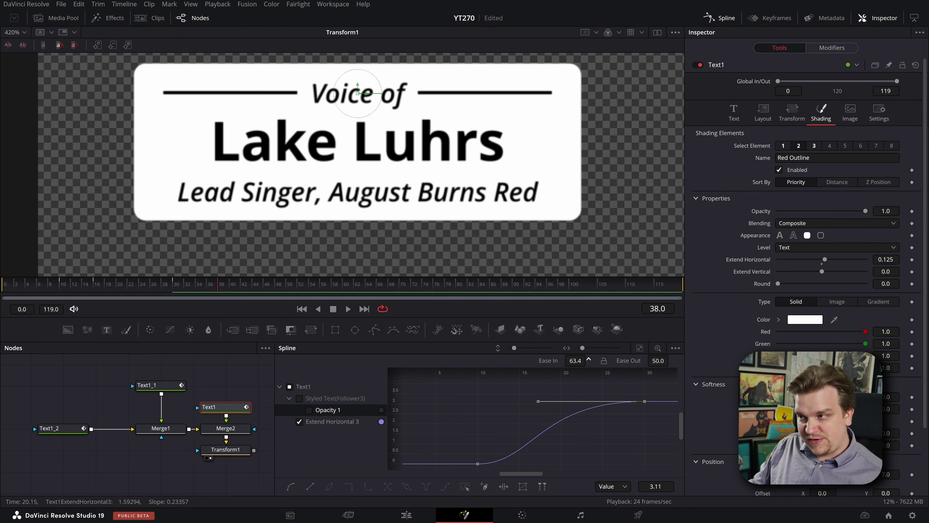
left_click(570, 453)
Play back and scrub the animation to review how the side lines extend beside the "Voice of" text.
left_click(32, 284)
key("space")
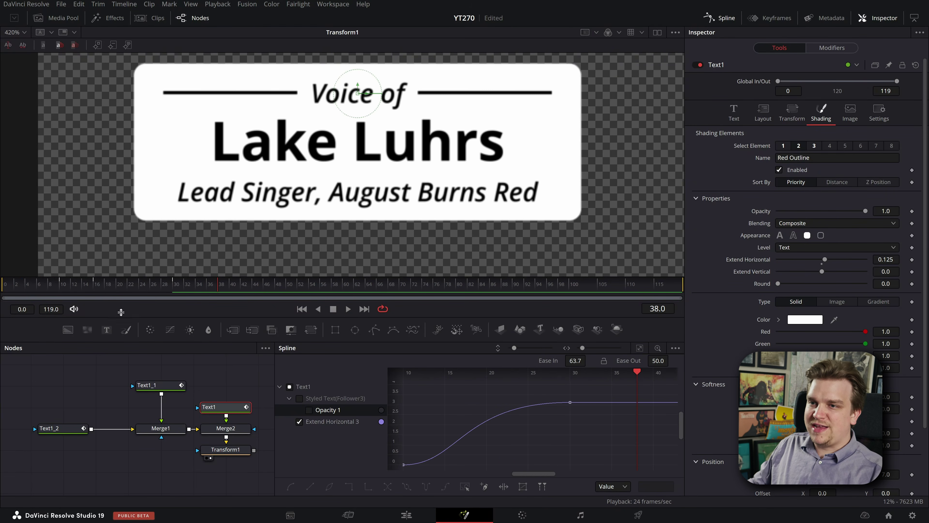
left_click(50, 288)
key("space")
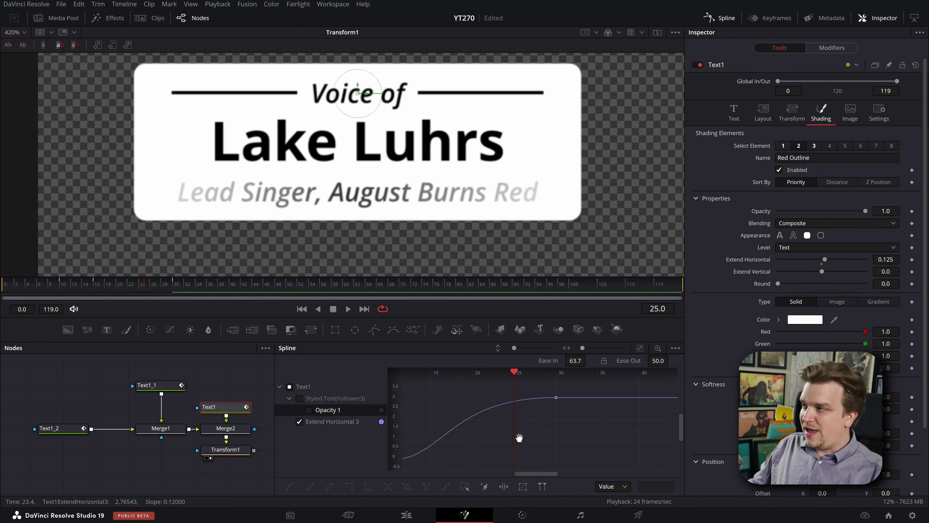
left_click_drag(95, 288, 65, 291)
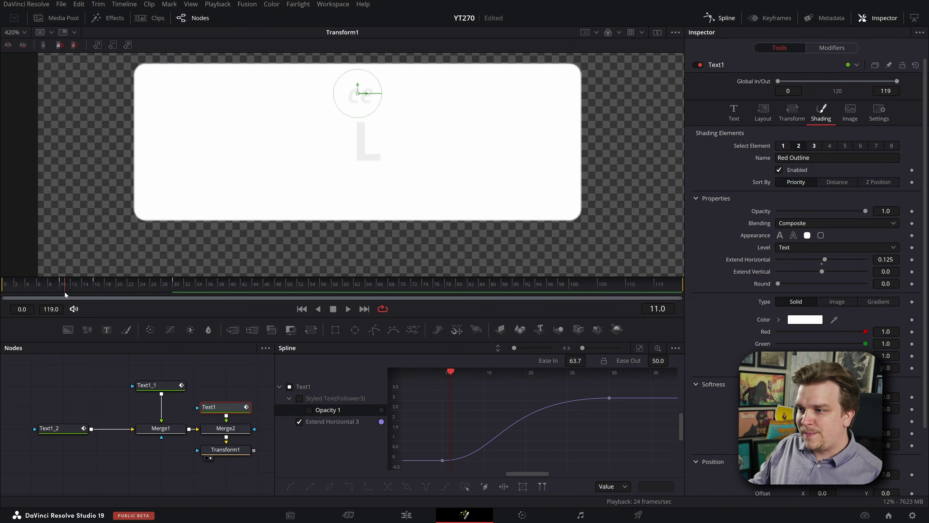
left_click(911, 211)
left_click_drag(865, 211, 709, 209)
left_click_drag(91, 286, 134, 289)
left_click(778, 211)
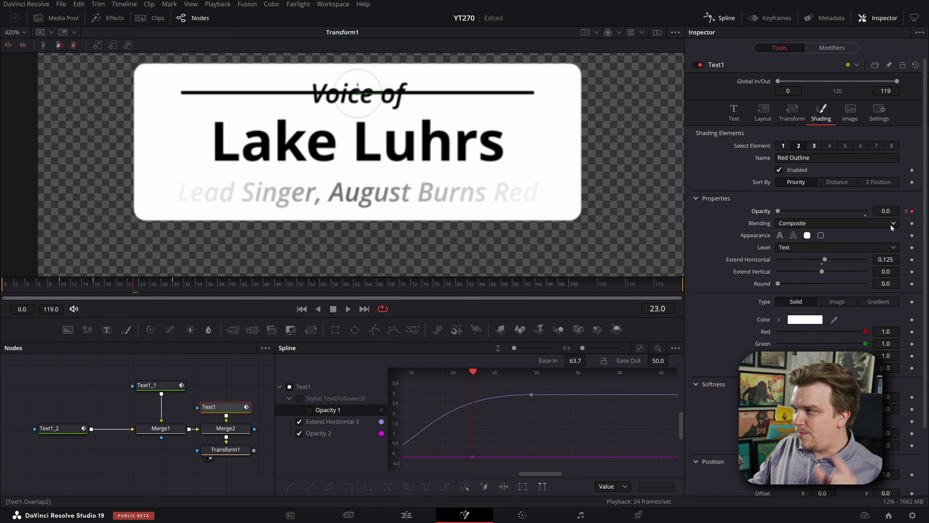
double_click(762, 211)
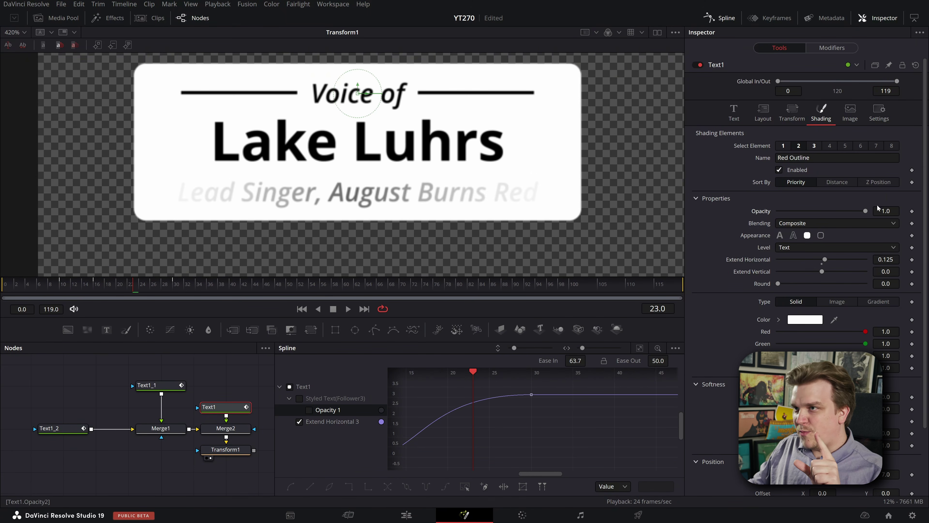
Keyframe the Opacity of Text1's Black Shadow shading element from 0 at frame 11 to 1 at frame 26.
left_click(816, 146)
left_click_drag(138, 279, 70, 299)
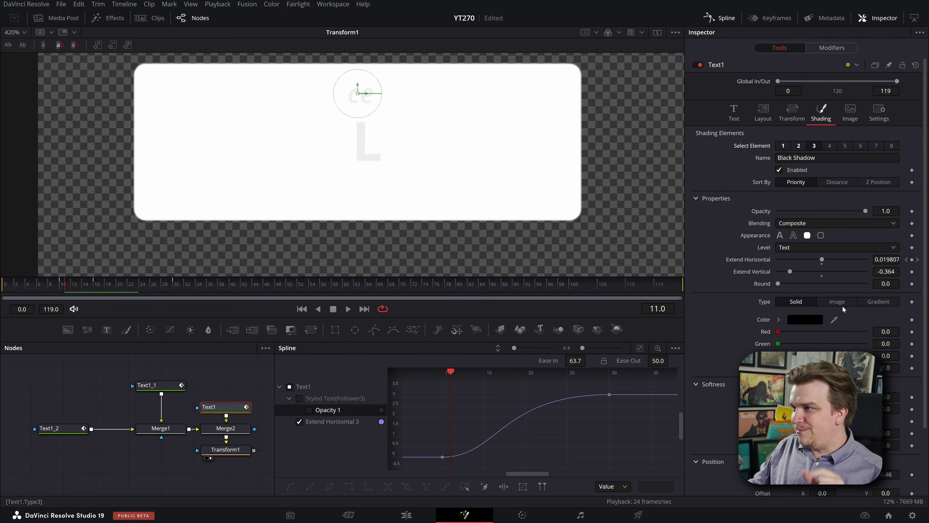
left_click_drag(866, 212, 773, 212)
left_click(911, 211)
left_click_drag(105, 287, 153, 285)
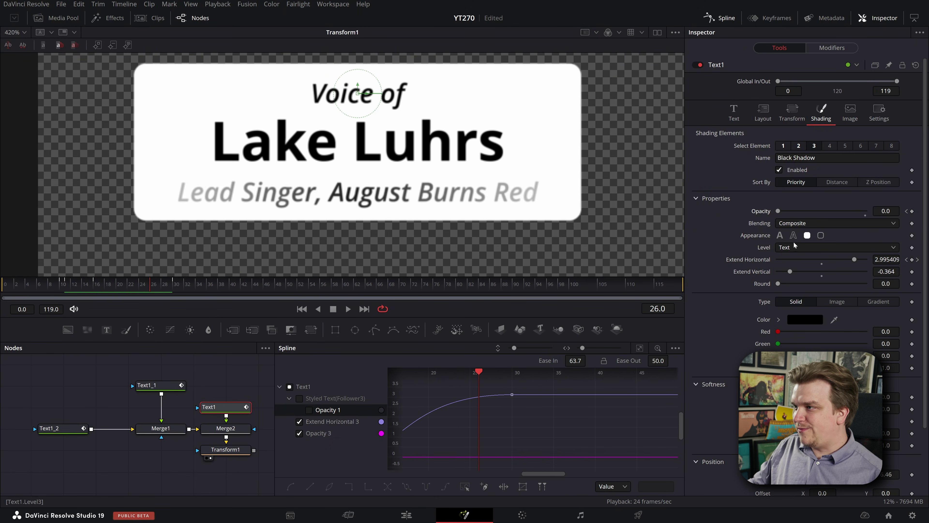
left_click_drag(778, 212, 867, 211)
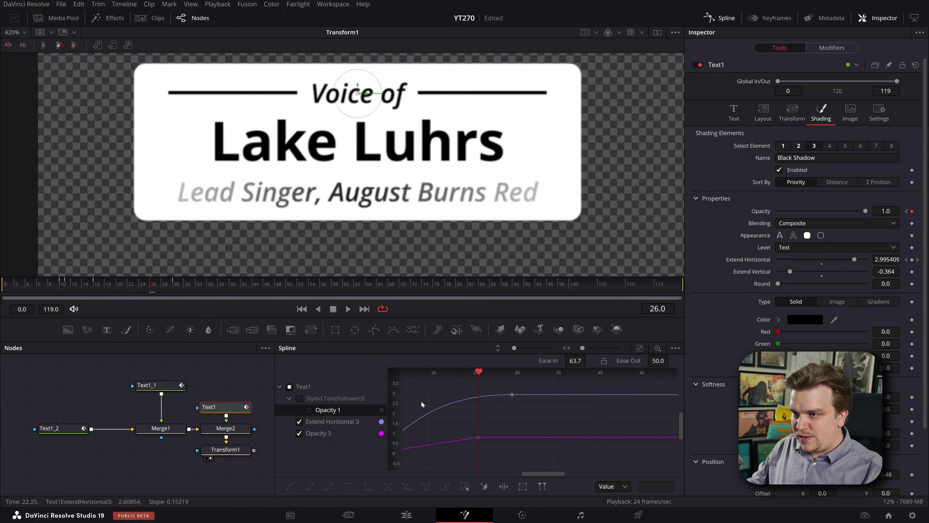
Hide the Extend Horizontal curve, smooth the shading element's Opacity curve, and save the project.
left_click(306, 421)
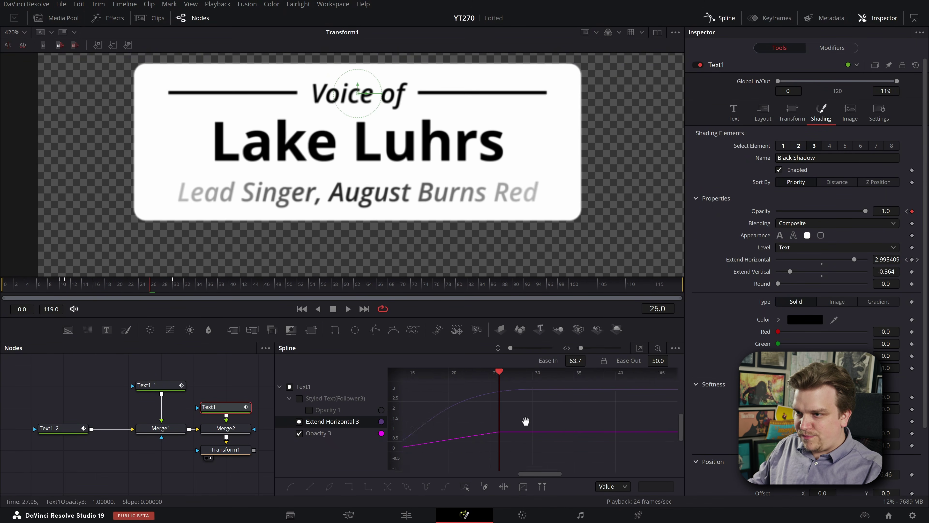
left_click(299, 422)
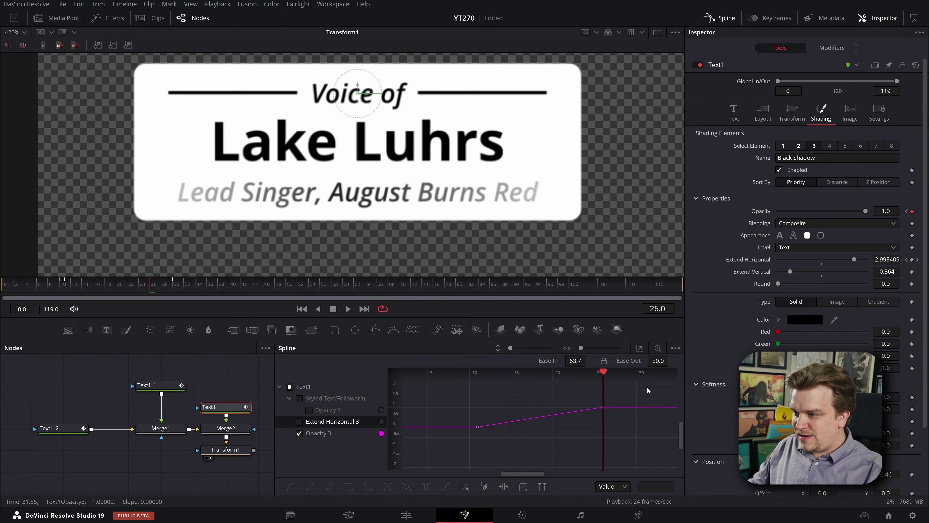
key("ctrl+s")
Play the title animation from the start in a wider view to review how the side lines fade in.
left_click_drag(84, 287, 1, 298)
key("space")
left_click_drag(117, 284, 1, 292)
scroll(409, 181, "down", 5)
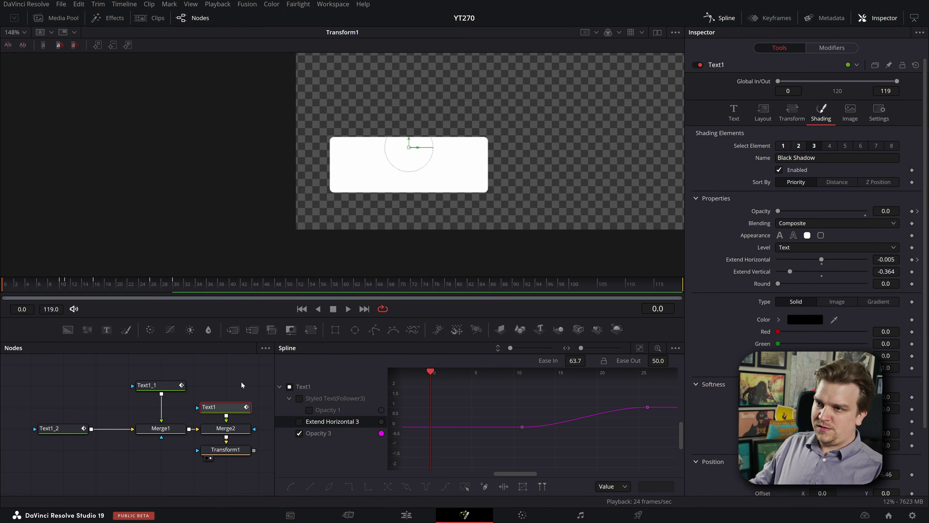
left_click(237, 386)
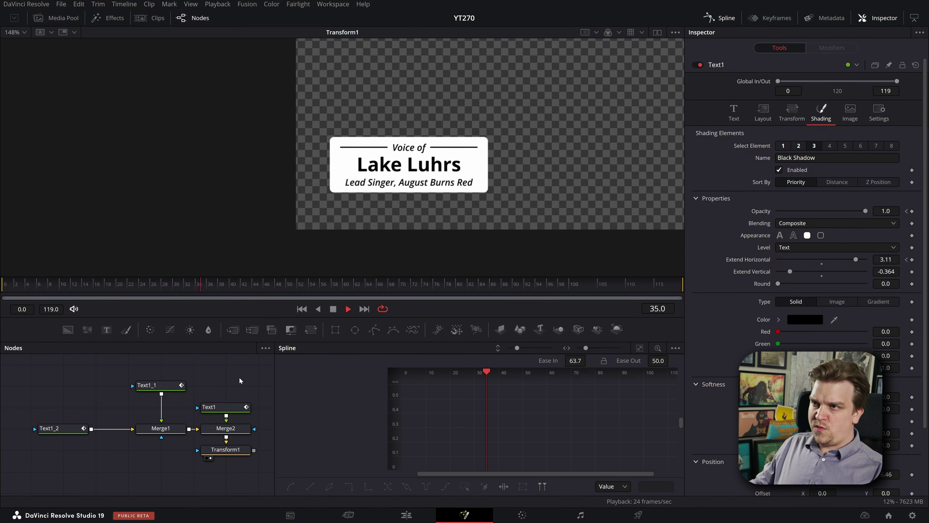
key("space")
left_click_drag(85, 292, 2, 292)
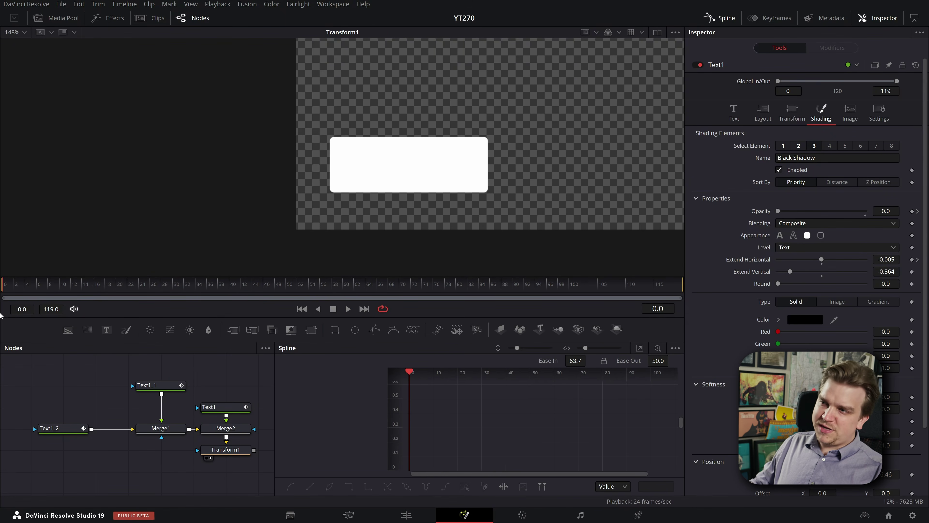
key("space")
key("space")
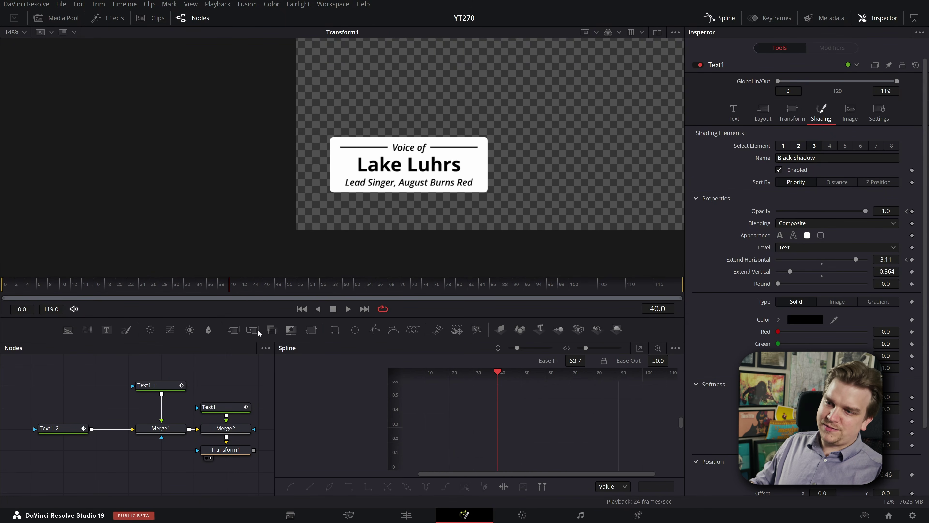
Move the first Follower opacity keyframe of Text1_2 slightly earlier, play the result, and save the project.
left_click(59, 430)
scroll(420, 437, "up", 2)
left_click_drag(438, 457, 615, 420)
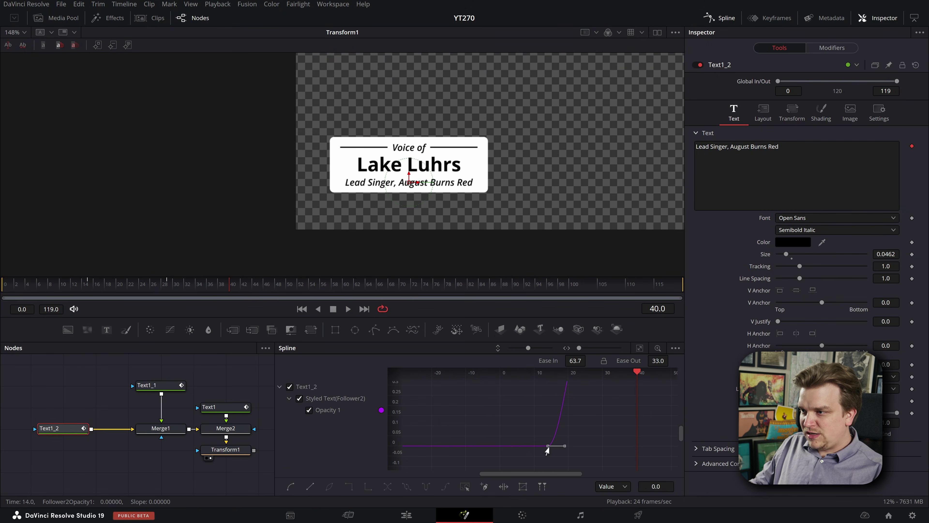
left_click_drag(535, 445, 525, 445)
left_click_drag(78, 283, 88, 302)
left_click_drag(435, 448, 439, 449)
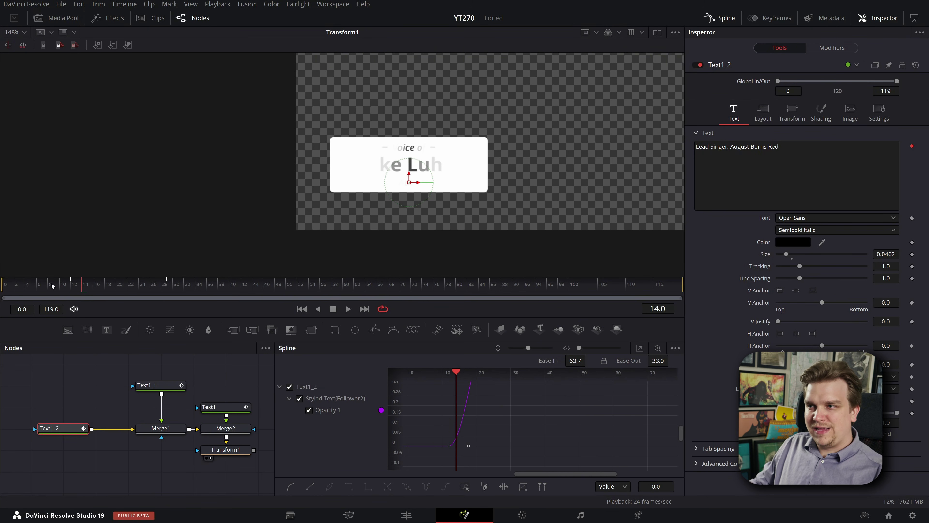
left_click(98, 371)
key("space")
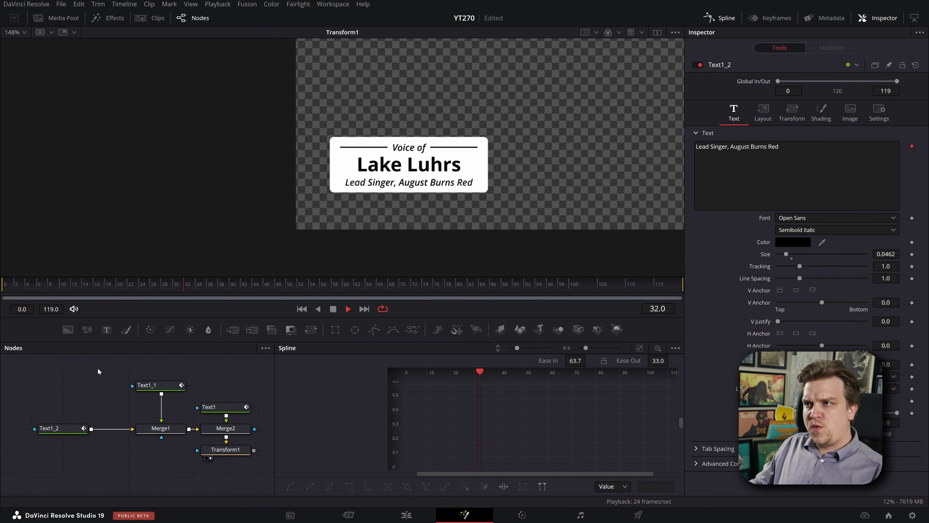
key("ctrl+s")
Play back the title in a closer view and select the Transform1 node.
scroll(450, 168, "up", 4)
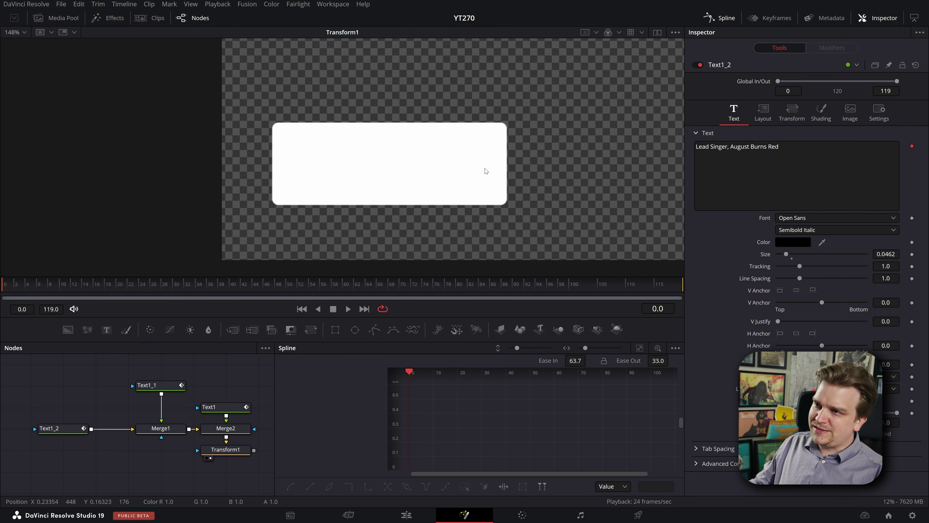
key("space")
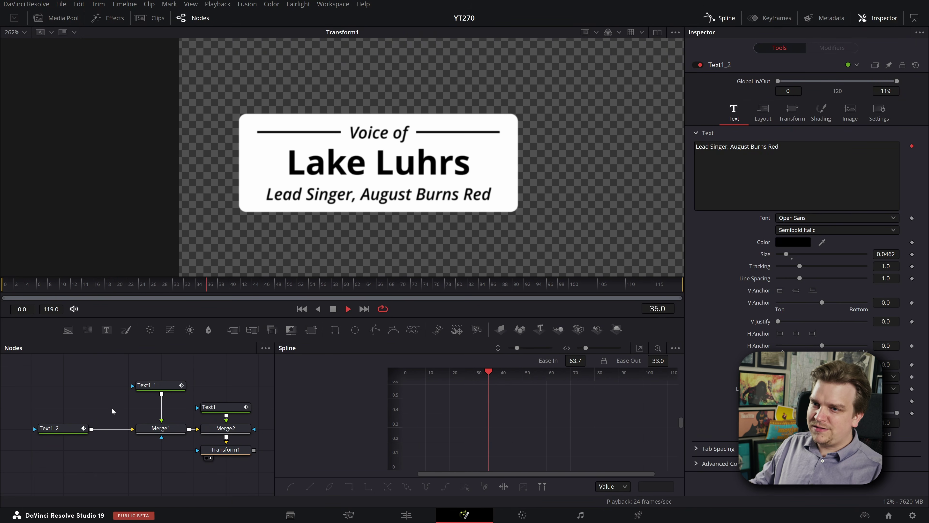
left_click_drag(79, 391, 243, 406)
scroll(407, 220, "down", 5)
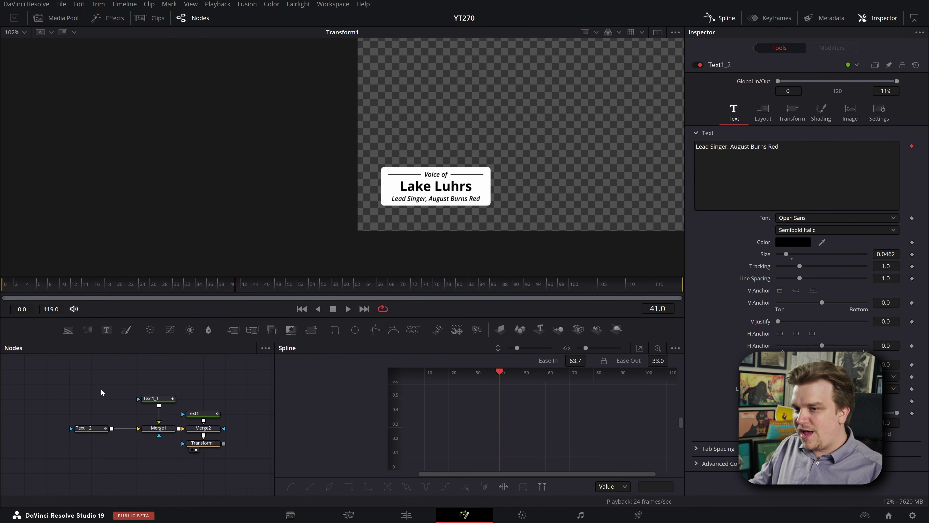
left_click(203, 443)
Try raising Transform1's Center Y to about 0.179, and undo the move.
mouse_move(900, 120)
left_mouse_down()
mouse_move(890, 120)
mouse_move(908, 120)
left_mouse_up()
scroll(513, 154, "up", 3)
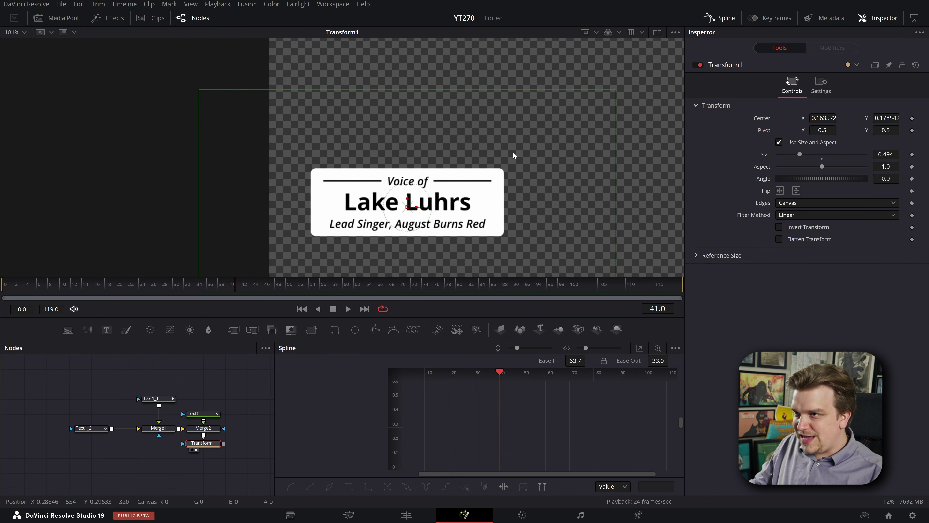
scroll(513, 154, "up", 1)
left_click_drag(500, 152, 344, 180)
scroll(471, 149, "down", 1)
key("ctrl+z")
Try a Vector Result modifier on Transform1's Center and show its controls.
scroll(470, 150, "down", 3)
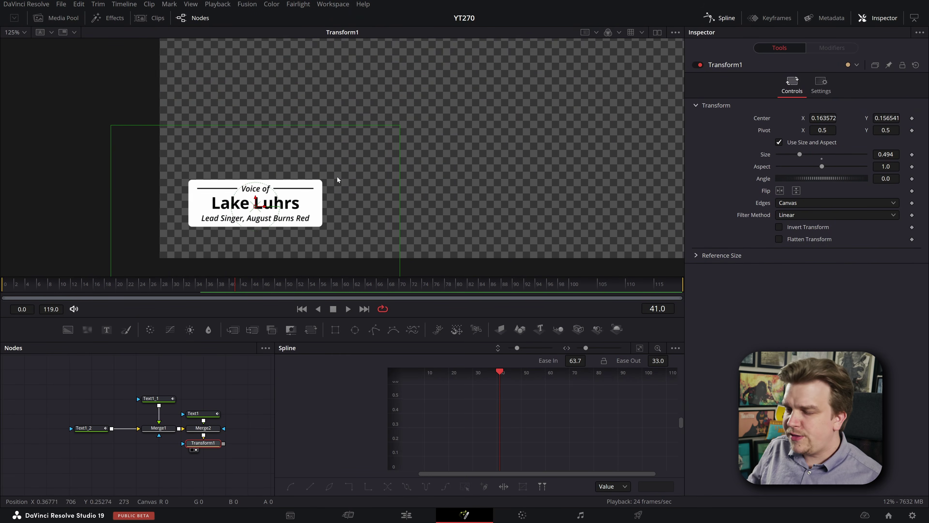
scroll(347, 176, "up", 3)
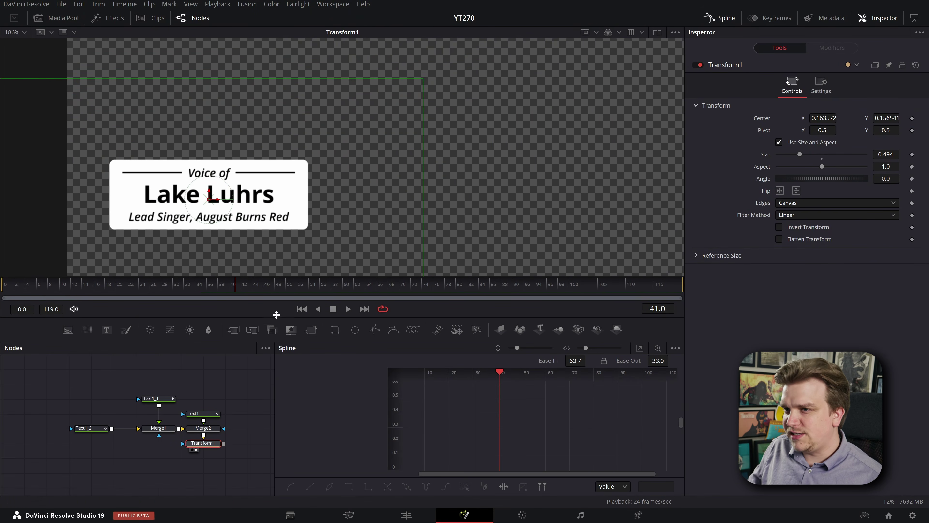
scroll(317, 224, "down", 2)
left_click_drag(317, 229, 363, 207)
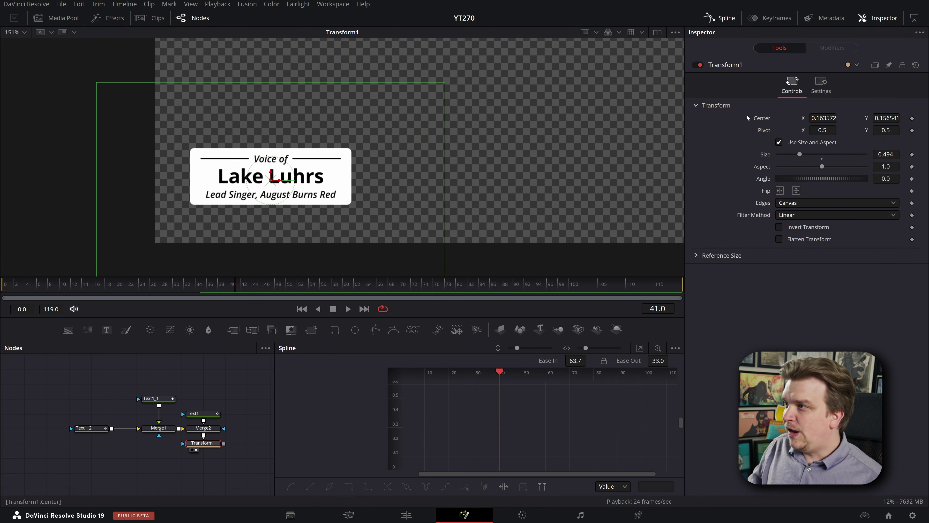
right_click(763, 121)
mouse_move(809, 160)
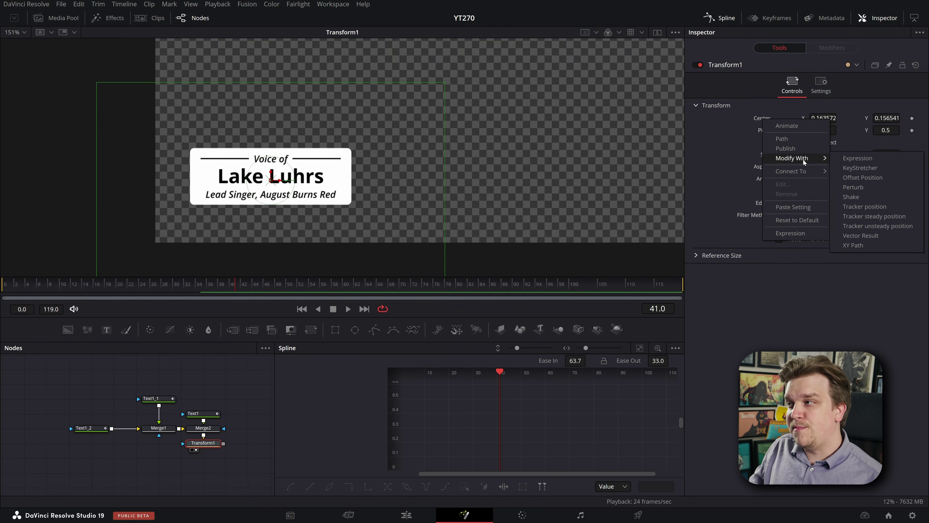
left_click(861, 236)
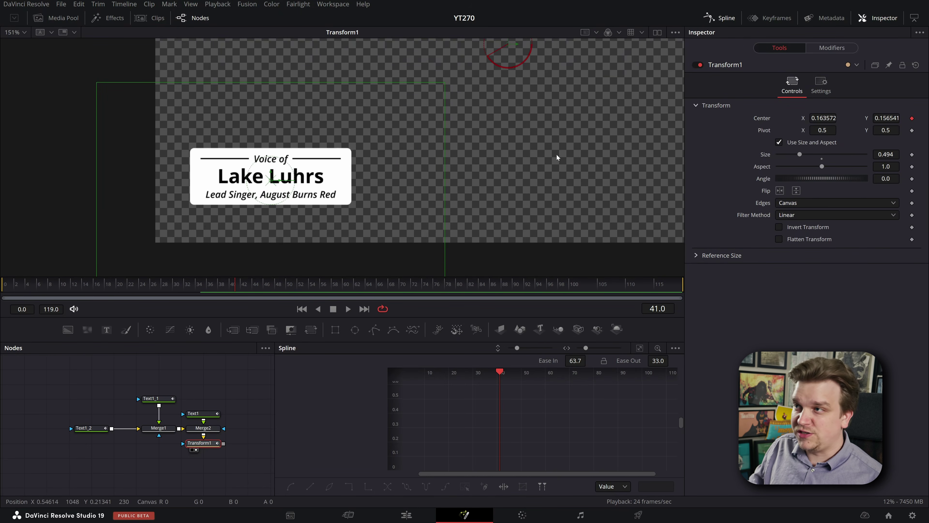
scroll(554, 155, "down", 4)
left_click(833, 50)
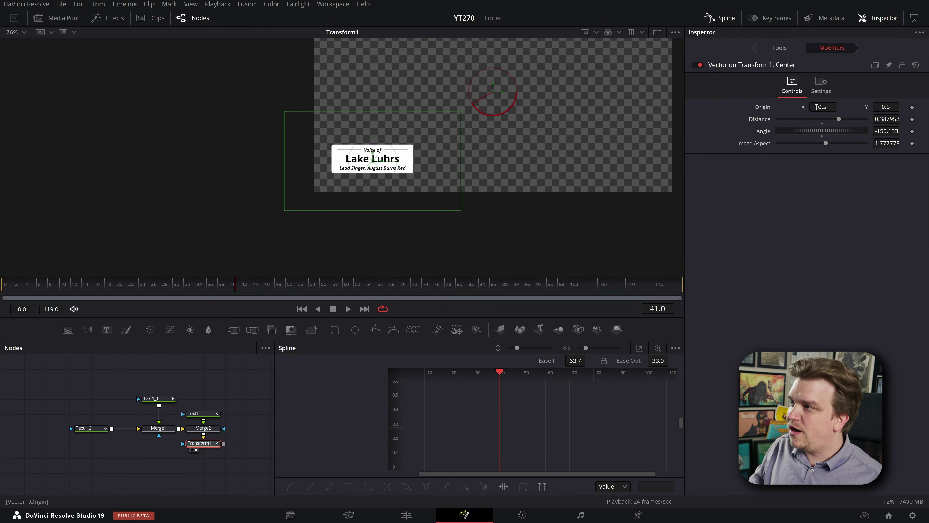
Try out the vector modifier's Distance and Angle, and undo everything including the modifier itself.
left_click_drag(835, 121, 833, 120)
mouse_move(814, 121)
left_mouse_down()
mouse_move(841, 120)
mouse_move(832, 120)
left_mouse_up()
left_click_drag(893, 133, 619, 250)
left_click_drag(832, 119, 837, 119)
key("ctrl+z")
key("ctrl+z")
key("ctrl+z")
key("ctrl+z")
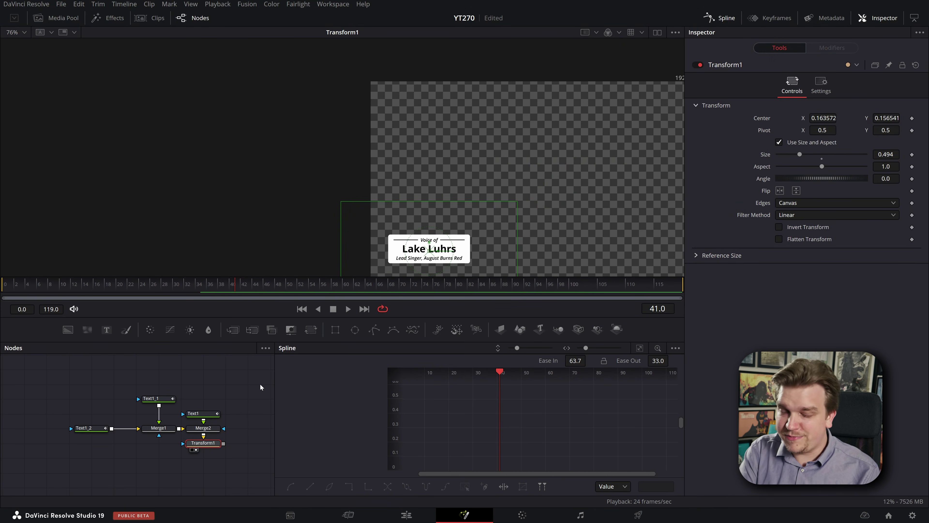
Keyframe Transform1's Center at frames 0 and 11, lowering the Y value at frame 0 to about -0.116.
left_click_drag(447, 201, 317, 131)
scroll(299, 136, "up", 2)
left_click_drag(74, 289, 48, 301)
left_click(912, 119)
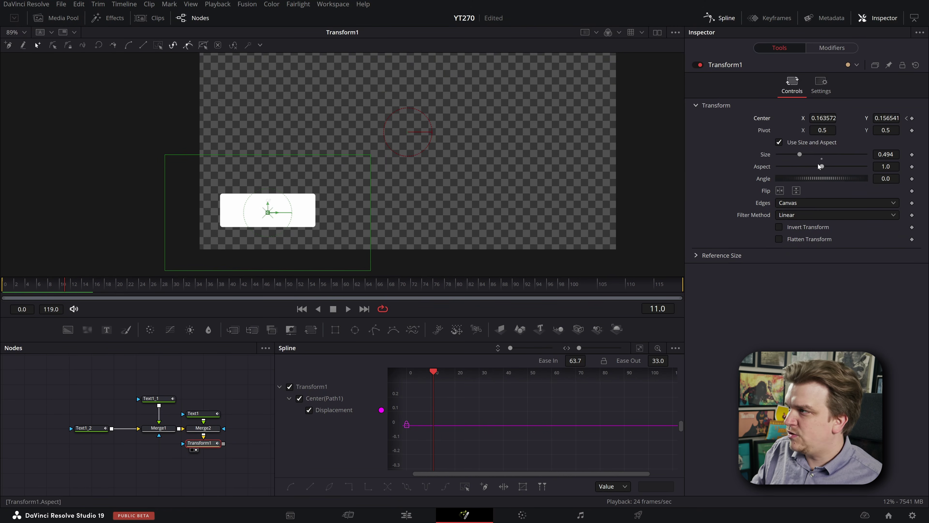
left_click(913, 119)
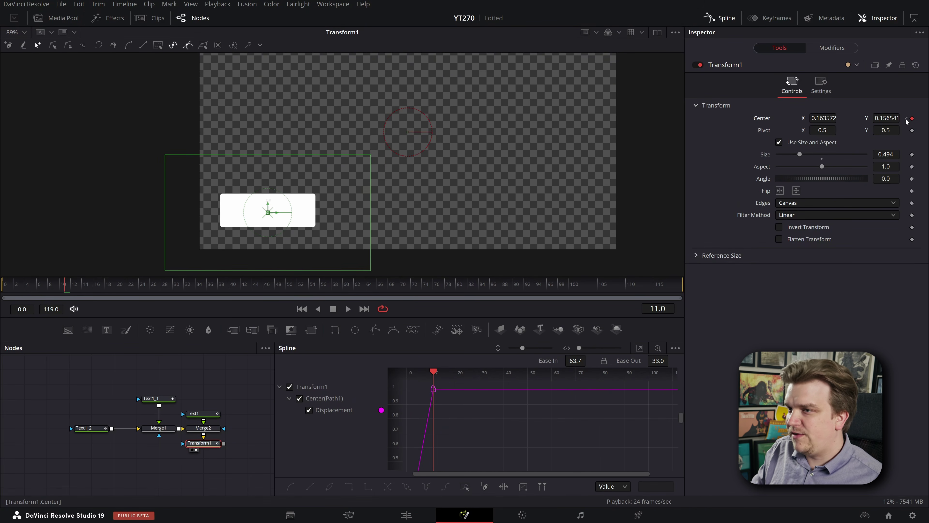
left_click(907, 119)
left_click_drag(891, 119, 790, 119)
Set the Ease In of Transform1's final Displacement keyframe to about 67.6 and play the animation.
left_click_drag(503, 448, 532, 424)
scroll(515, 426, "down", 2)
scroll(534, 426, "up", 3)
scroll(505, 431, "down", 3)
left_click(517, 384)
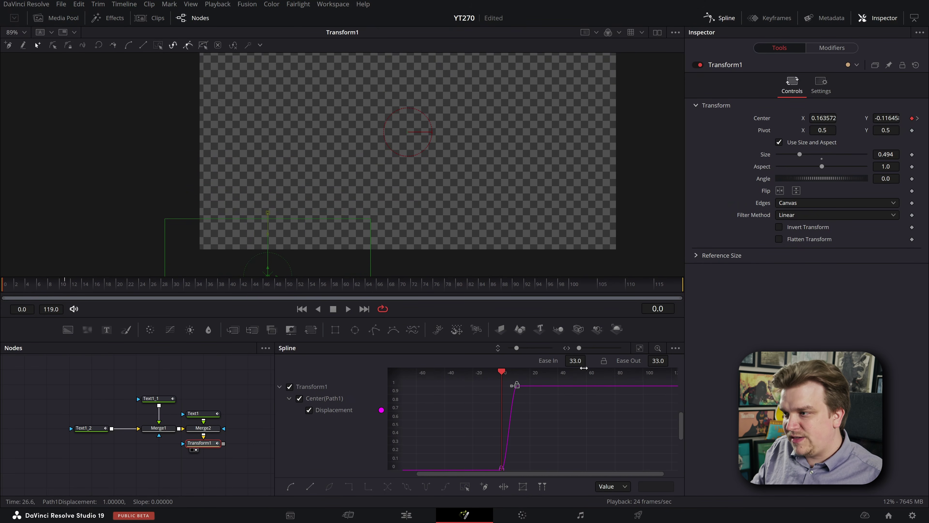
left_click_drag(589, 359, 590, 356)
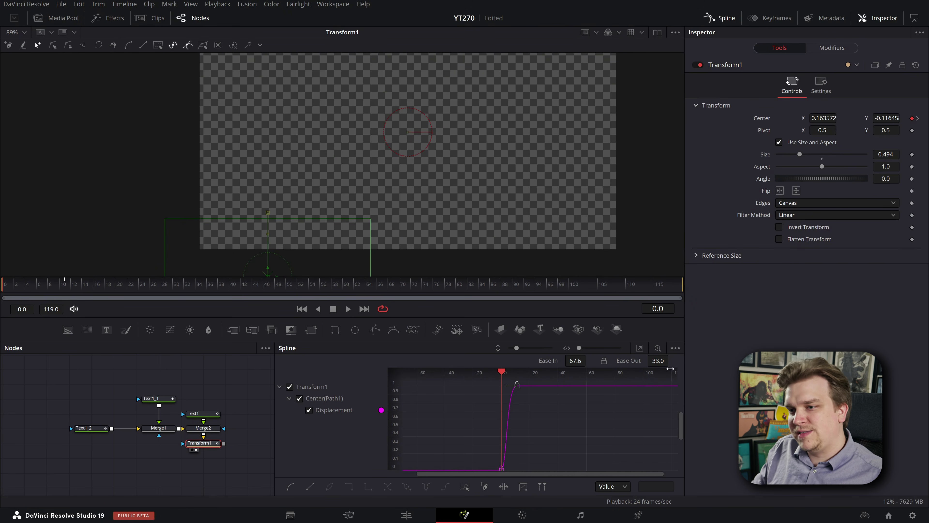
key("space")
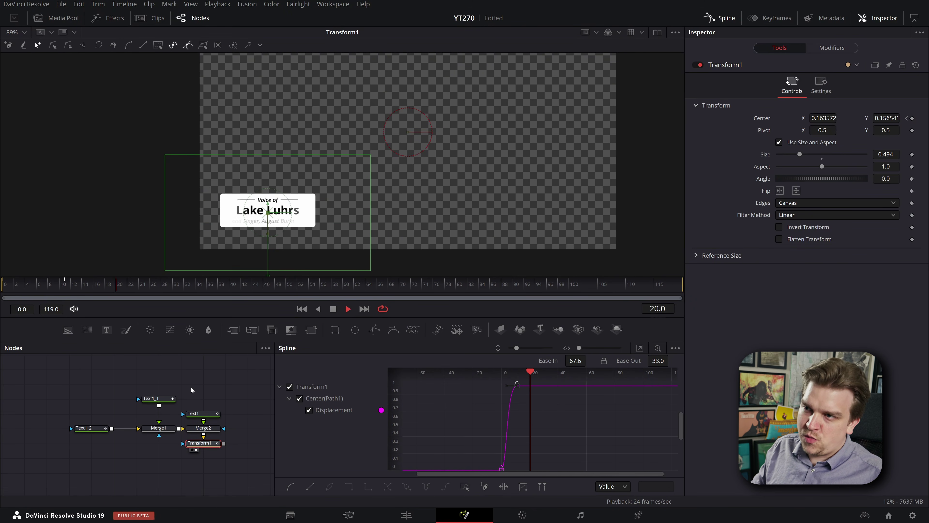
Play the animation repeatedly from the start to check the slide-in timing against the text reveal.
left_click(82, 428)
left_click_drag(34, 288, 3, 289)
left_click(87, 417)
key("space")
key("space")
key("space")
left_click_drag(77, 288, 1, 328)
key("space")
key("space")
key("space")
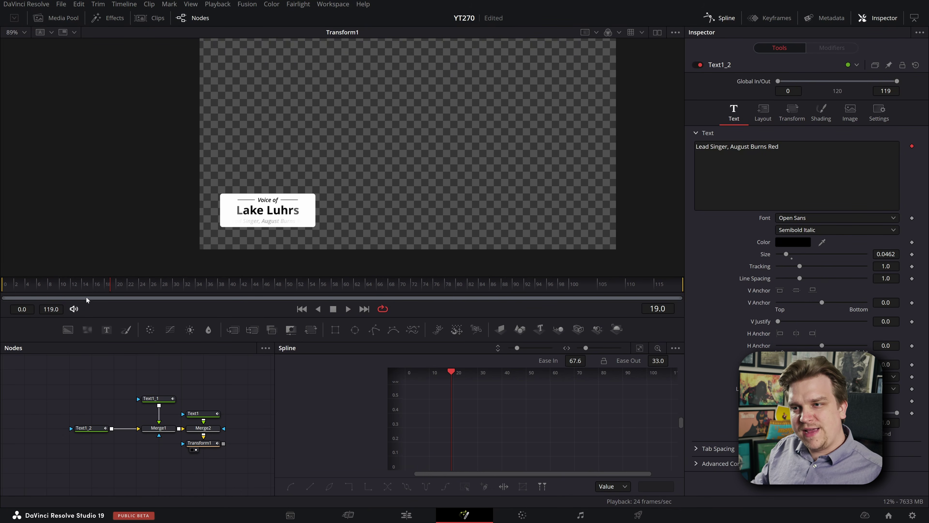
left_click_drag(112, 289, 3, 319)
key("space")
key("space")
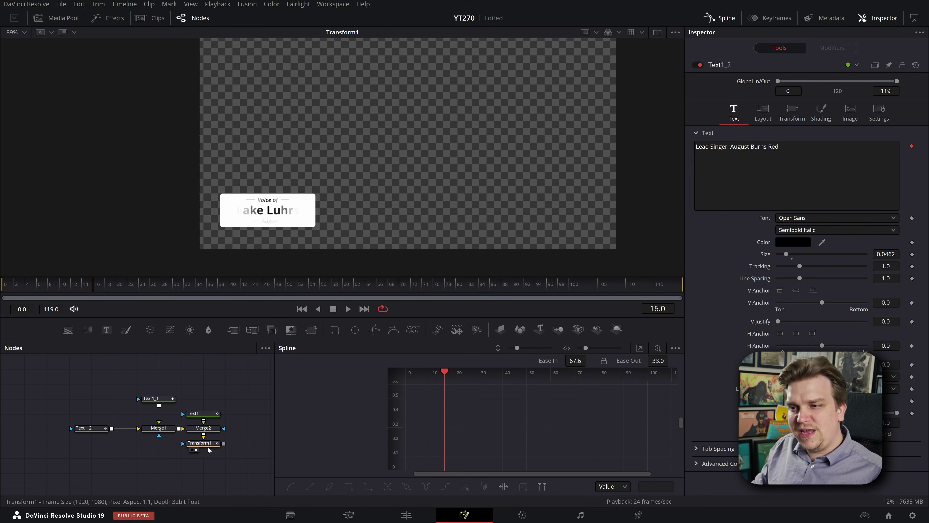
Move Transform1's final Displacement keyframe to frame 17 and play the animation from the start.
left_click(199, 443)
left_click_drag(419, 420, 477, 454)
scroll(426, 414, "down", 3)
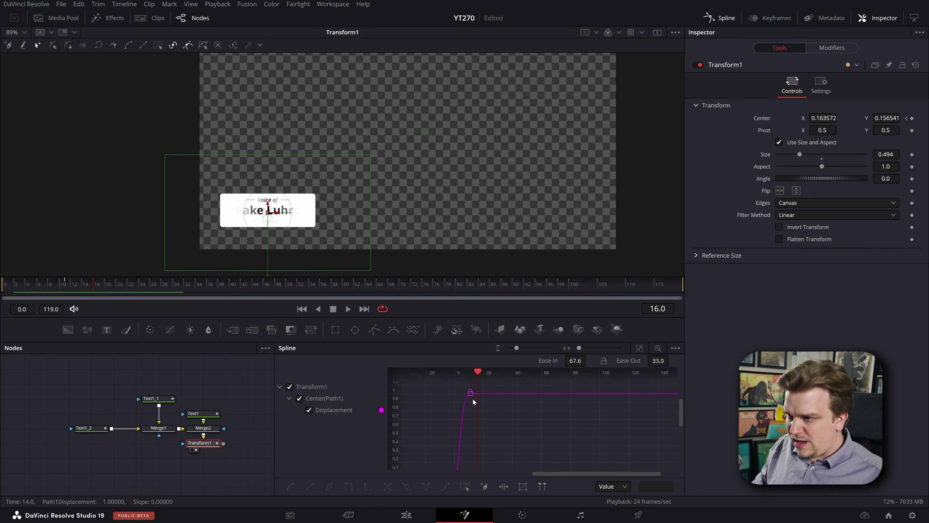
left_click_drag(468, 395, 476, 399)
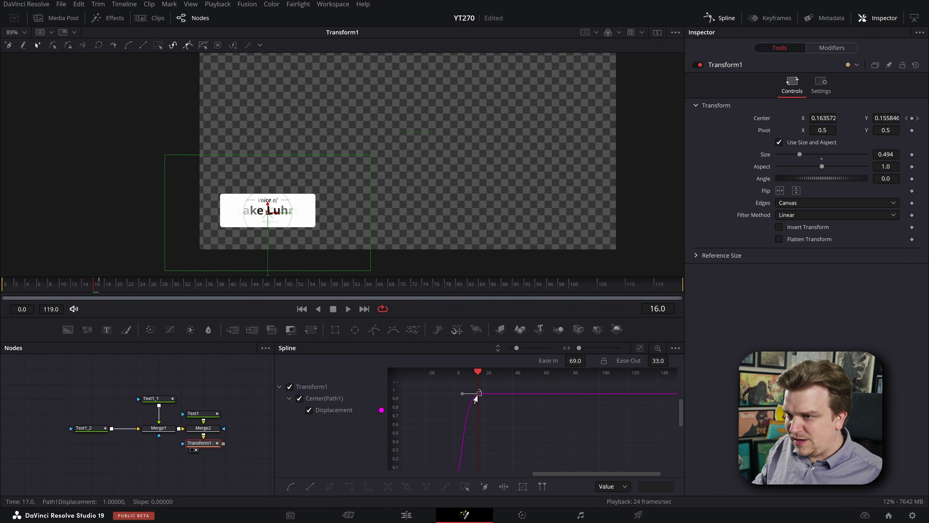
left_click_drag(92, 288, 3, 290)
left_click(79, 390)
key("space")
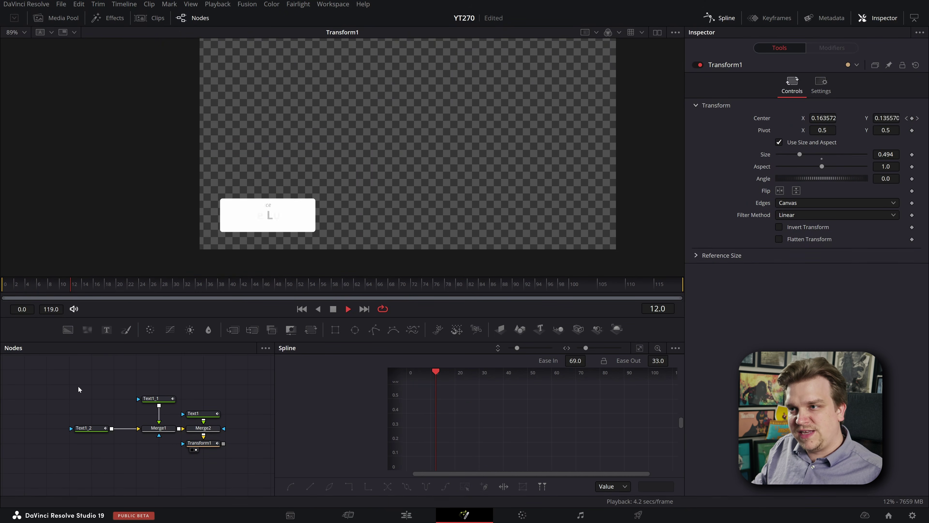
Play the title animation repeatedly from the start, viewing the title closer up to check its slide-in.
key("space")
scroll(270, 227, "up", 1)
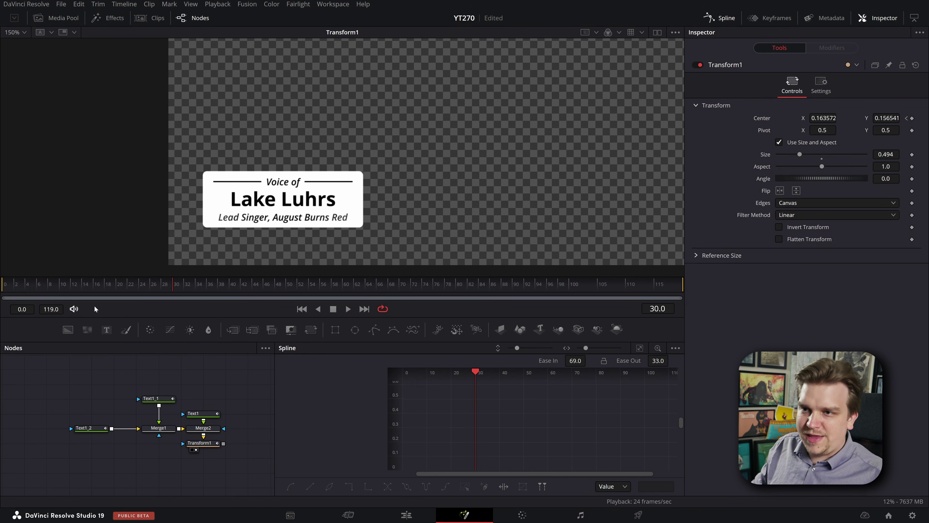
left_click_drag(81, 289, 2, 331)
key("space")
key("space")
left_click_drag(78, 288, 1, 312)
key("space")
key("space")
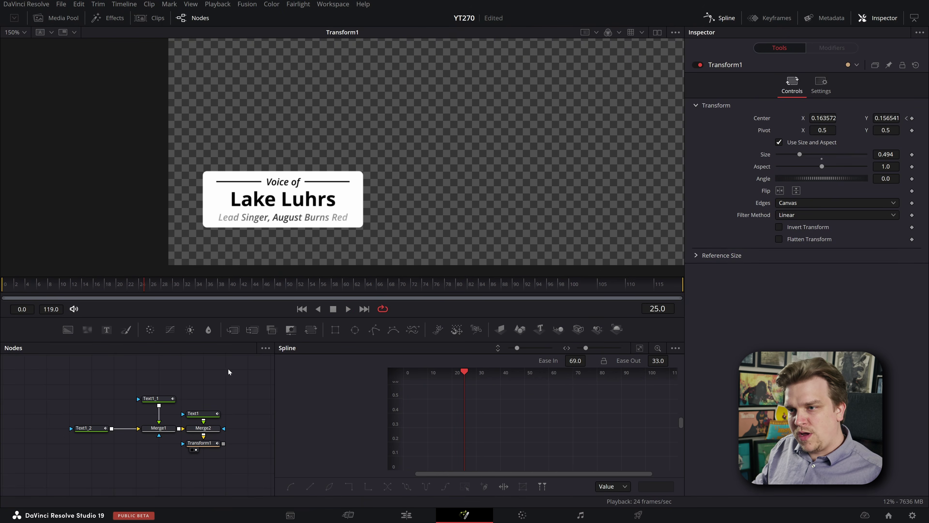
Set the Ease In of Transform1's final Displacement keyframe to 88 and replay the animation from the start.
left_click(199, 442)
scroll(562, 461, "up", 1)
left_click_drag(550, 445, 439, 386)
left_click_drag(577, 361, 589, 359)
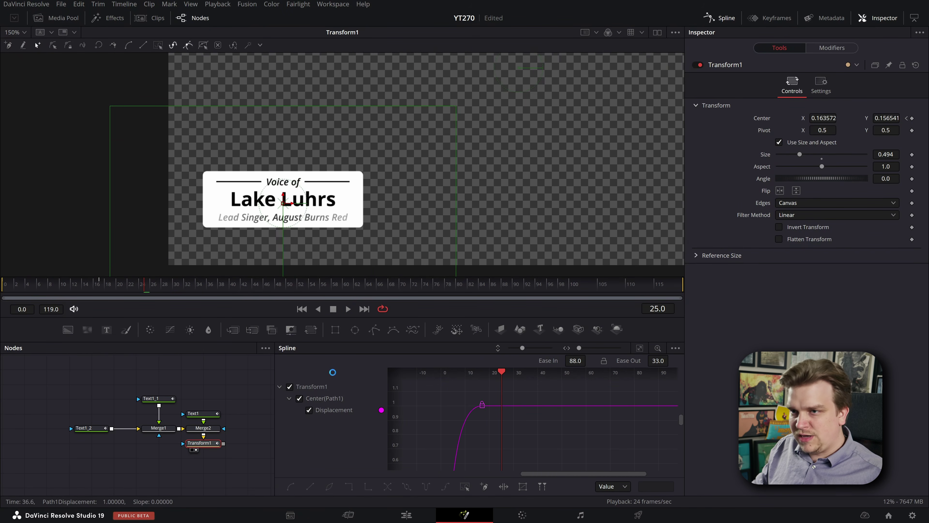
left_click_drag(92, 288, 2, 315)
key("space")
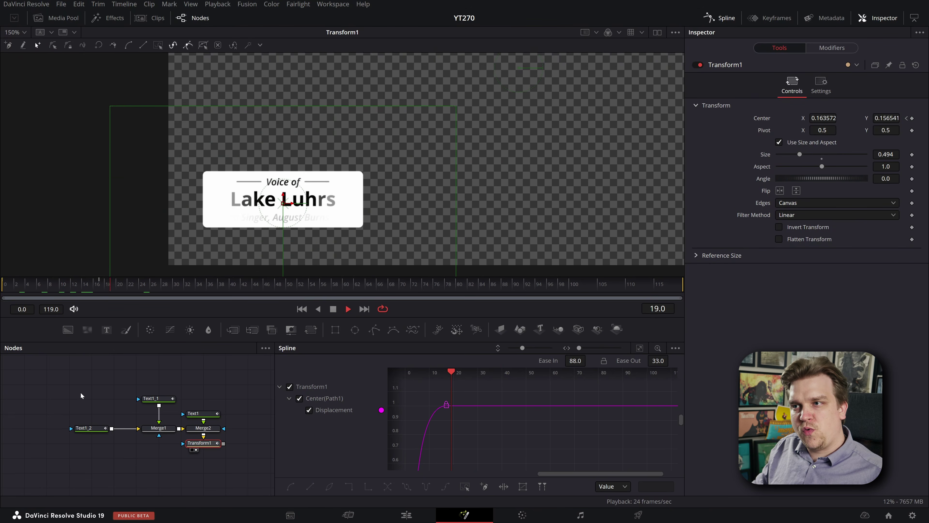
key("space")
left_click_drag(71, 287, 6, 311)
key("space")
key("space")
Set the Ease Out of Transform1's first Displacement keyframe to 13 and play the animation from the start.
left_click_drag(594, 447, 457, 466)
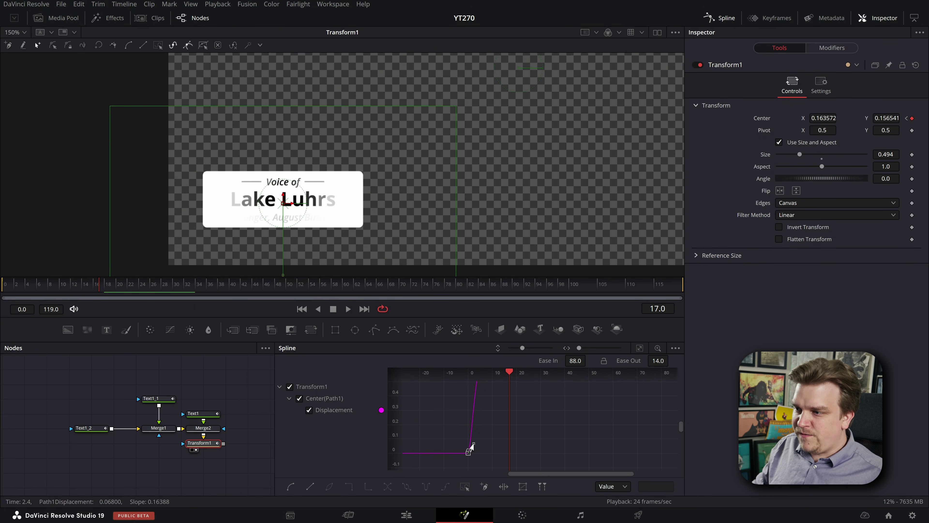
left_click_drag(473, 443, 474, 443)
left_click_drag(565, 421, 534, 427)
left_click_drag(84, 291, 2, 306)
key("space")
scroll(397, 183, "down", 1)
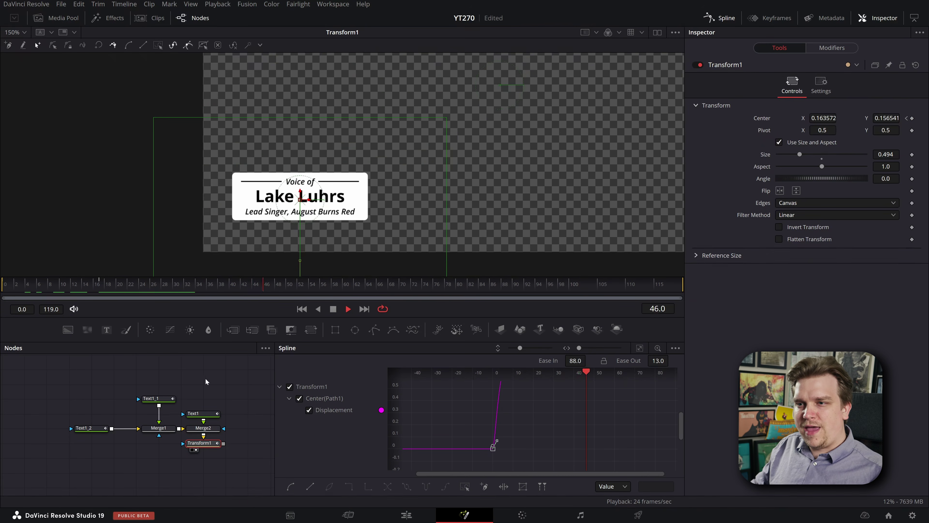
Replay the animation from the start with Transform1 deselected to check the eased slide-in.
left_click_drag(42, 288, 1, 322)
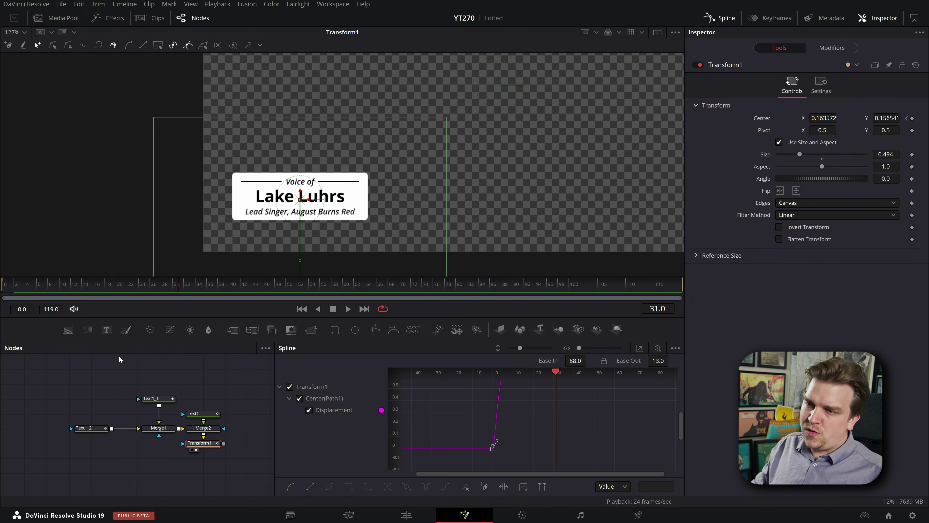
key("space")
left_click(130, 357)
left_click_drag(60, 288, 1, 304)
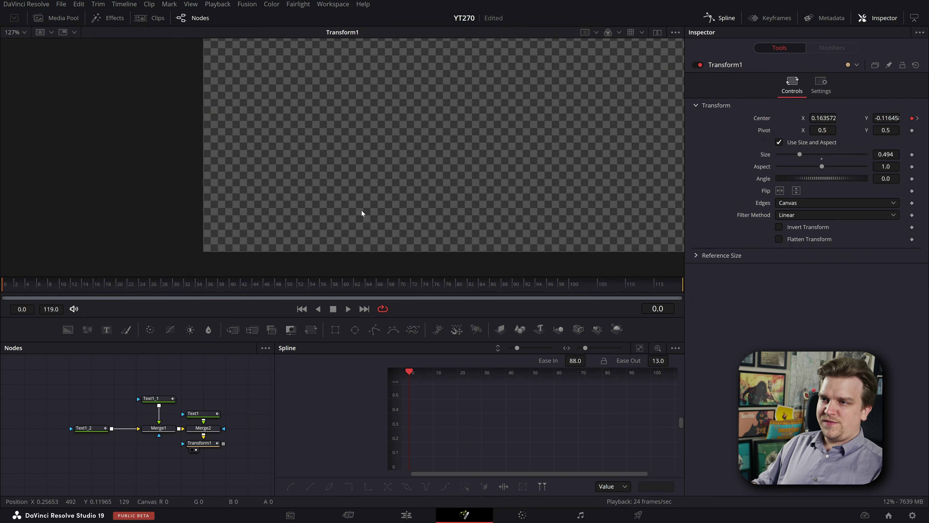
scroll(361, 213, "up", 1)
key("space")
key("space")
Move Transform1's final Displacement keyframe to frame 21 and play the animation from the start.
left_click(201, 443)
left_click_drag(453, 384, 472, 442)
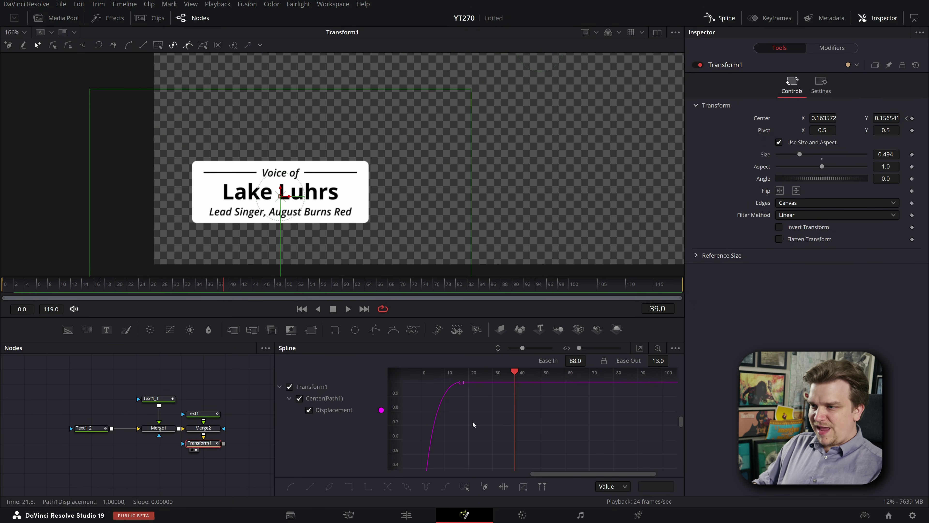
left_click_drag(469, 405, 473, 417)
left_click(466, 394)
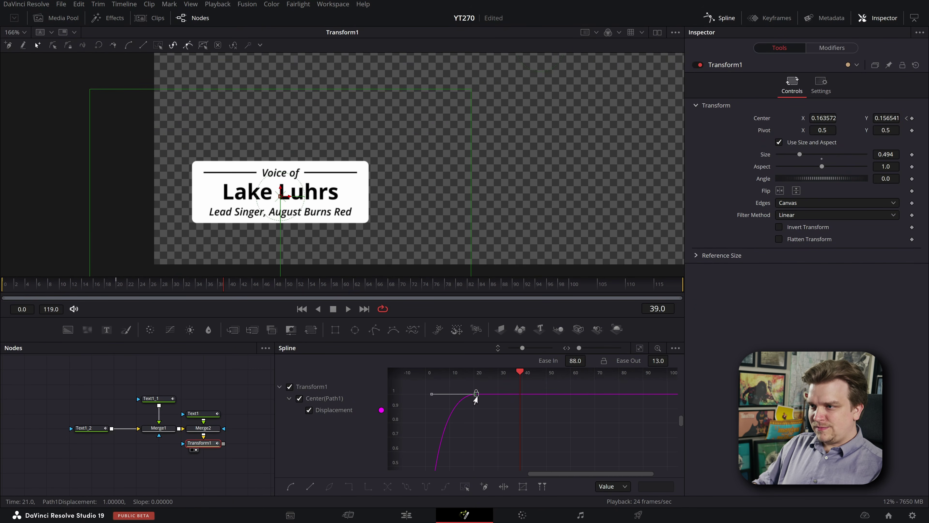
left_click(86, 298)
left_click_drag(86, 298, 2, 293)
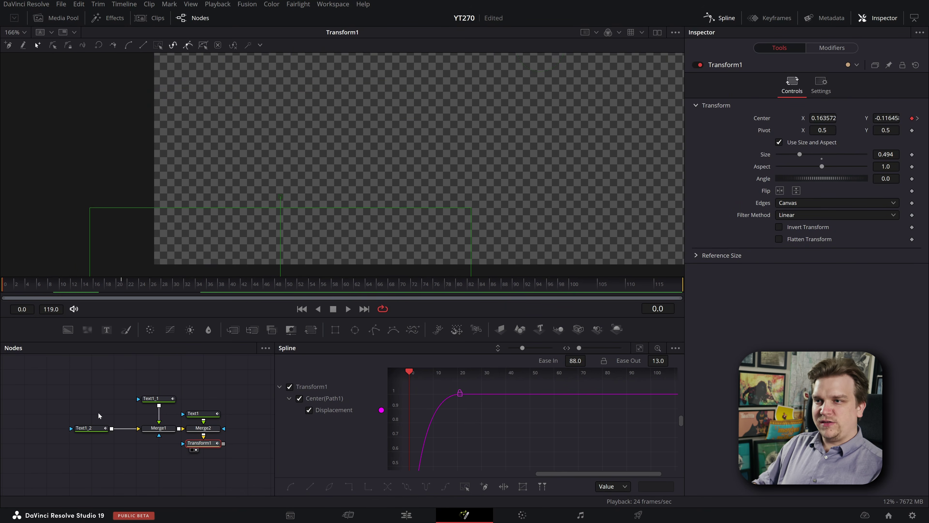
left_click(99, 416)
key("space")
Keyframe Transform1's Center at frame 106 and lower its Y value to about -0.113 at frame 119.
scroll(420, 241, "down", 5)
scroll(434, 228, "up", 3)
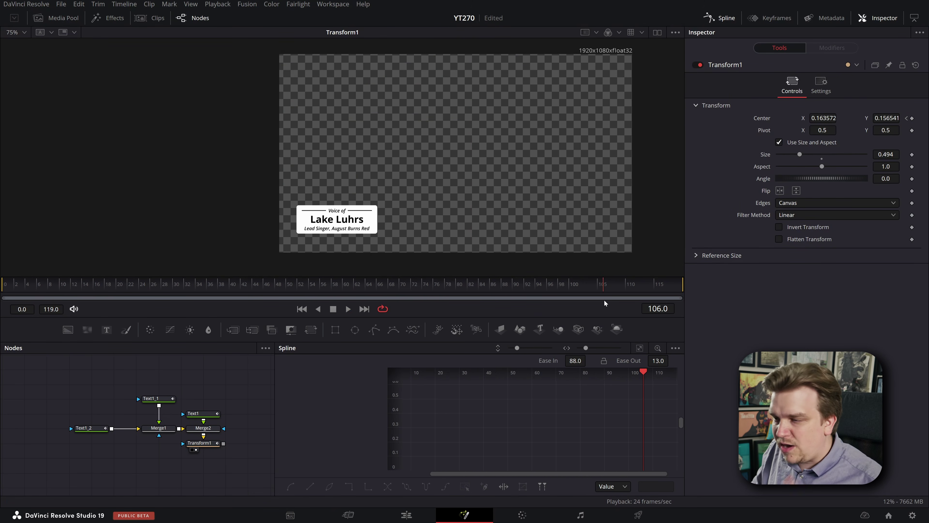
left_click(200, 444)
left_click(912, 119)
left_click(677, 286)
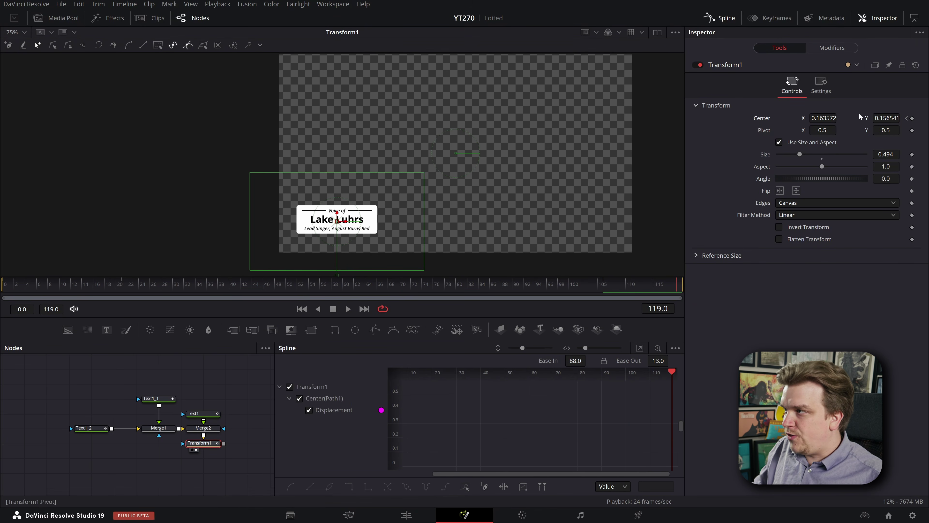
left_click_drag(886, 117, 788, 119)
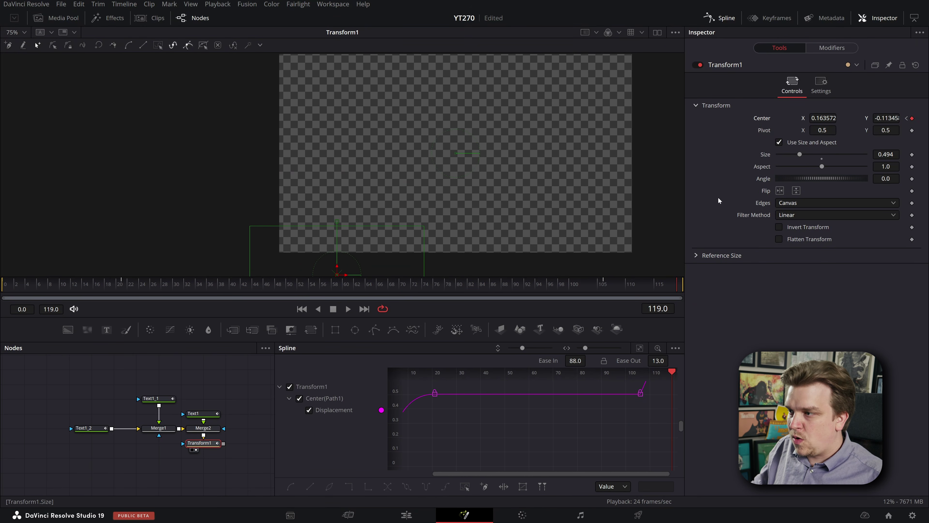
Flatten Transform1's exit Displacement keyframes and set the Ease Out of the keyframe at frame 106 to 70.2.
scroll(589, 425, "down", 3)
left_click_drag(516, 442, 635, 379)
key("f")
left_click(633, 435)
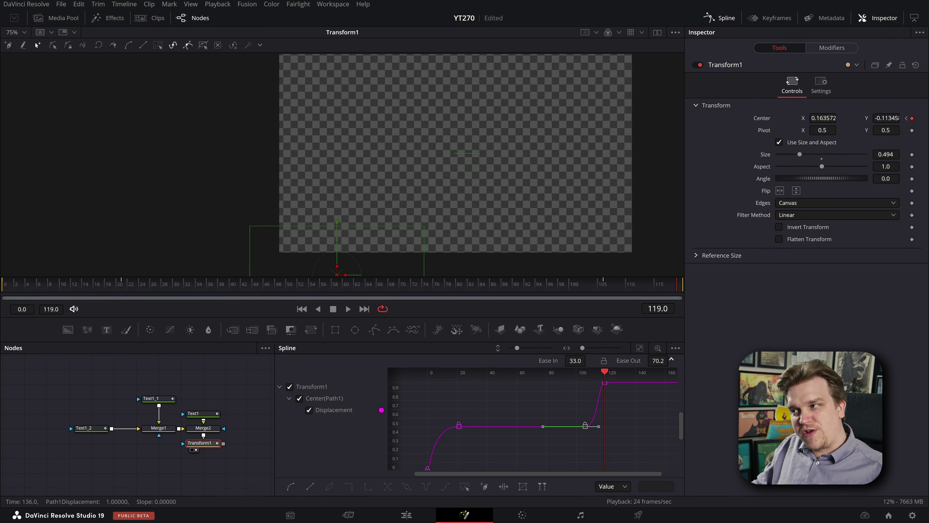
Set the Ease In of Transform1's Displacement keyframe at frame 119 to 8.
left_click(605, 383)
left_click_drag(652, 393, 641, 418)
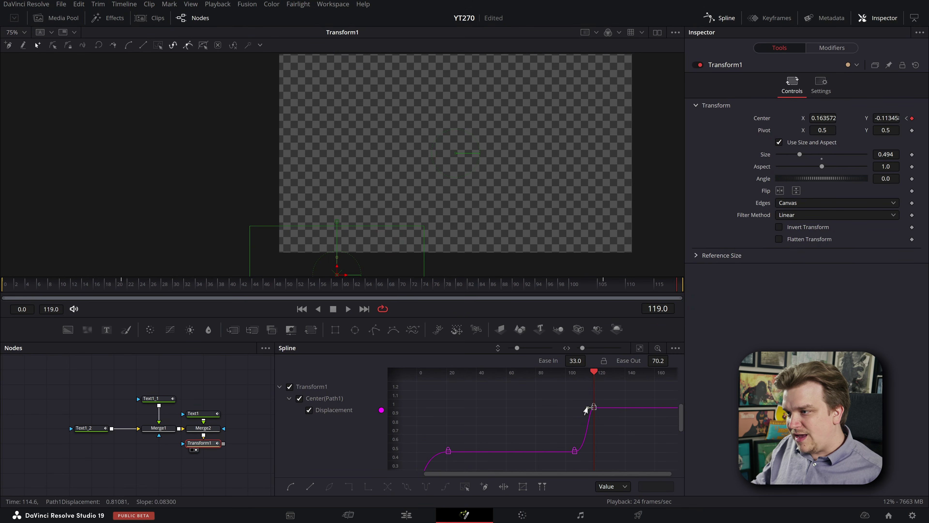
scroll(660, 409, "up", 3)
left_click_drag(643, 430, 642, 406)
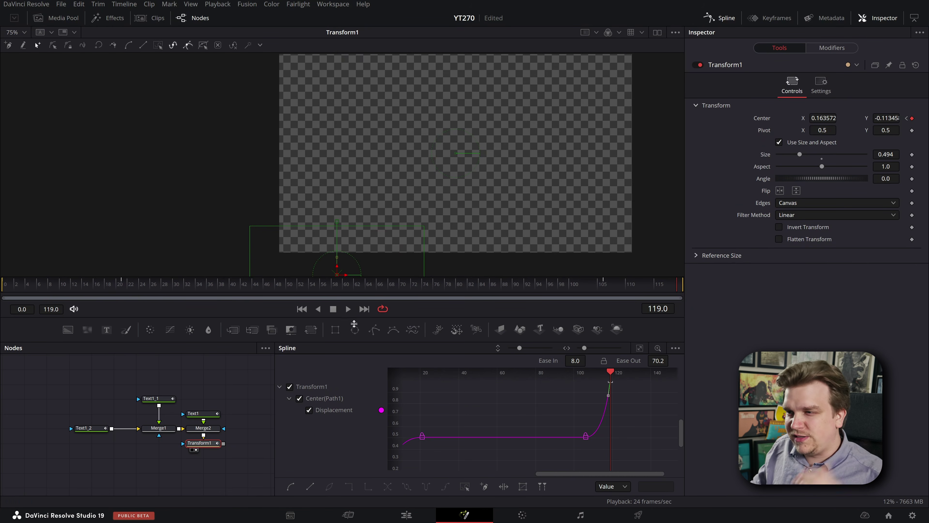
Play the last frames of the animation and its loop back to the start to check the slide-out.
key("space")
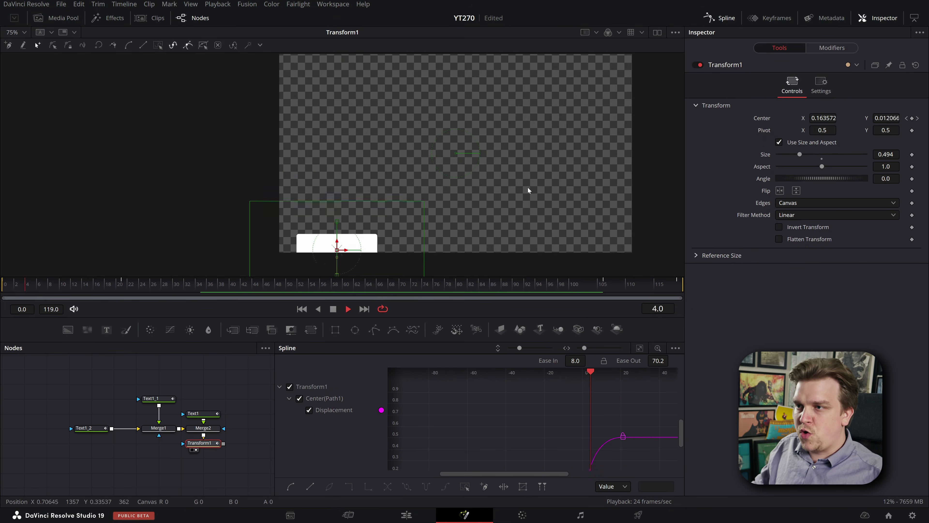
left_click_drag(594, 277, 596, 285)
left_click(600, 292)
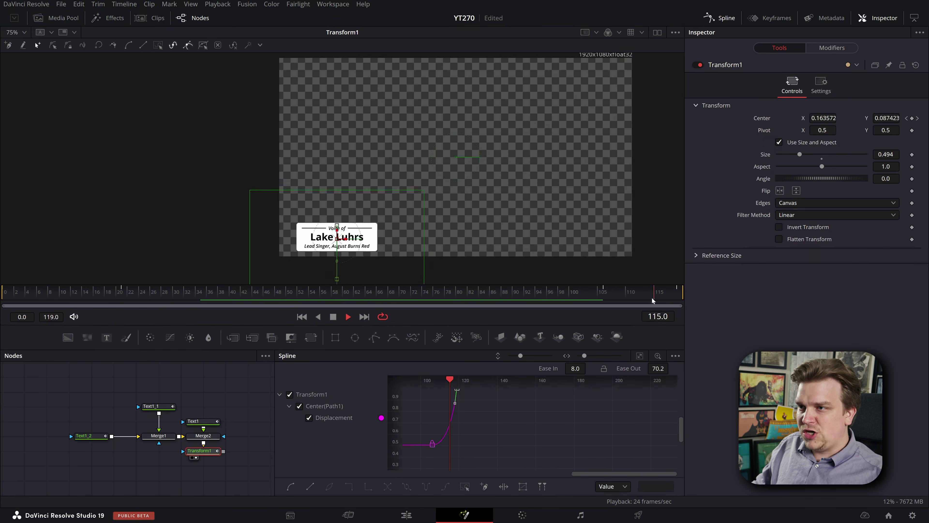
key("space")
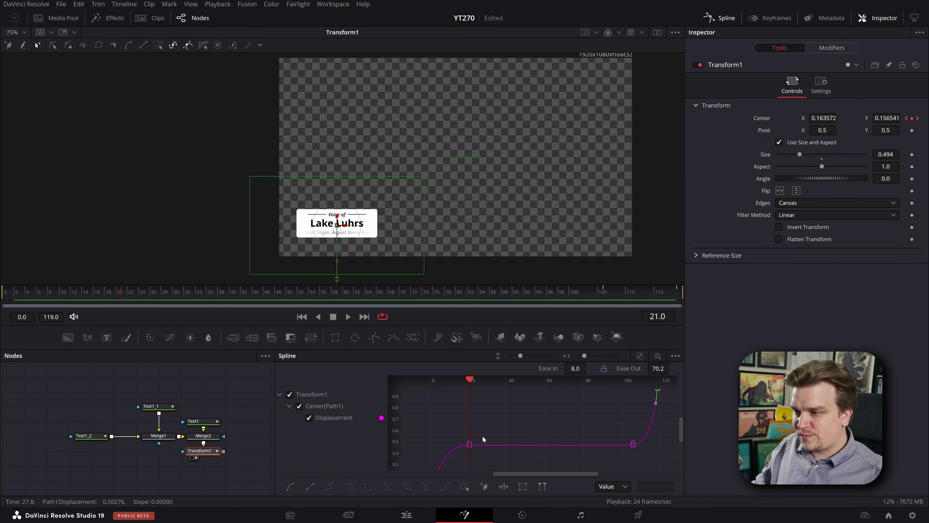
Enable motion blur on Transform1 and set its Quality to 4.
left_click(210, 453)
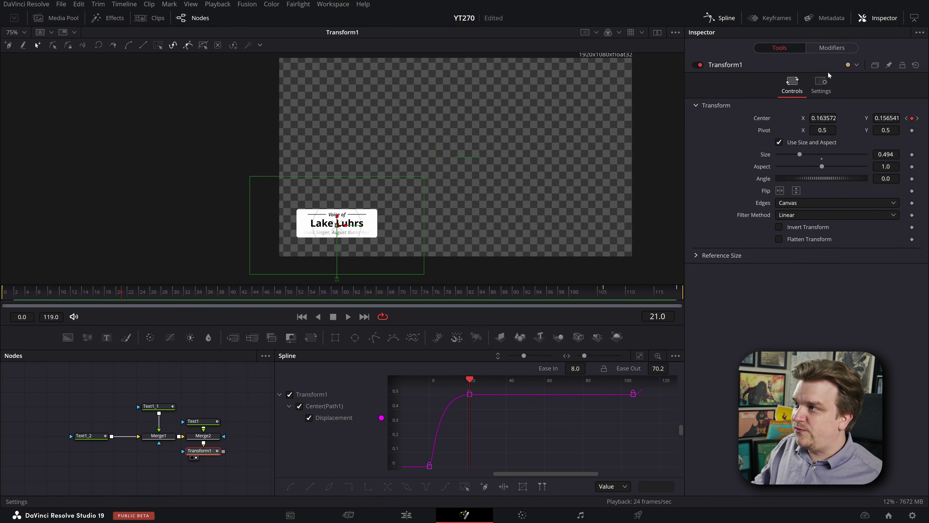
left_click(821, 83)
left_click(779, 208)
left_click_drag(53, 292, 20, 298)
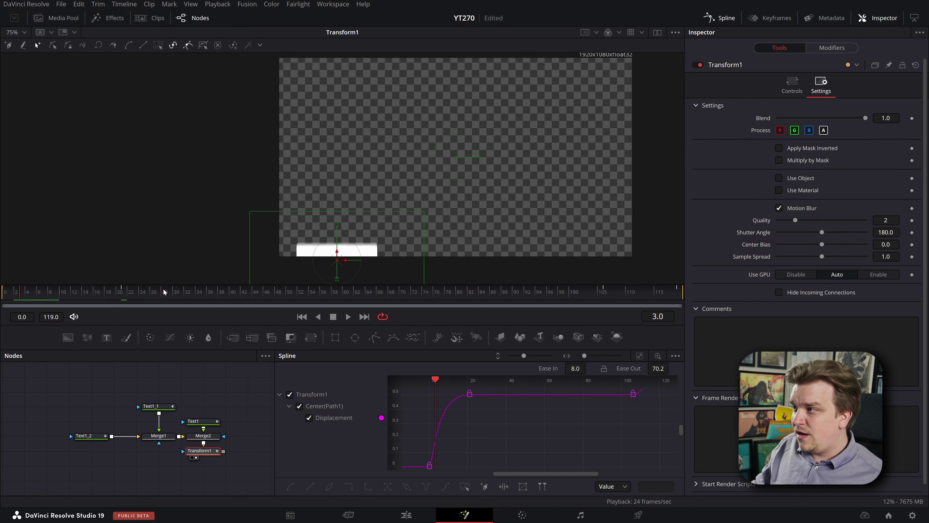
left_click(885, 221)
type("4")
key("Tab")
Play the slide-in and slide-out to check the motion blur, then save the project.
left_click(3, 297)
left_click(73, 387)
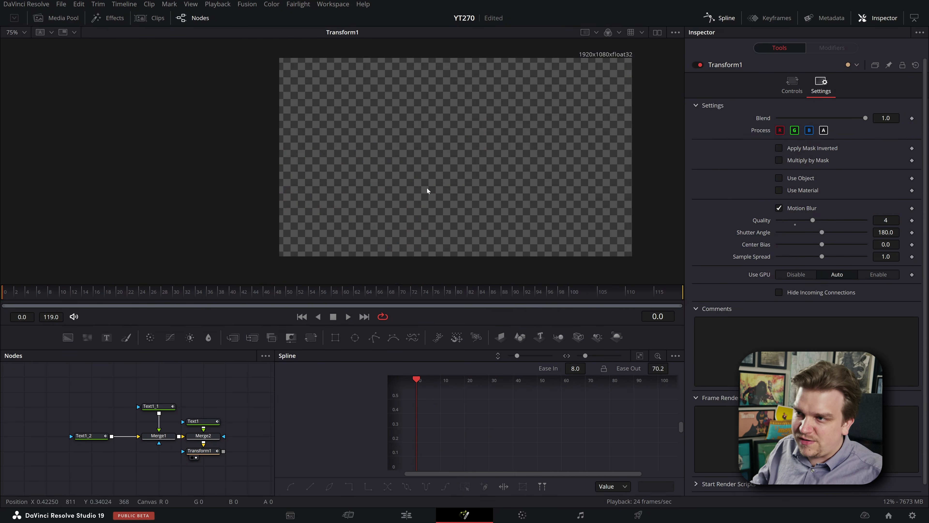
scroll(367, 218, "up", 4)
key("space")
left_click_drag(507, 208, 418, 192)
scroll(418, 192, "down", 4)
left_click(589, 297)
key("space")
scroll(179, 382, "down", 3)
key("ctrl+s")
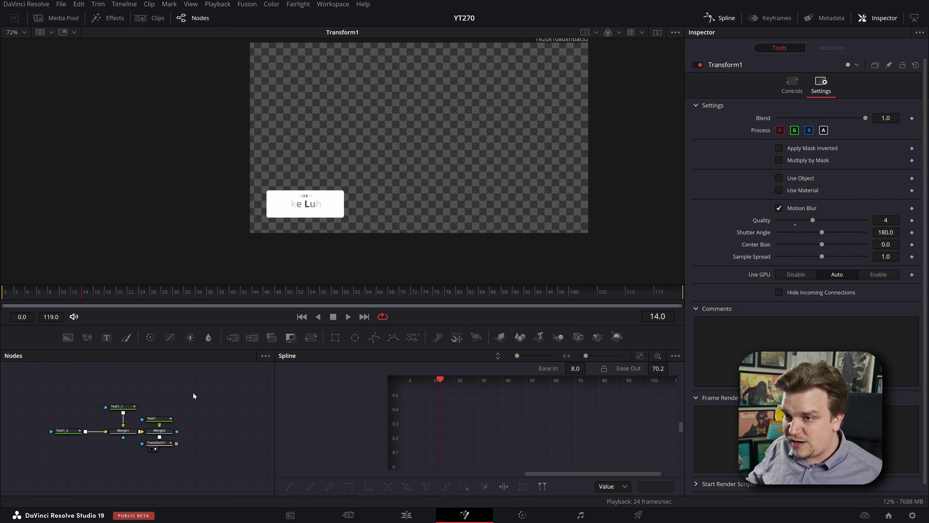
Add a Keyframe Stretcher node after Transform1.
scroll(201, 386, "up", 2)
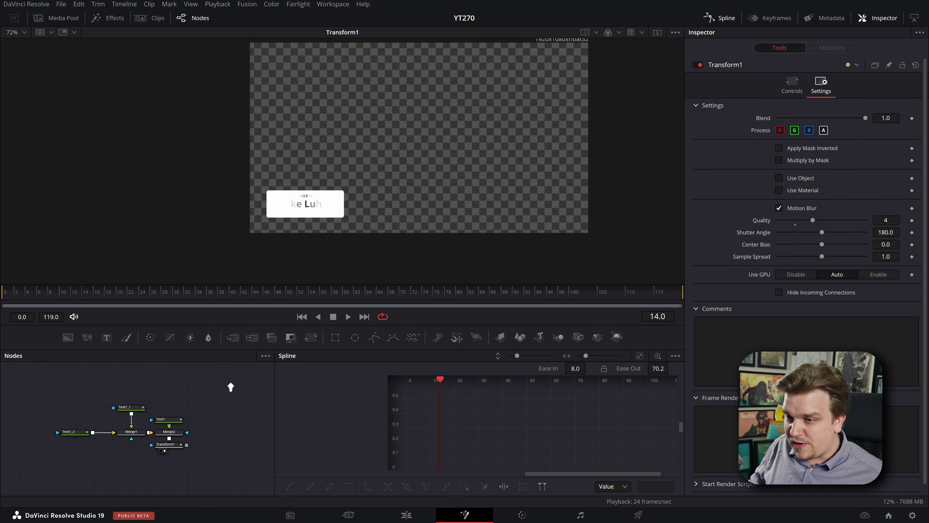
left_click(175, 446)
key("shift+space")
type("xf")
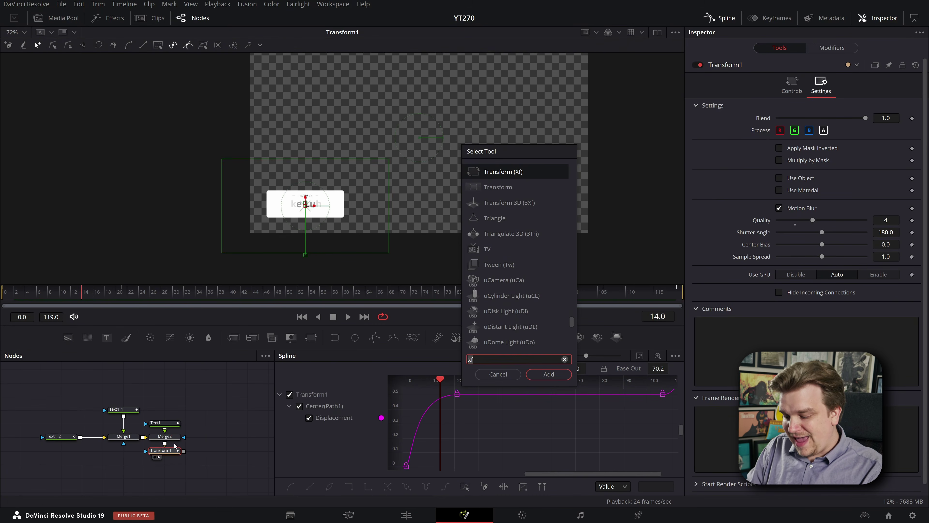
key("BackSpace")
key("BackSpace")
type("kfx")
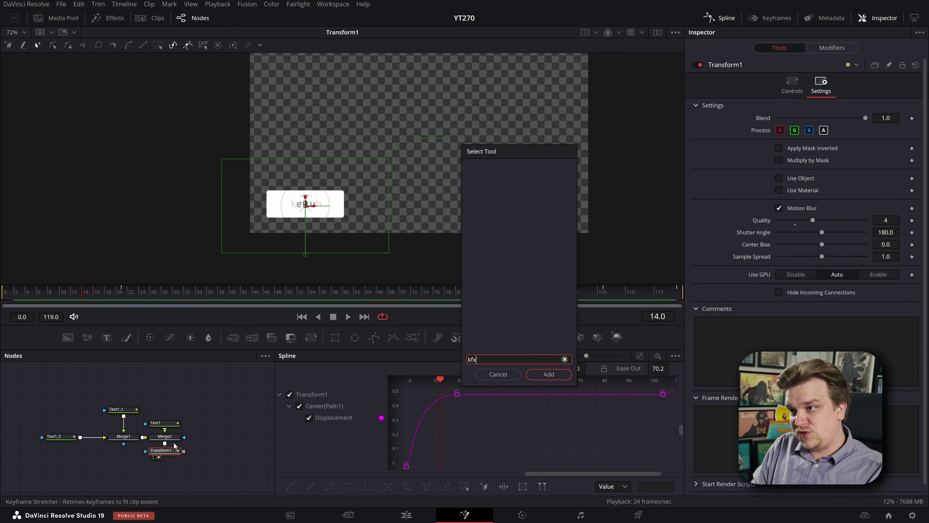
key("BackSpace")
type("s")
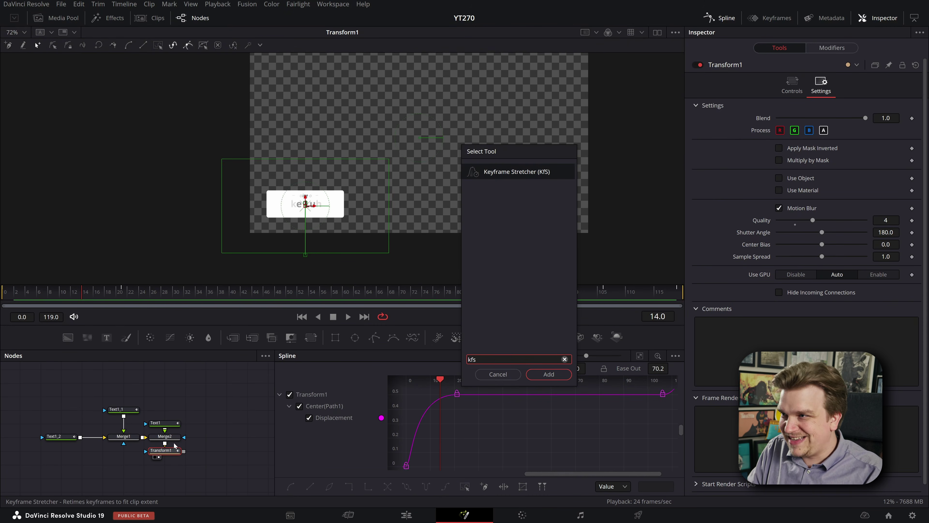
key("Return")
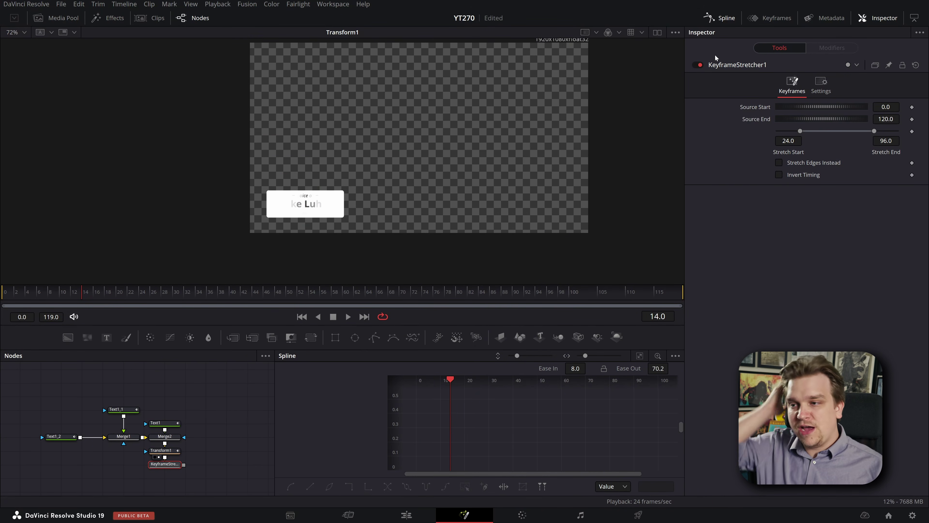
Set KeyframeStretcher1's Stretch Start to 35 and Stretch End to 100, scrubbing the animation to find the static section.
scroll(201, 399, "up", 3)
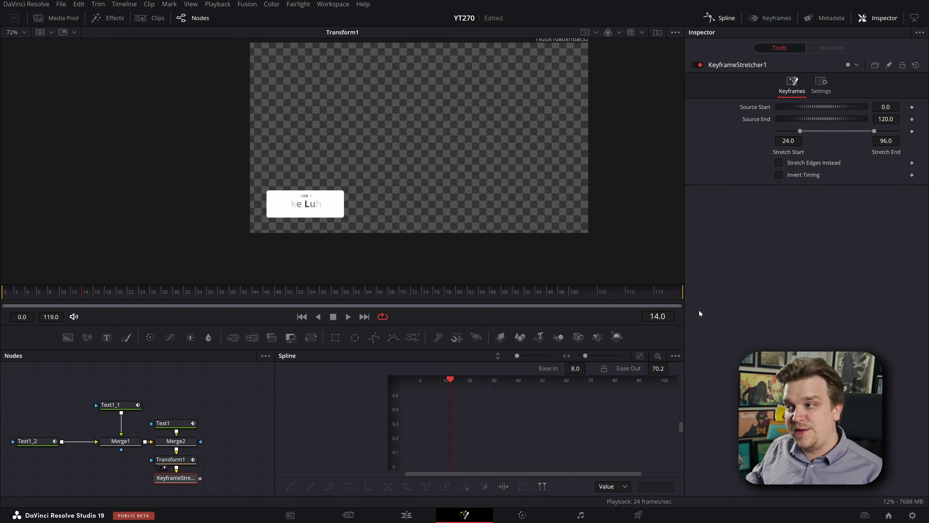
left_click_drag(668, 297, 2, 311)
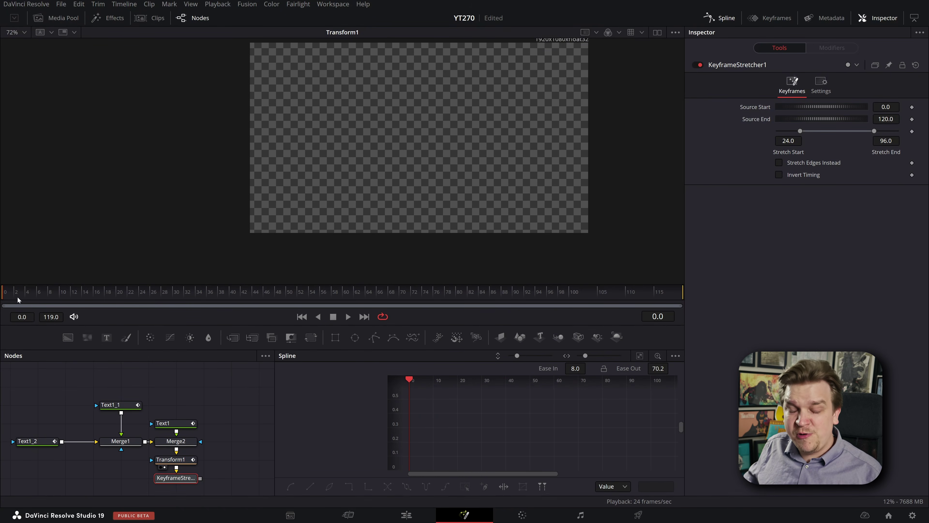
left_click_drag(4, 303, 183, 328)
scroll(292, 212, "up", 6)
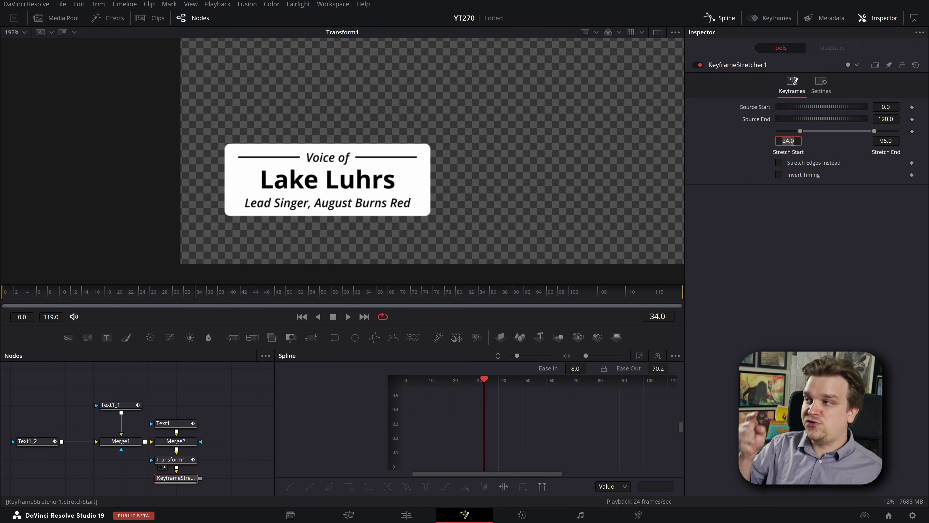
key("Tab")
left_click_drag(648, 290, 585, 290)
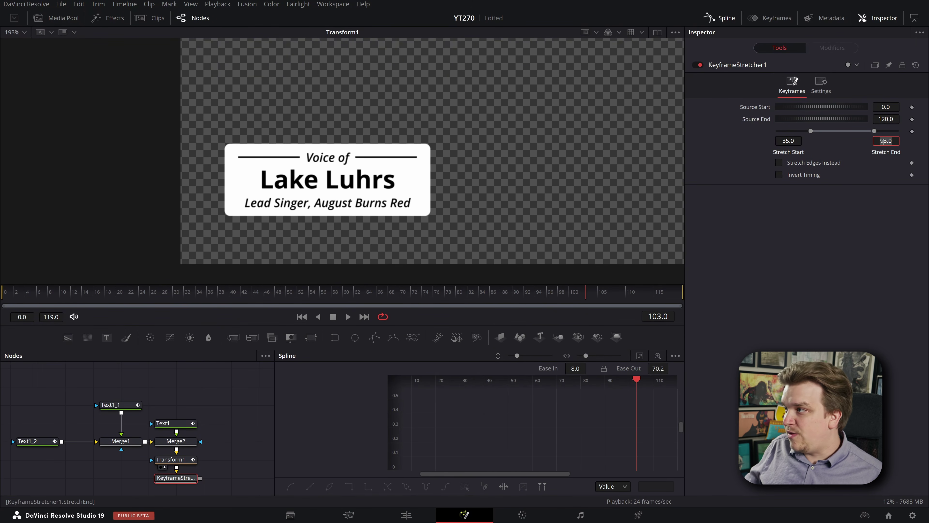
type("100")
key("Tab")
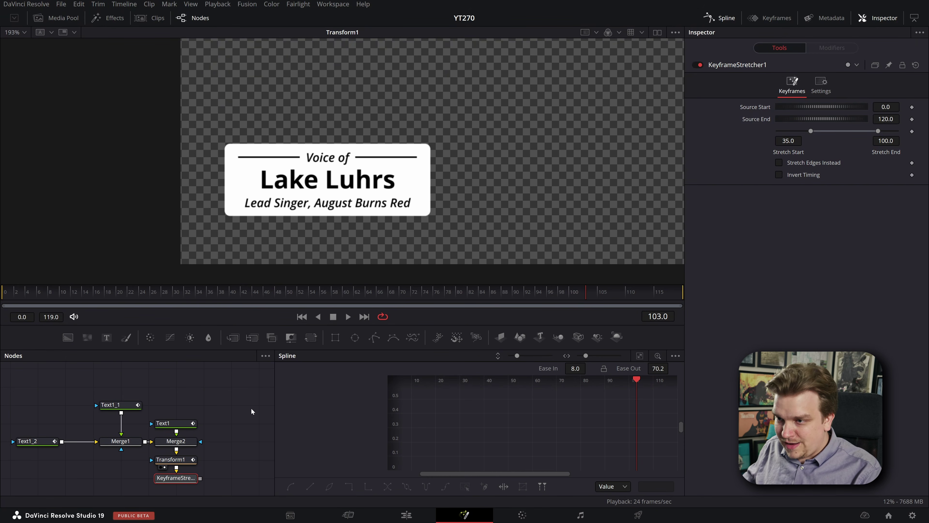
Hide the spline editor and connect KeyframeStretcher1's output to MediaOut1.
key("F8")
scroll(288, 413, "down", 2)
left_click_drag(223, 461, 380, 423)
scroll(394, 444, "up", 2)
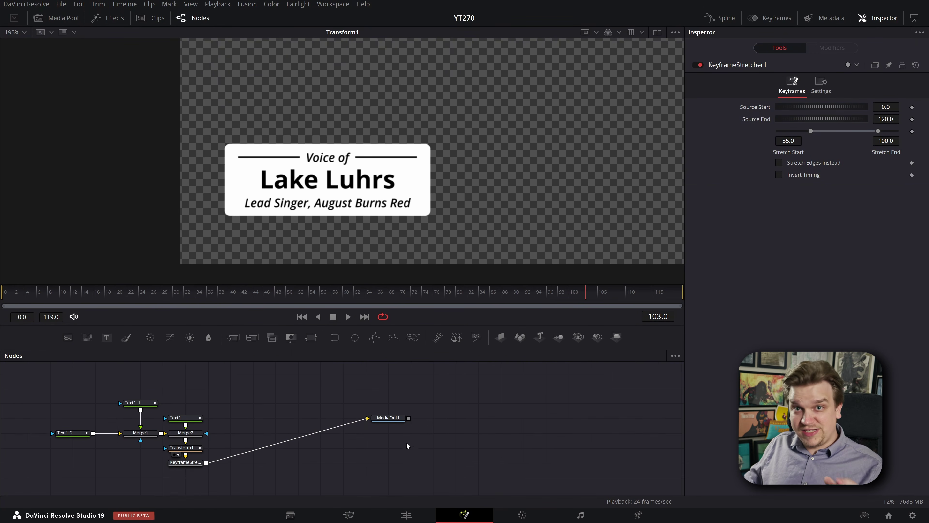
Switch to the Edit page and disable the HS_Edit.mov clip on V1 so only the Fusion title is shown.
left_click(414, 516)
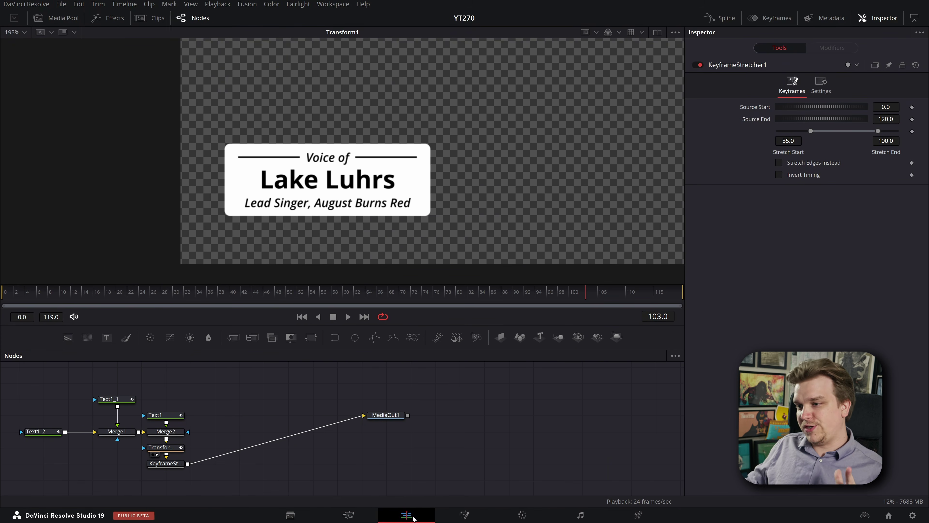
left_click_drag(416, 335, 442, 383)
key("d")
scroll(397, 329, "up", 5)
left_click_drag(391, 324, 419, 316)
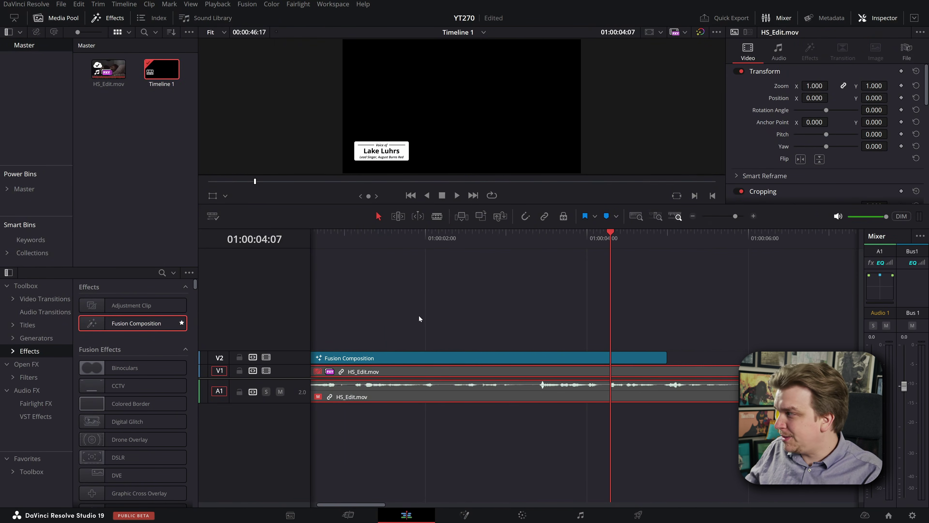
Play the timeline from the start to check the title animation at the Fusion Composition's original length.
key("Home")
key("space")
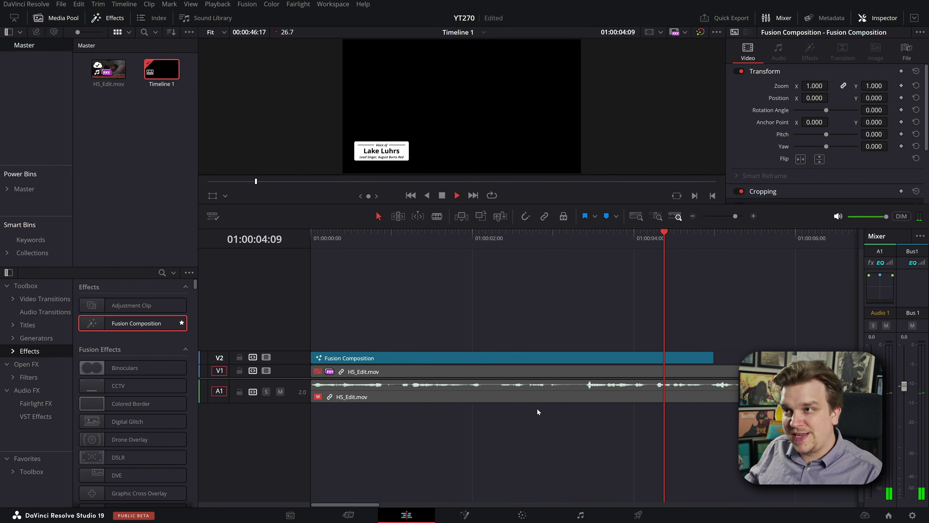
key("space")
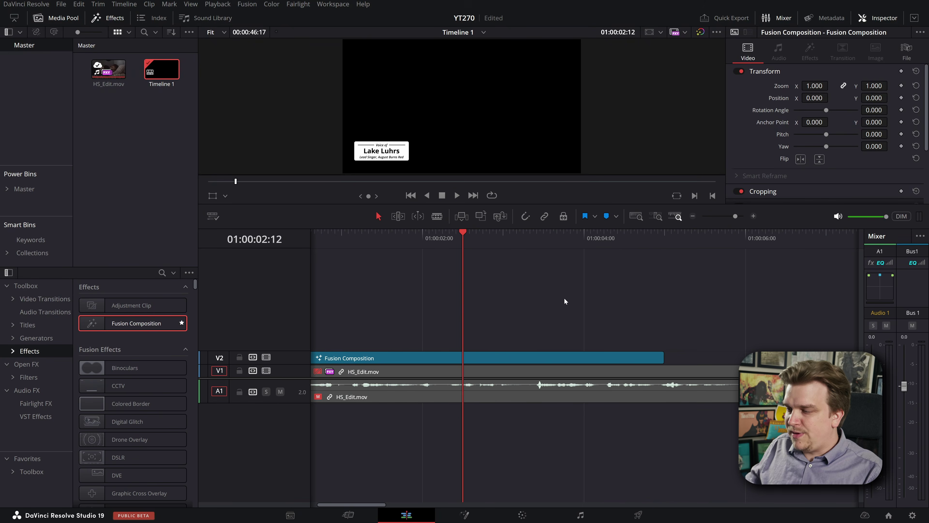
Extend the end of the Fusion Composition clip on V2 to just before the 01:00:12:00 mark.
scroll(565, 308, "down", 8)
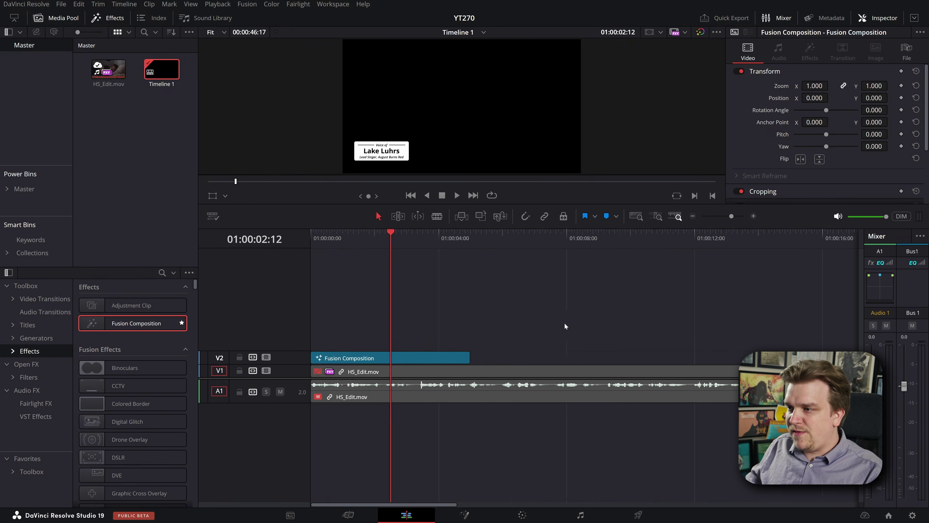
left_click_drag(435, 358, 603, 357)
Play the lengthened Fusion Composition from the start and scrub to its end to check the slide-in and slide-out timing.
key("Home")
key("space")
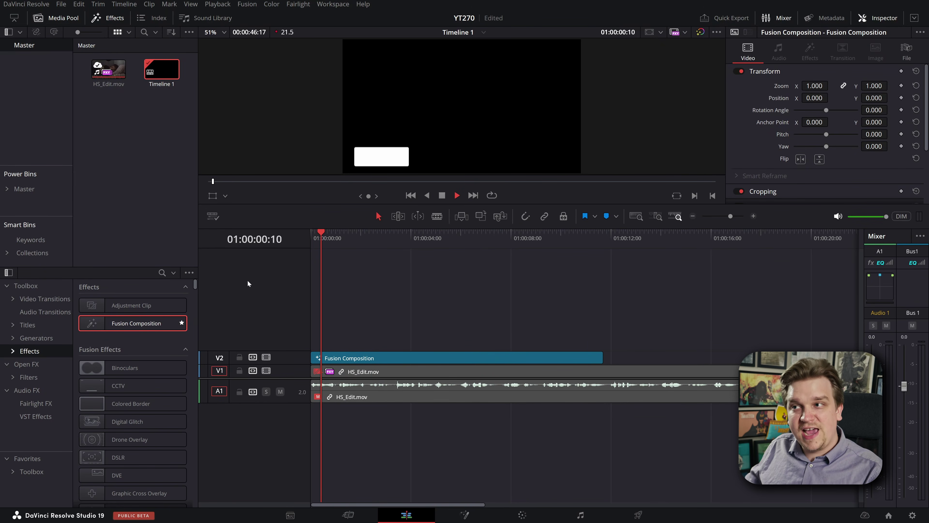
left_click_drag(362, 240, 564, 322)
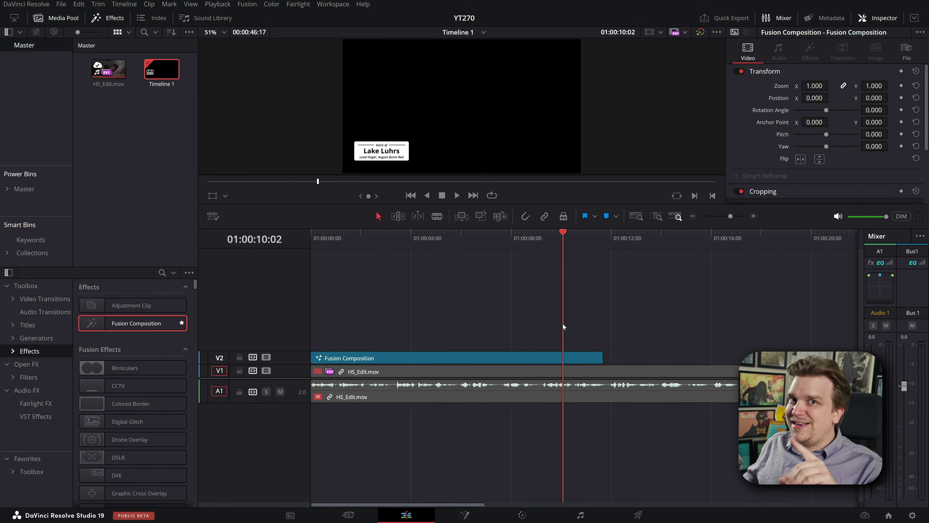
key("space")
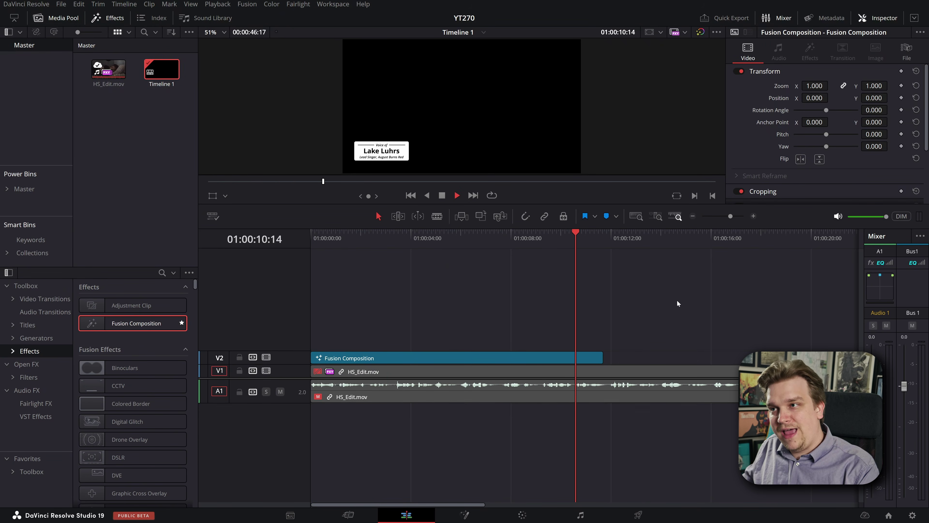
left_click_drag(559, 256, 599, 253)
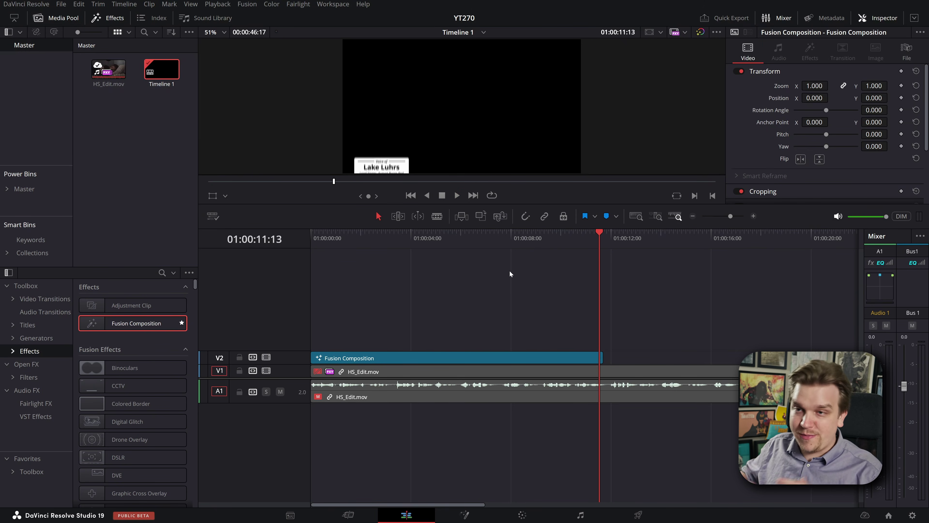